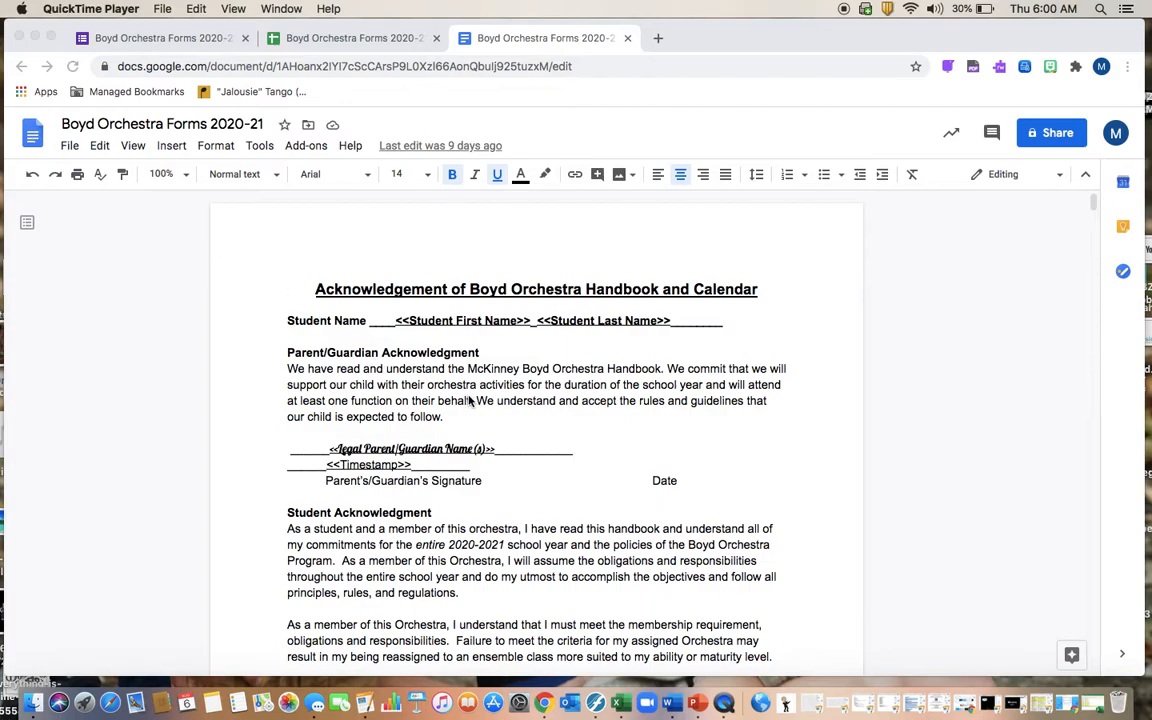
{"action": "scroll", "coordinate": [460, 395], "scroll_direction": "down", "scroll_amount": 5}
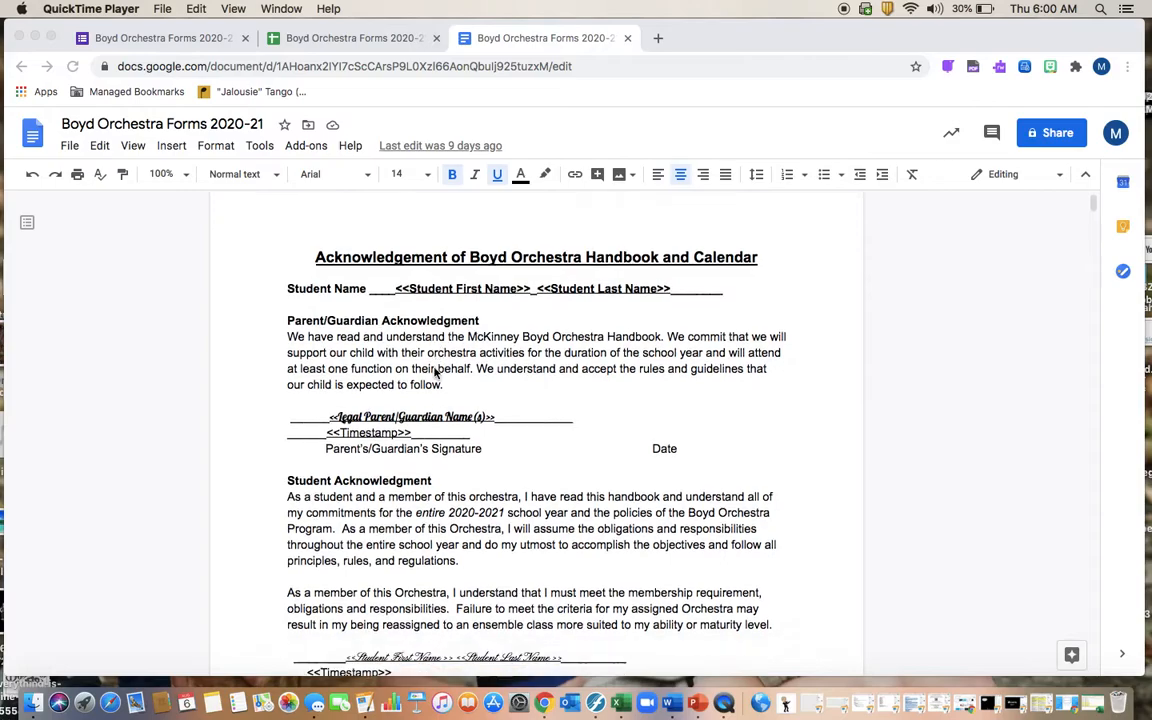
{"action": "scroll", "coordinate": [440, 400], "scroll_direction": "down", "scroll_amount": 15}
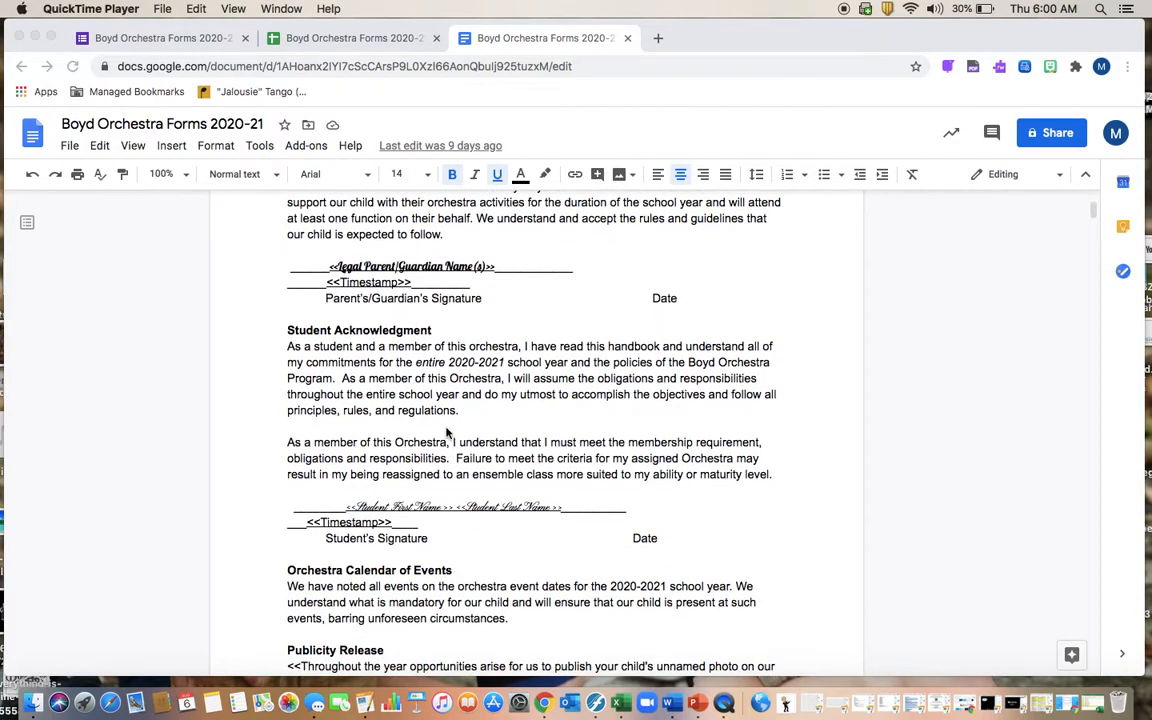
{"action": "scroll", "coordinate": [447, 432], "scroll_direction": "down", "scroll_amount": 5}
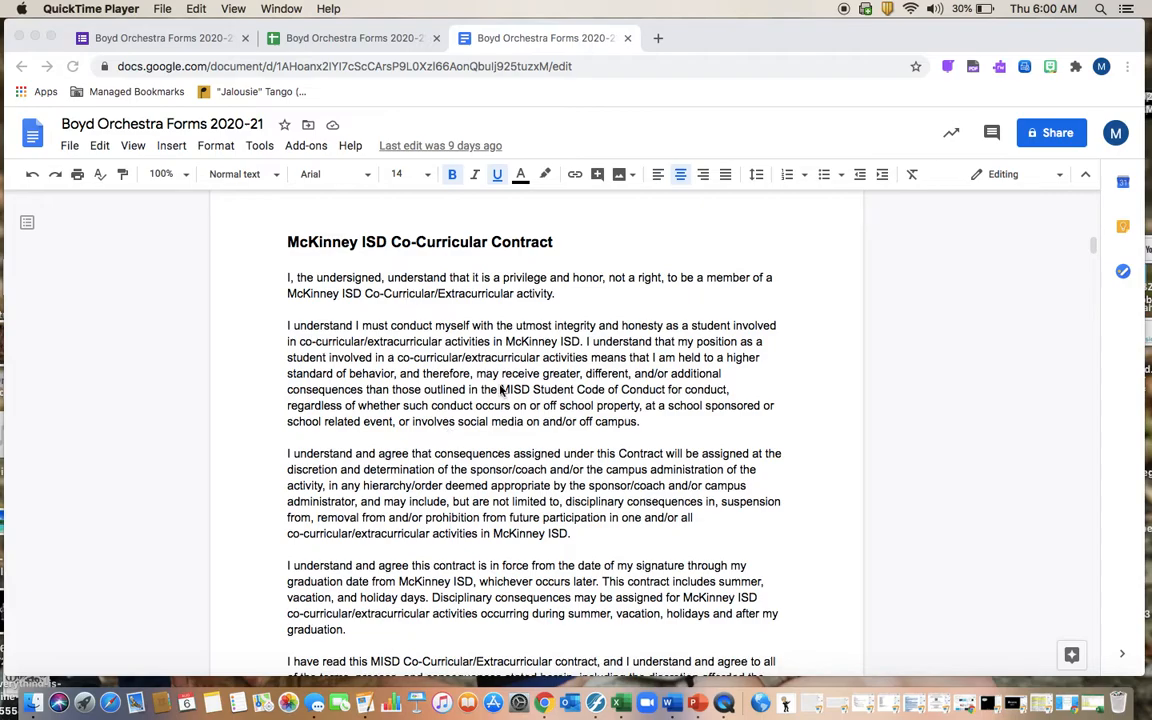
{"action": "scroll", "coordinate": [501, 390], "scroll_direction": "down", "scroll_amount": 15}
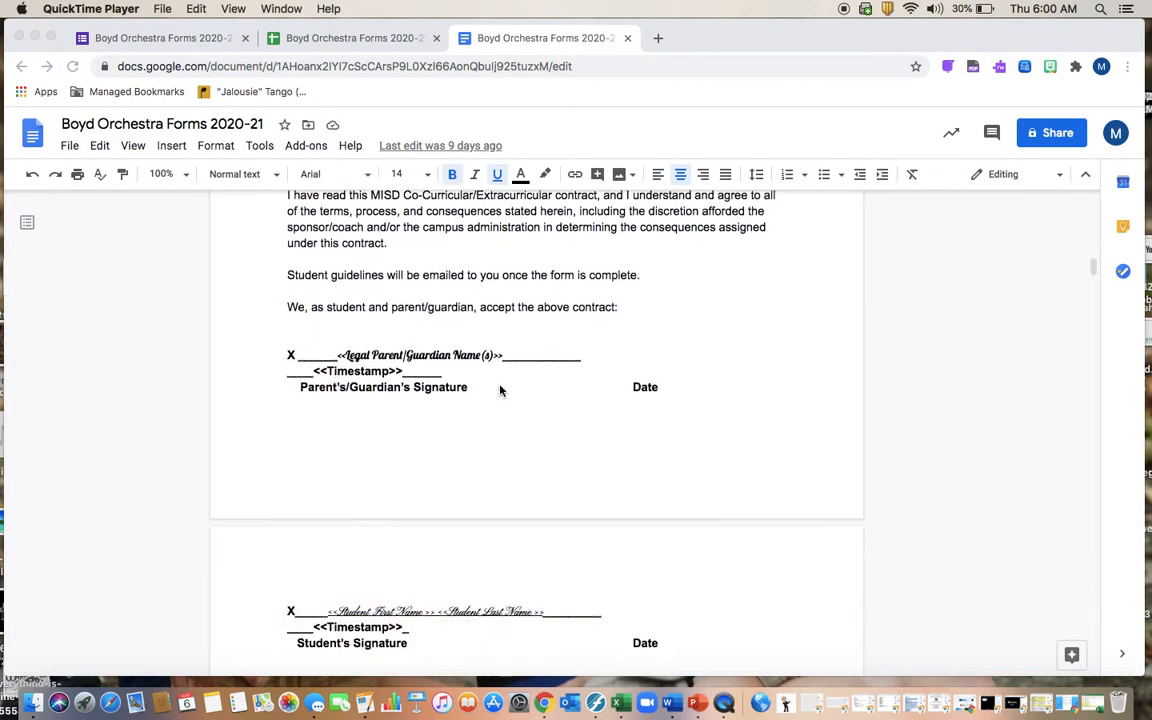
{"action": "scroll", "coordinate": [501, 390], "scroll_direction": "down", "scroll_amount": 15}
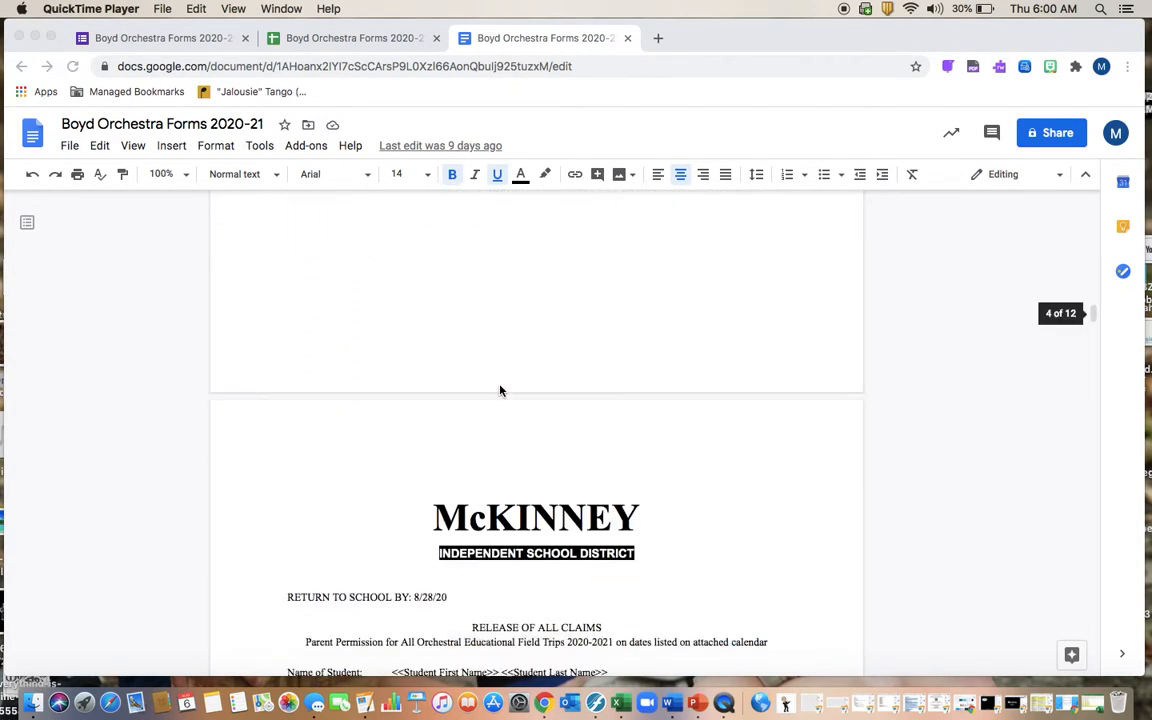
{"action": "scroll", "coordinate": [501, 390], "scroll_direction": "down", "scroll_amount": 2}
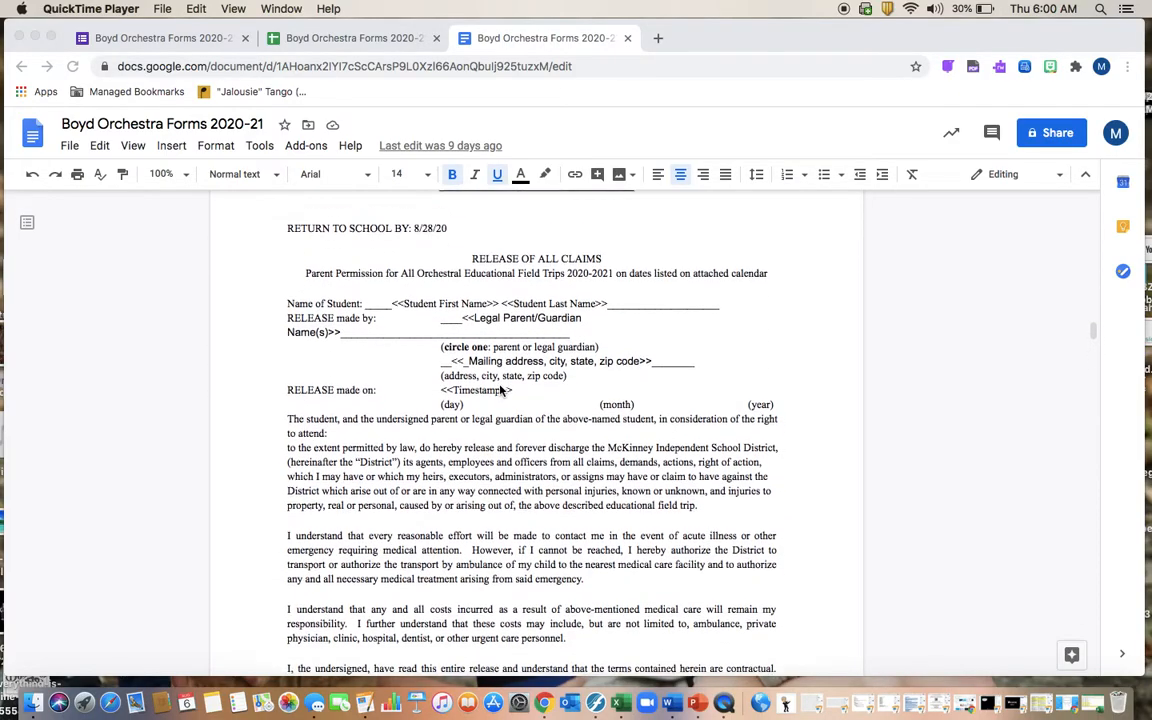
{"action": "scroll", "coordinate": [501, 390], "scroll_direction": "down", "scroll_amount": 1}
{"action": "scroll", "coordinate": [424, 330], "scroll_direction": "up", "scroll_amount": 2}
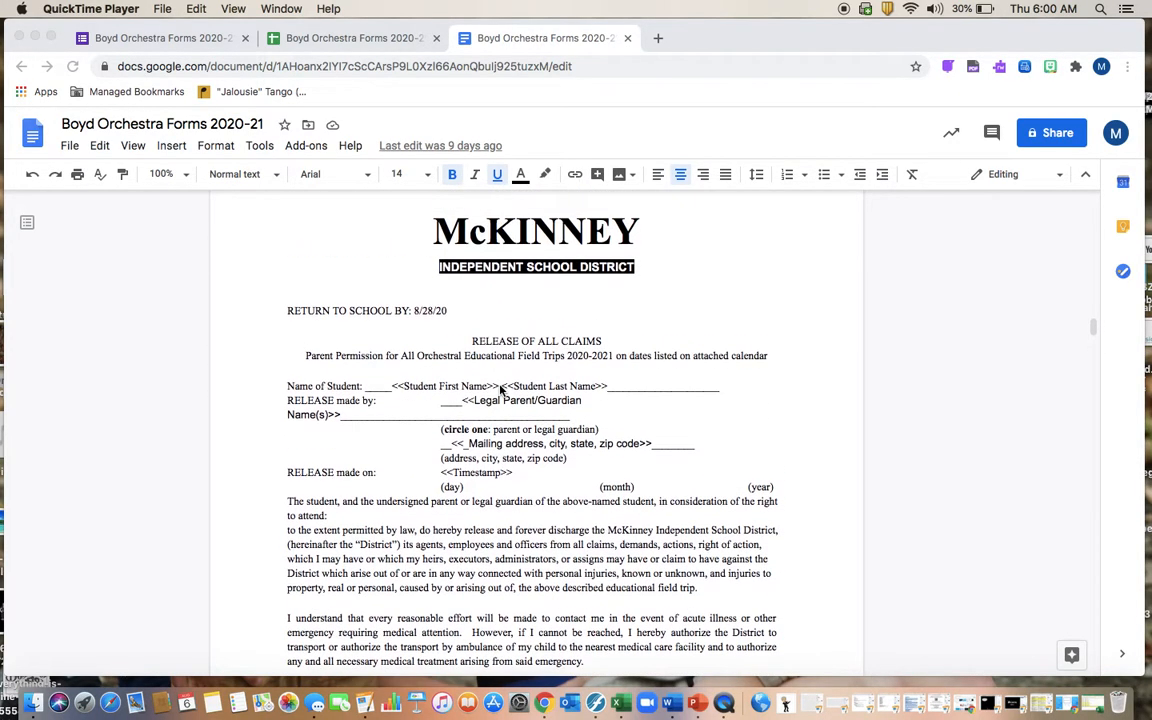
{"action": "scroll", "coordinate": [490, 390], "scroll_direction": "down", "scroll_amount": 10}
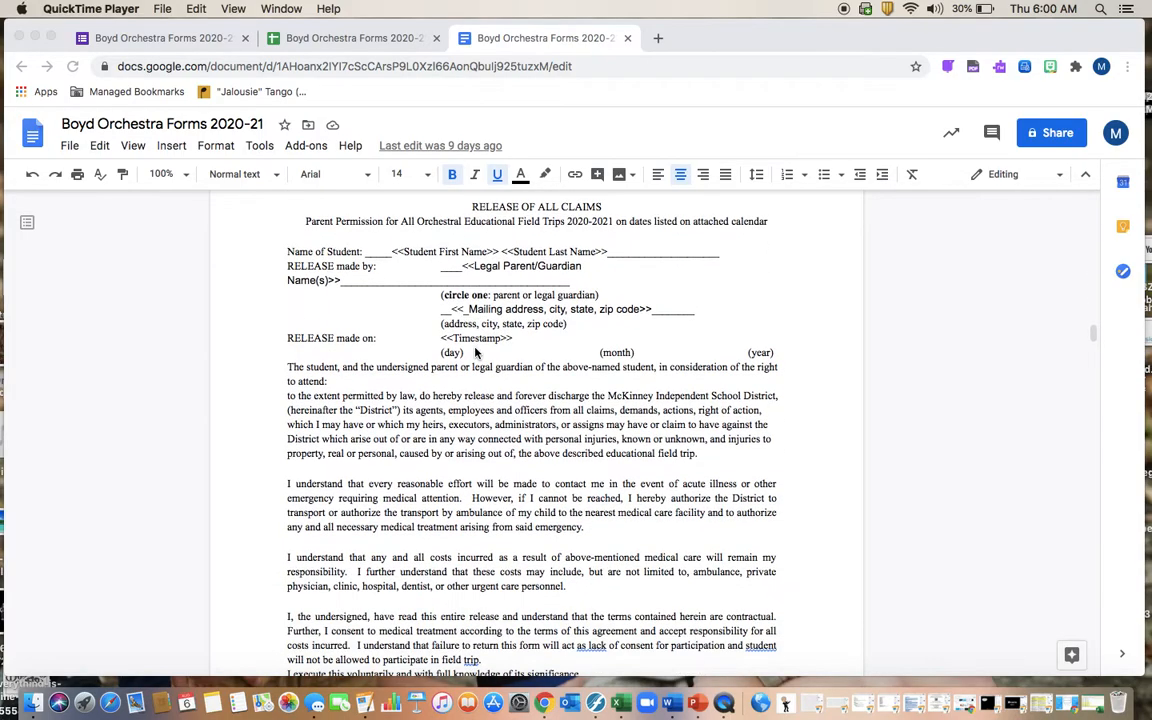
{"action": "scroll", "coordinate": [475, 352], "scroll_direction": "down", "scroll_amount": 10}
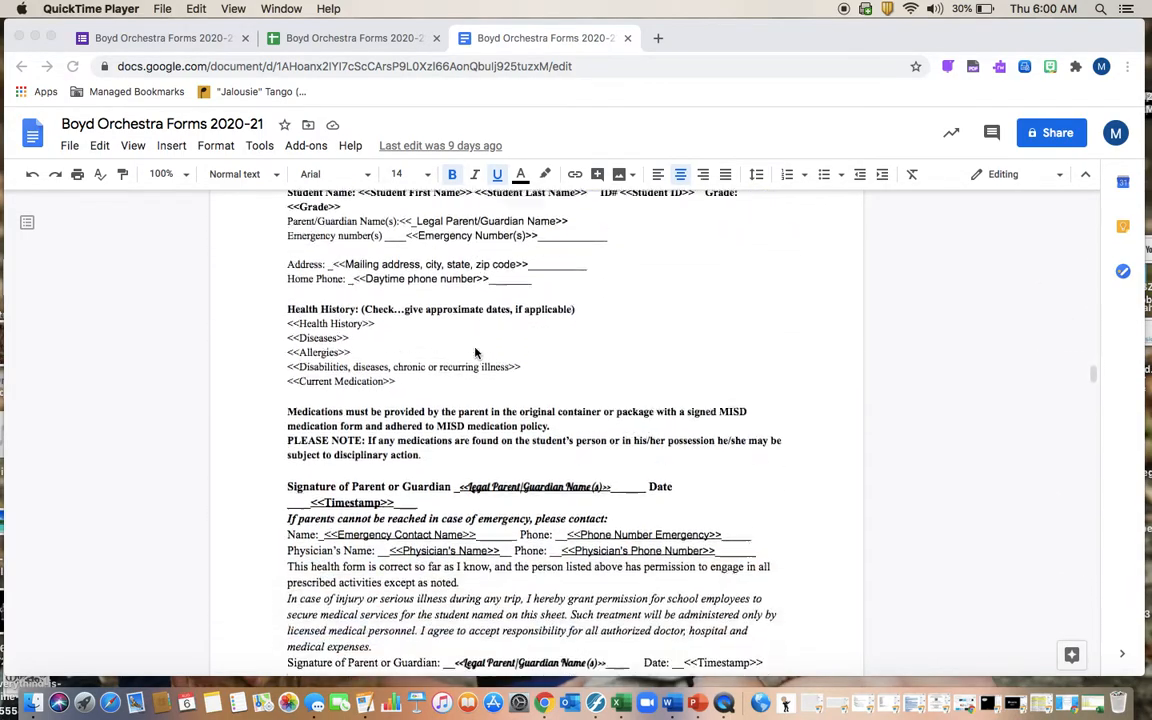
{"action": "scroll", "coordinate": [475, 352], "scroll_direction": "down", "scroll_amount": 15}
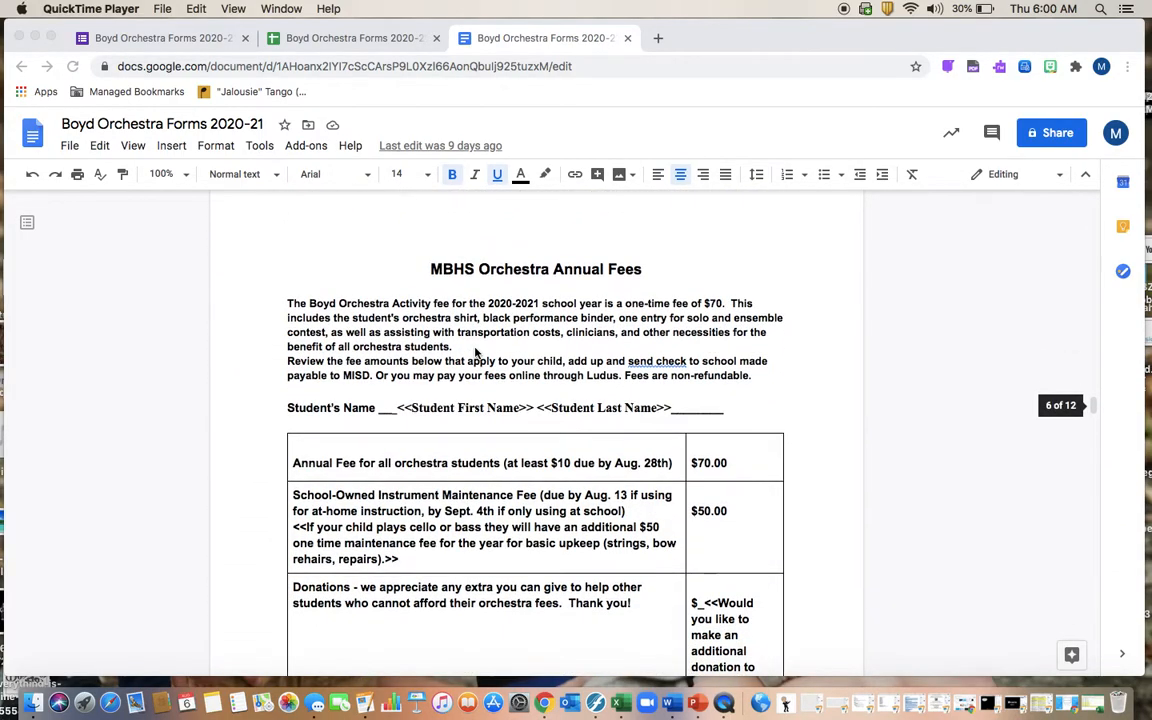
{"action": "scroll", "coordinate": [475, 352], "scroll_direction": "down", "scroll_amount": 15}
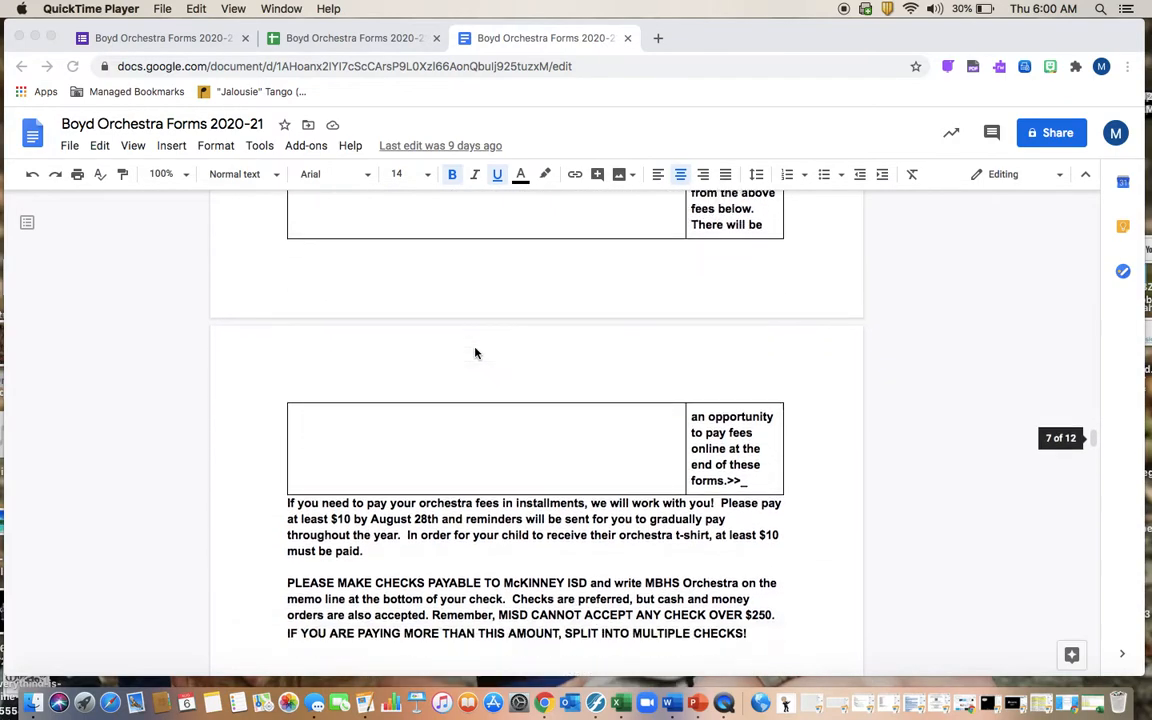
{"action": "scroll", "coordinate": [475, 352], "scroll_direction": "down", "scroll_amount": 10}
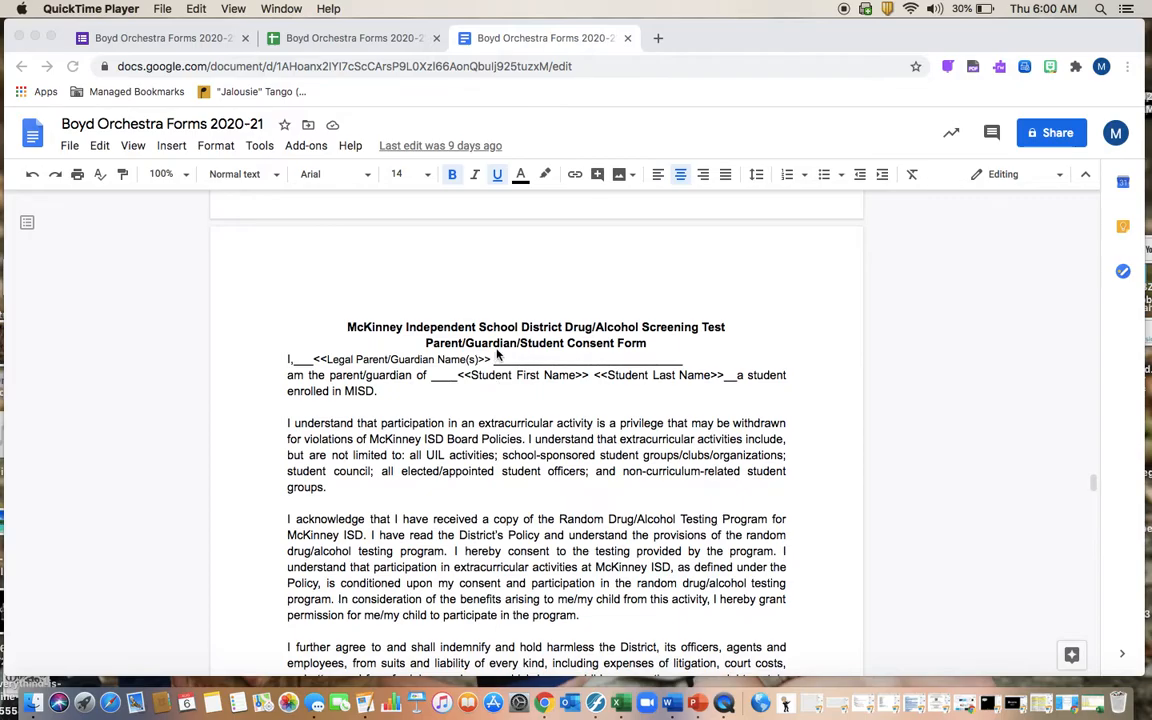
{"action": "scroll", "coordinate": [491, 380], "scroll_direction": "down", "scroll_amount": 8}
{"action": "scroll", "coordinate": [497, 353], "scroll_direction": "down", "scroll_amount": 10}
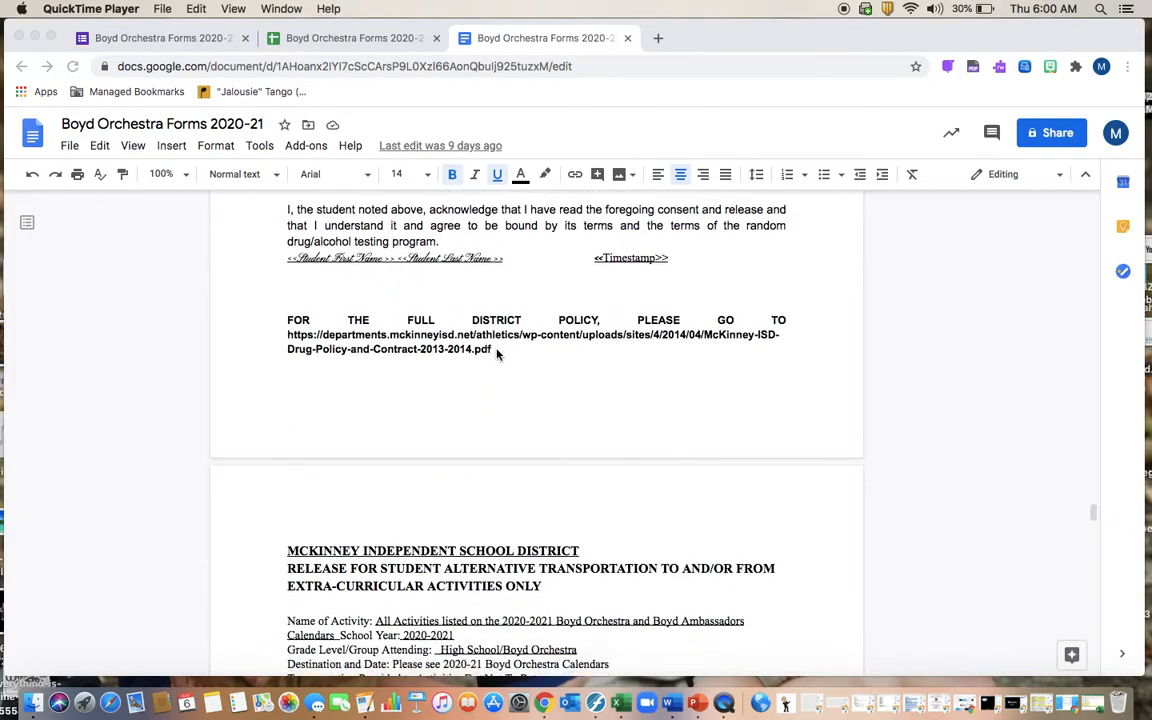
{"action": "scroll", "coordinate": [497, 355], "scroll_direction": "down", "scroll_amount": 15}
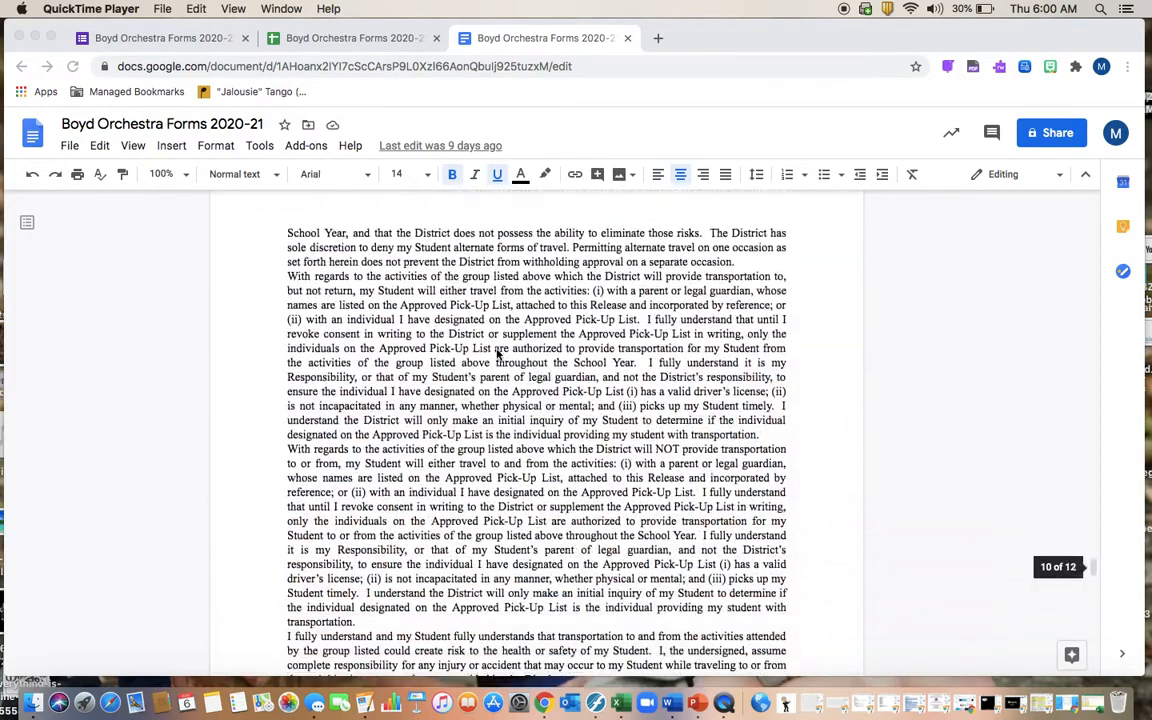
{"action": "scroll", "coordinate": [497, 355], "scroll_direction": "up", "scroll_amount": 15}
{"action": "scroll", "coordinate": [497, 353], "scroll_direction": "up", "scroll_amount": 20}
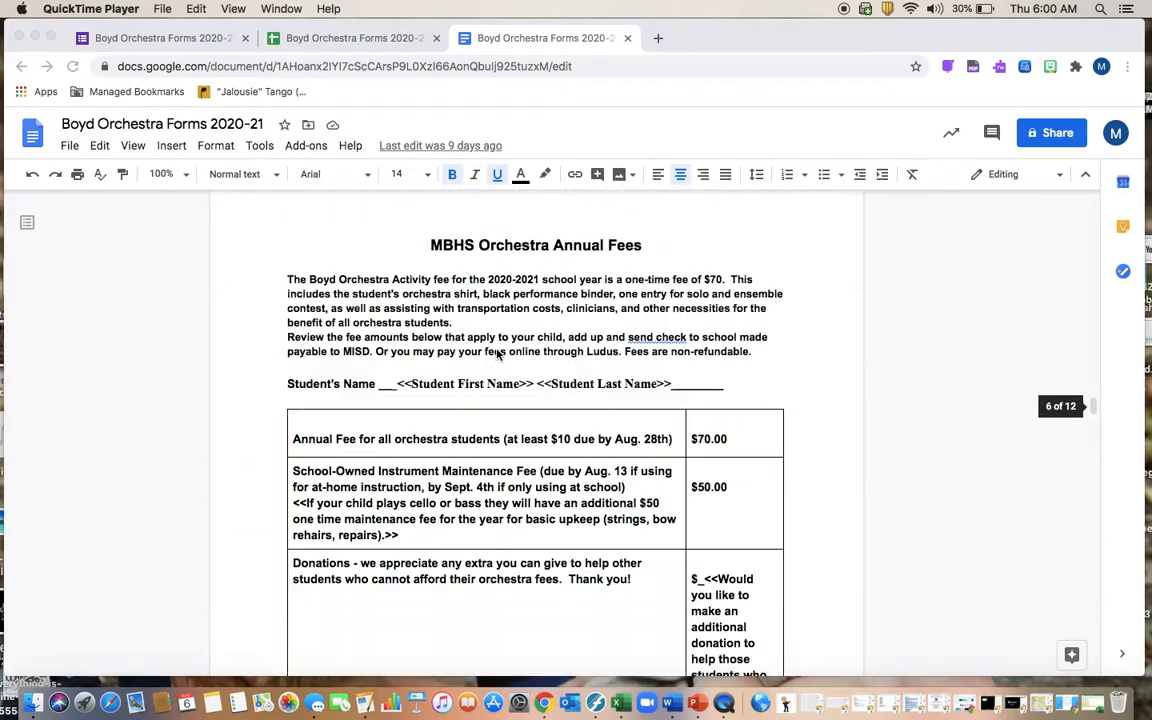
{"action": "scroll", "coordinate": [497, 353], "scroll_direction": "up", "scroll_amount": 20}
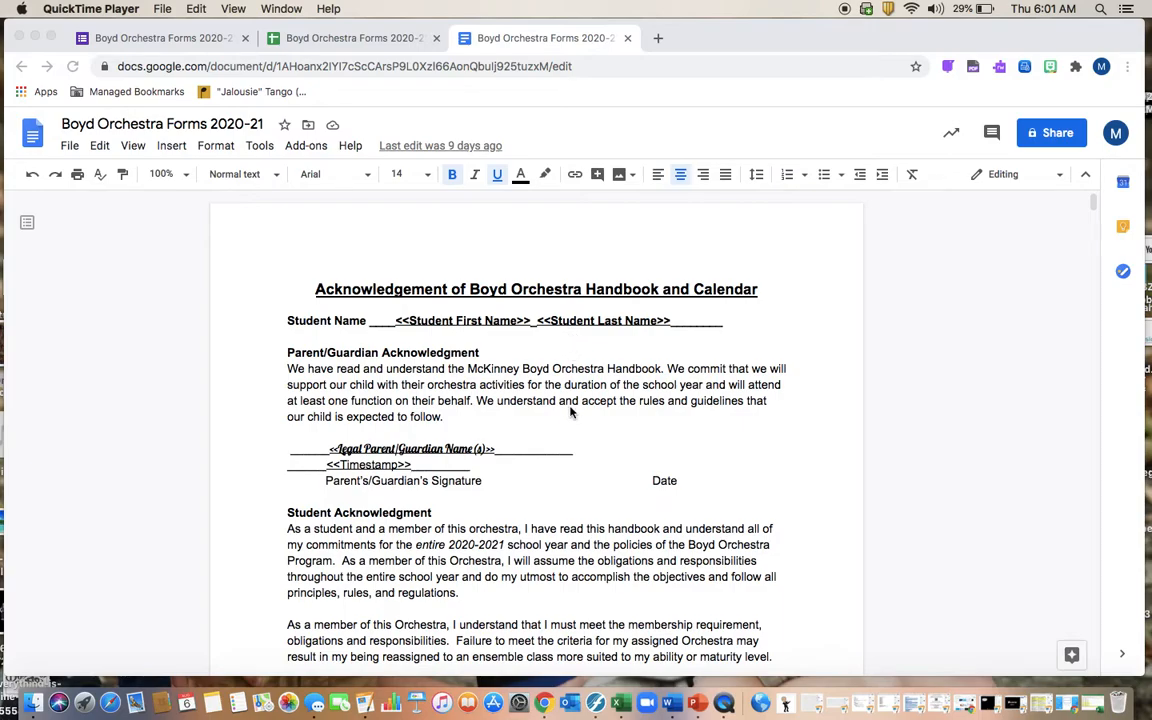
{"action": "scroll", "coordinate": [572, 405], "scroll_direction": "down", "scroll_amount": 5}
{"action": "scroll", "coordinate": [572, 416], "scroll_direction": "down", "scroll_amount": 10}
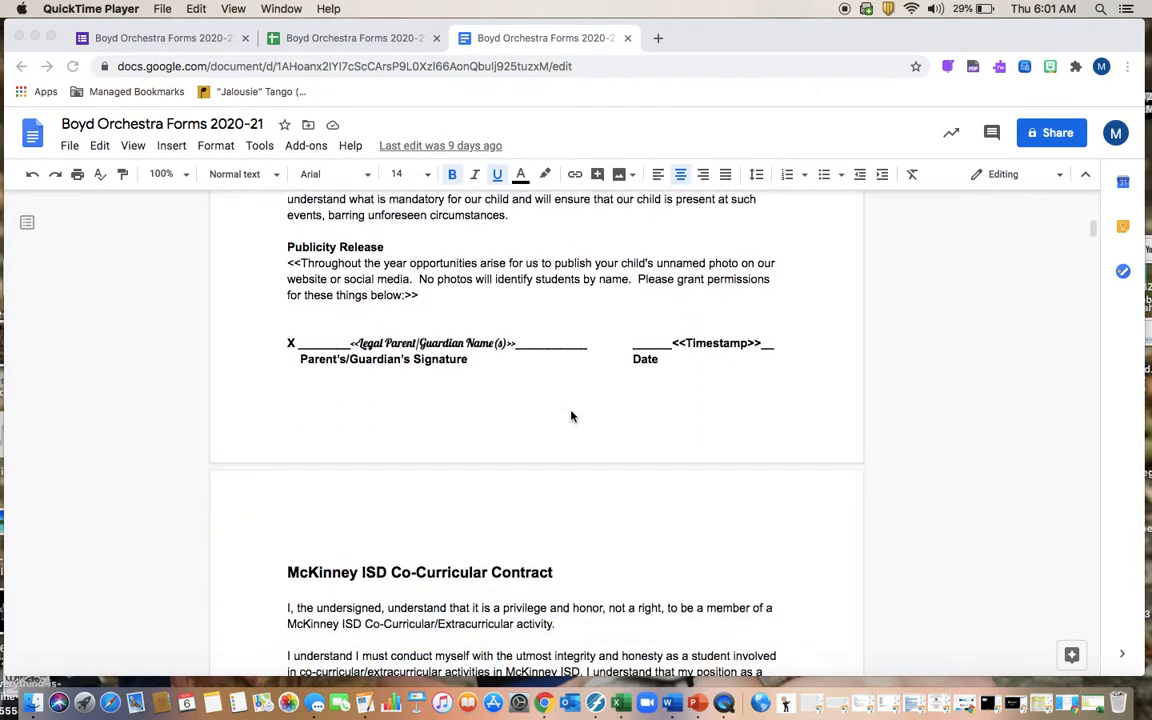
{"action": "scroll", "coordinate": [572, 416], "scroll_direction": "down", "scroll_amount": 10}
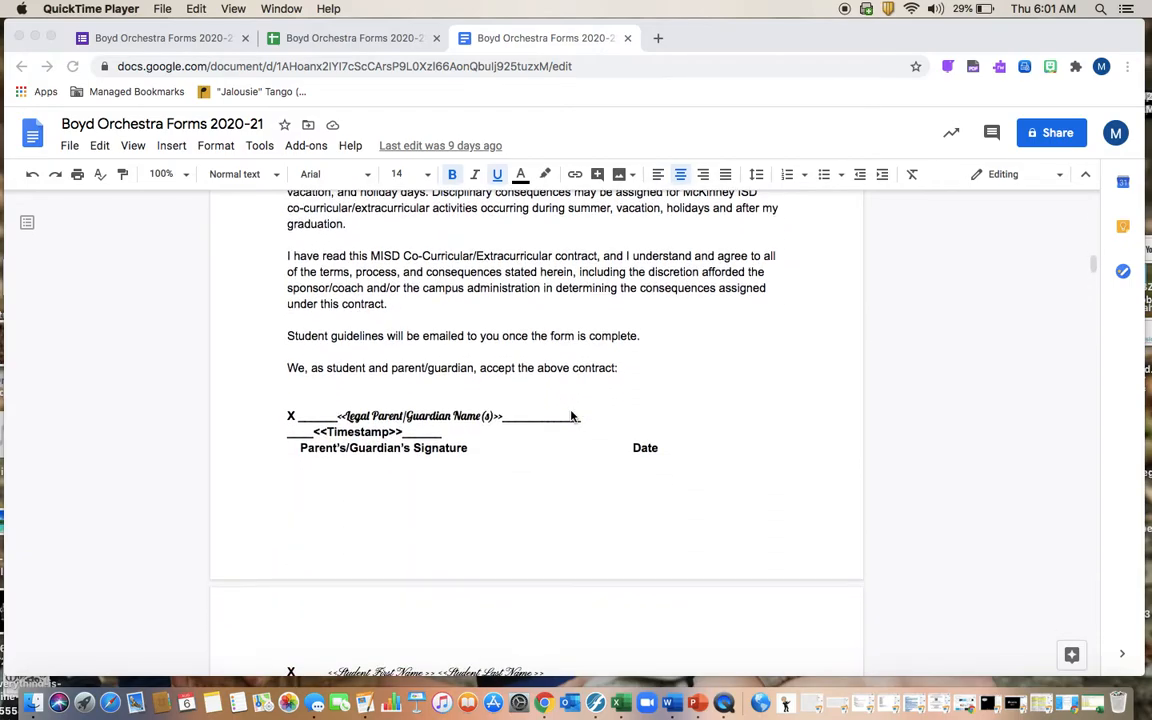
{"action": "scroll", "coordinate": [572, 416], "scroll_direction": "down", "scroll_amount": 12}
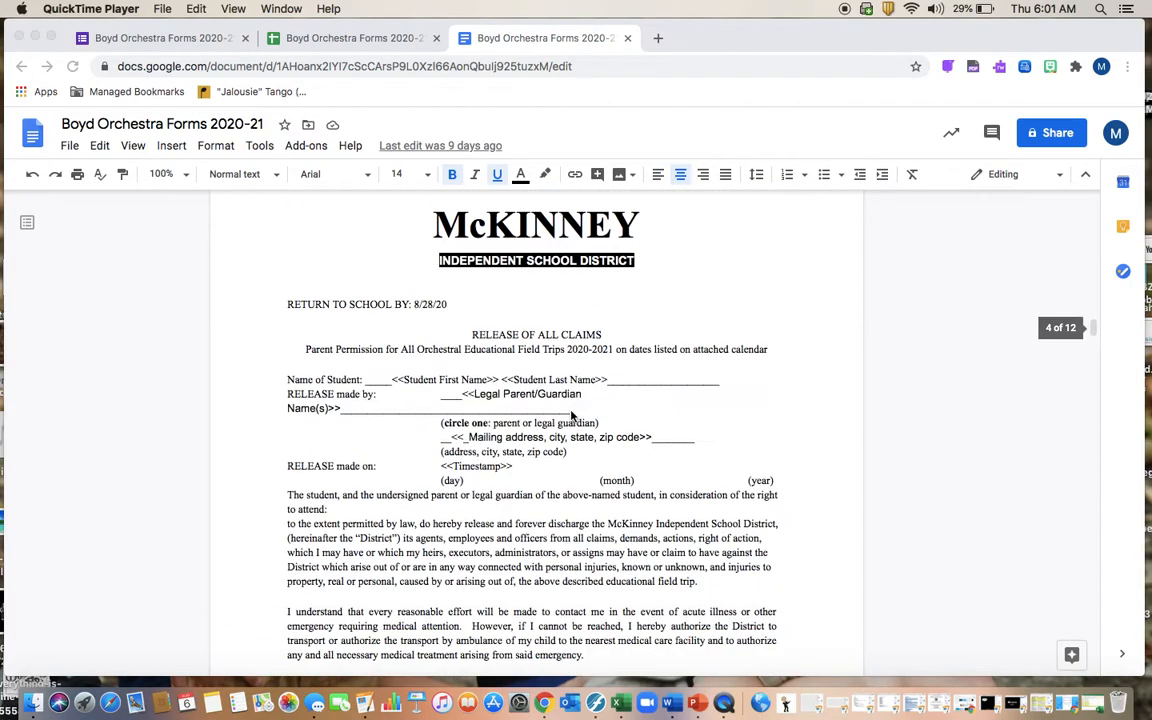
{"action": "scroll", "coordinate": [572, 416], "scroll_direction": "up", "scroll_amount": 1}
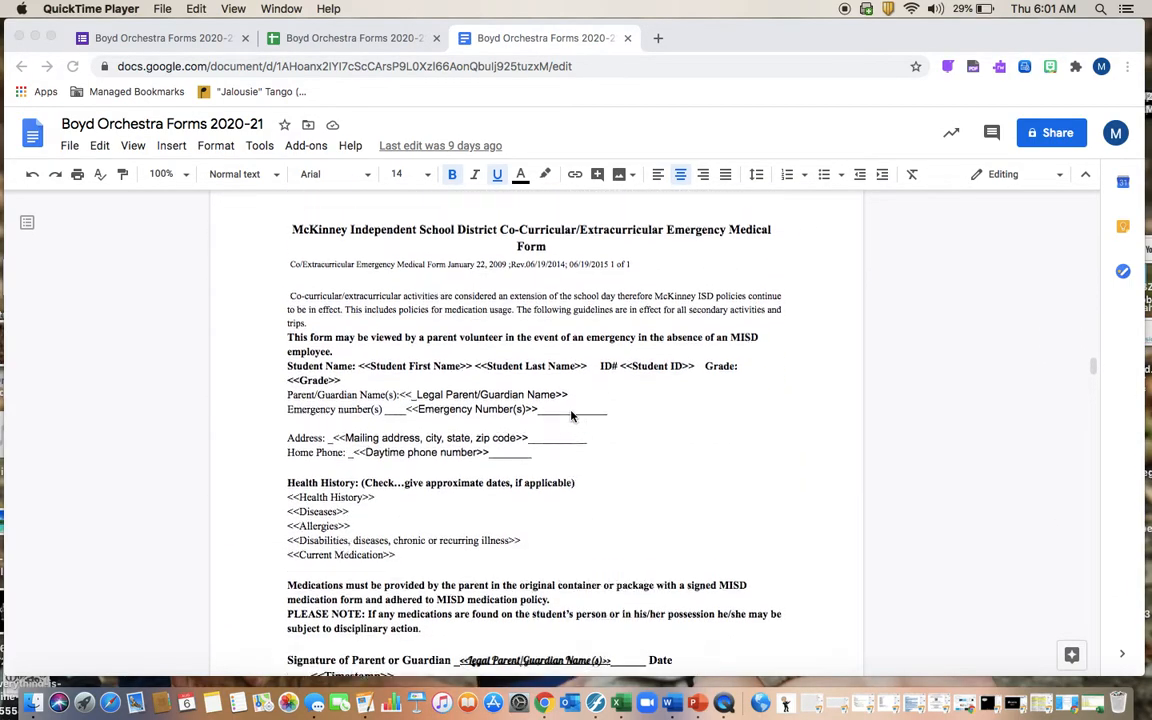
{"action": "scroll", "coordinate": [533, 418], "scroll_direction": "down", "scroll_amount": 2}
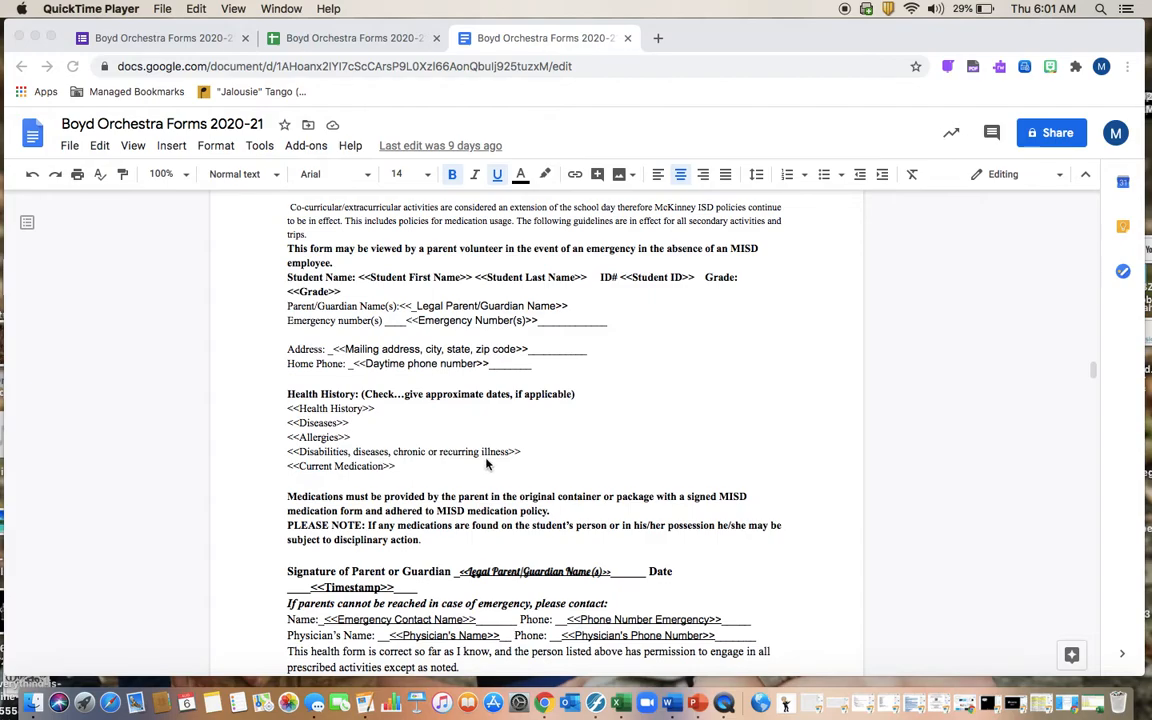
{"action": "scroll", "coordinate": [517, 470], "scroll_direction": "down", "scroll_amount": 3}
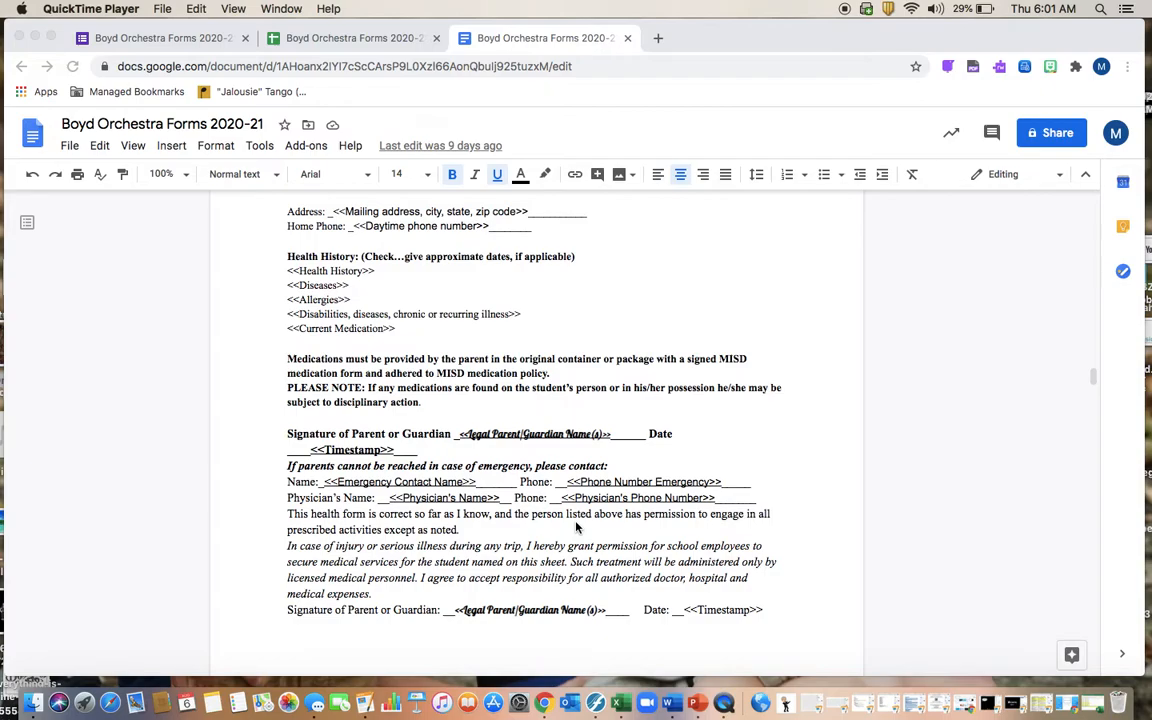
{"action": "scroll", "coordinate": [560, 500], "scroll_direction": "down", "scroll_amount": 7}
{"action": "scroll", "coordinate": [548, 475], "scroll_direction": "down", "scroll_amount": 12}
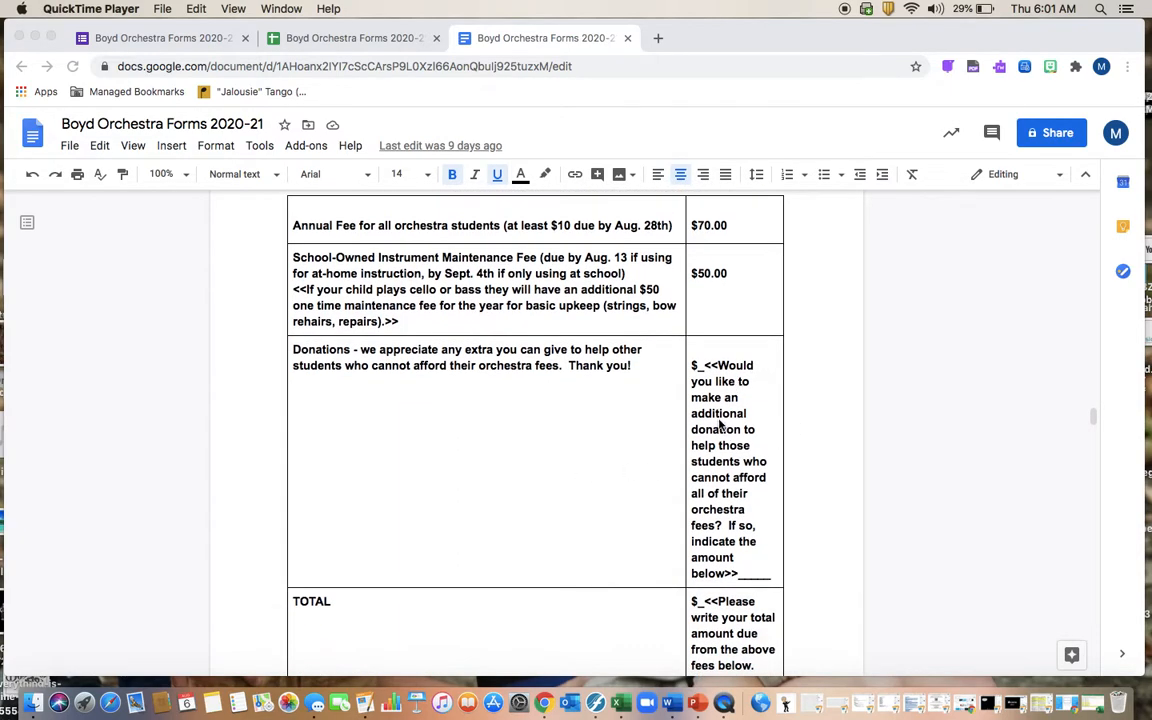
{"action": "scroll", "coordinate": [535, 394], "scroll_direction": "down", "scroll_amount": 3}
{"action": "scroll", "coordinate": [535, 394], "scroll_direction": "down", "scroll_amount": 10}
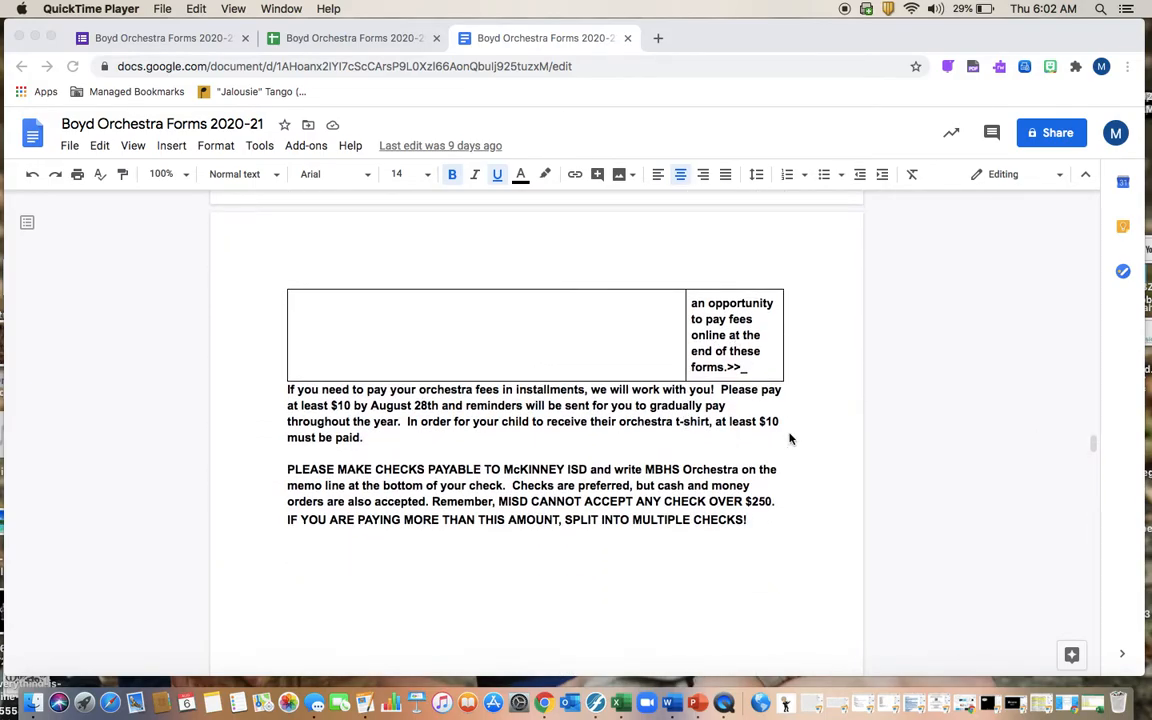
{"action": "scroll", "coordinate": [763, 380], "scroll_direction": "up", "scroll_amount": 4}
{"action": "scroll", "coordinate": [763, 381], "scroll_direction": "up", "scroll_amount": 2}
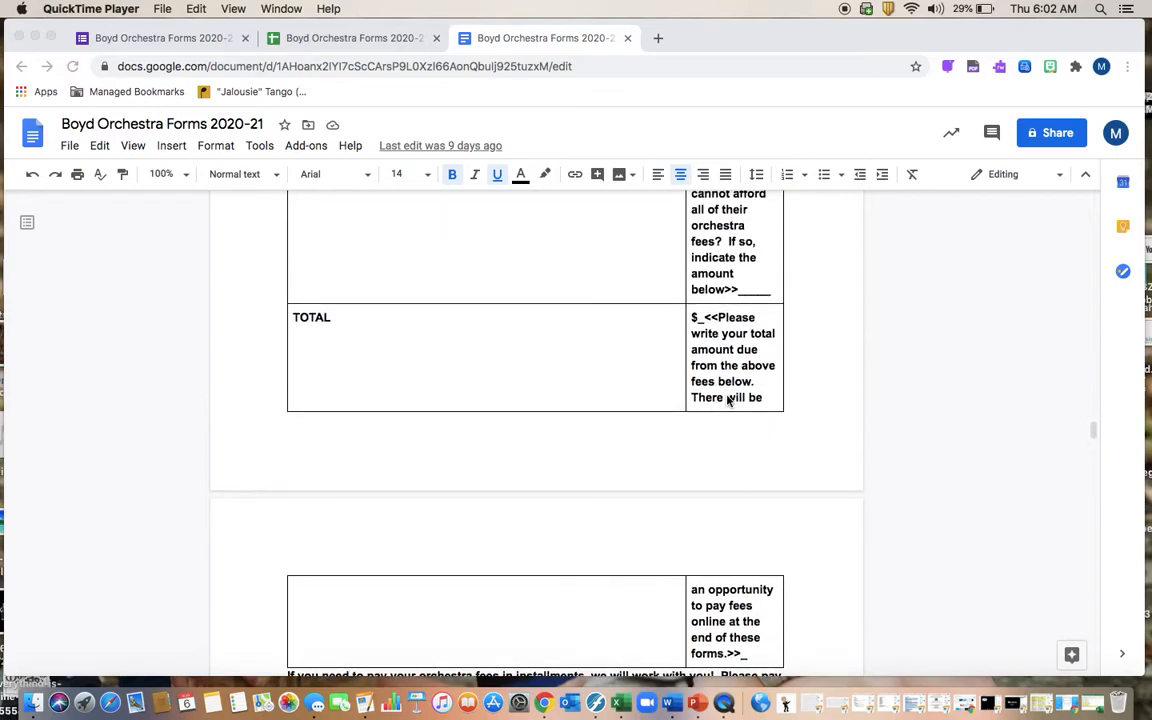
{"action": "scroll", "coordinate": [730, 400], "scroll_direction": "down", "scroll_amount": 2}
{"action": "scroll", "coordinate": [450, 442], "scroll_direction": "down", "scroll_amount": 8}
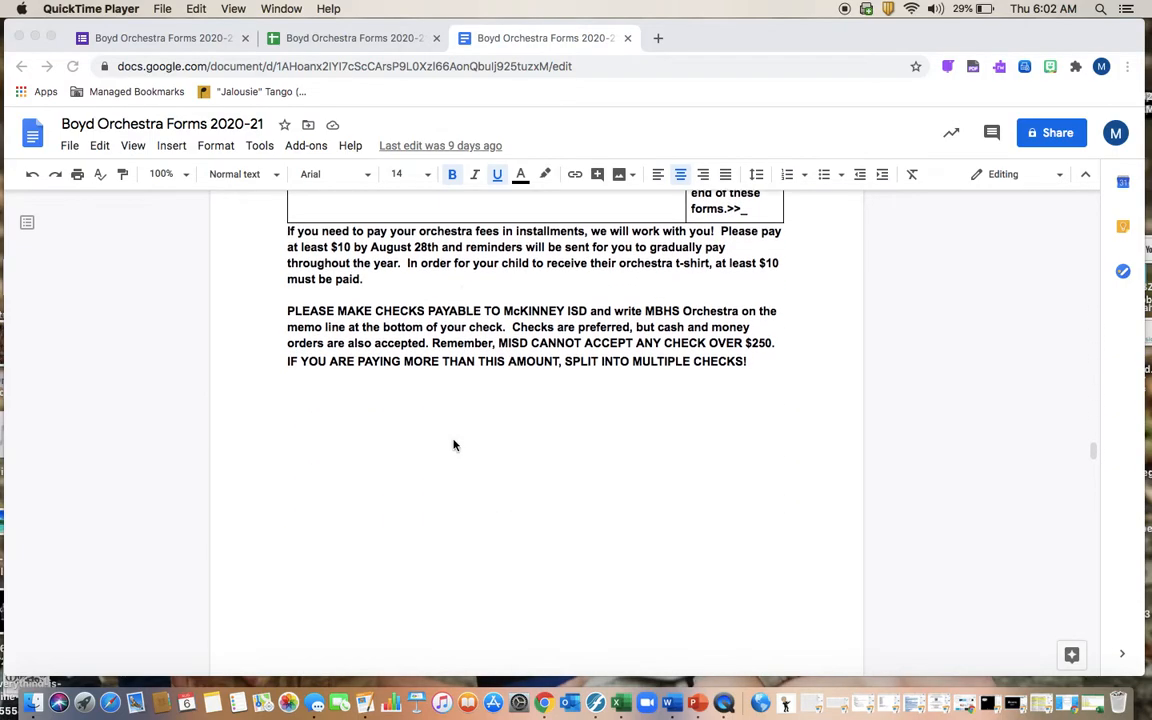
{"action": "scroll", "coordinate": [453, 445], "scroll_direction": "down", "scroll_amount": 10}
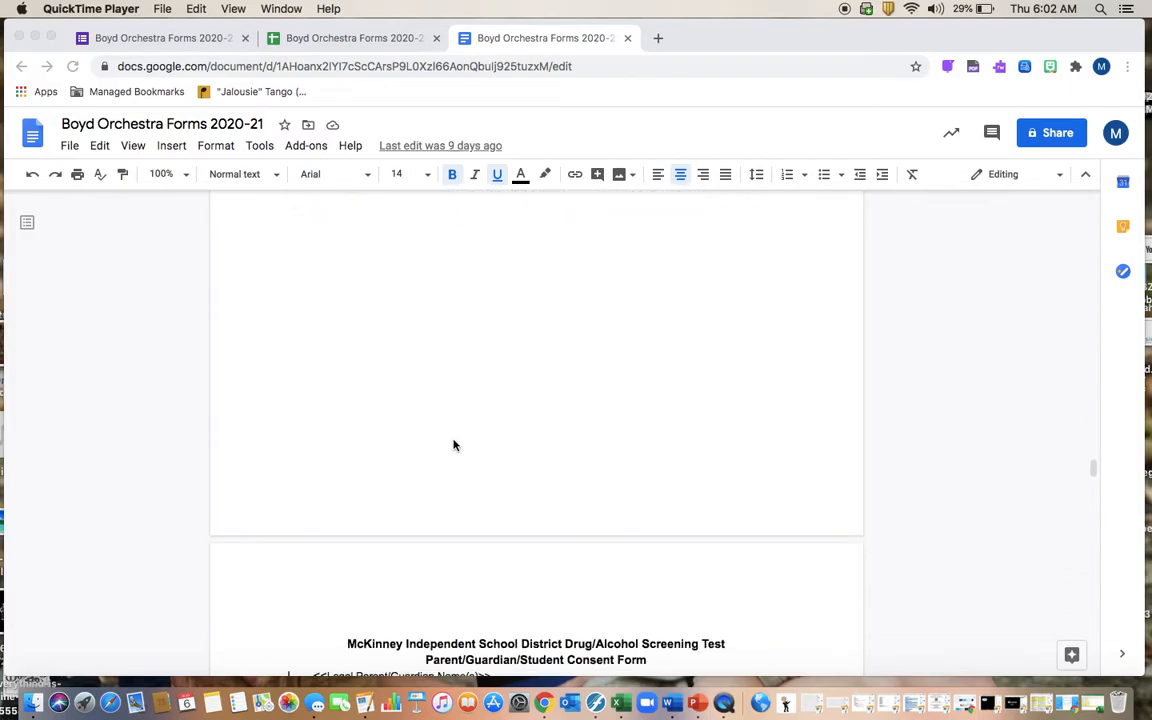
{"action": "scroll", "coordinate": [453, 445], "scroll_direction": "down", "scroll_amount": 15}
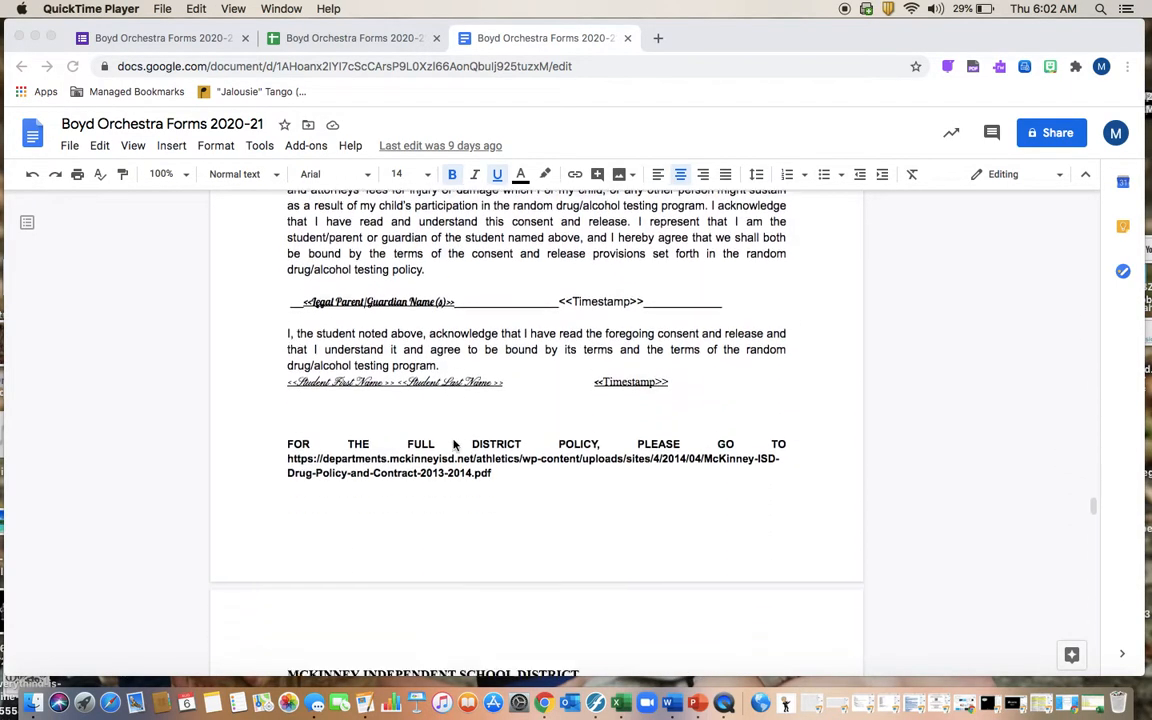
{"action": "scroll", "coordinate": [453, 445], "scroll_direction": "down", "scroll_amount": 5}
{"action": "scroll", "coordinate": [453, 445], "scroll_direction": "down", "scroll_amount": 15}
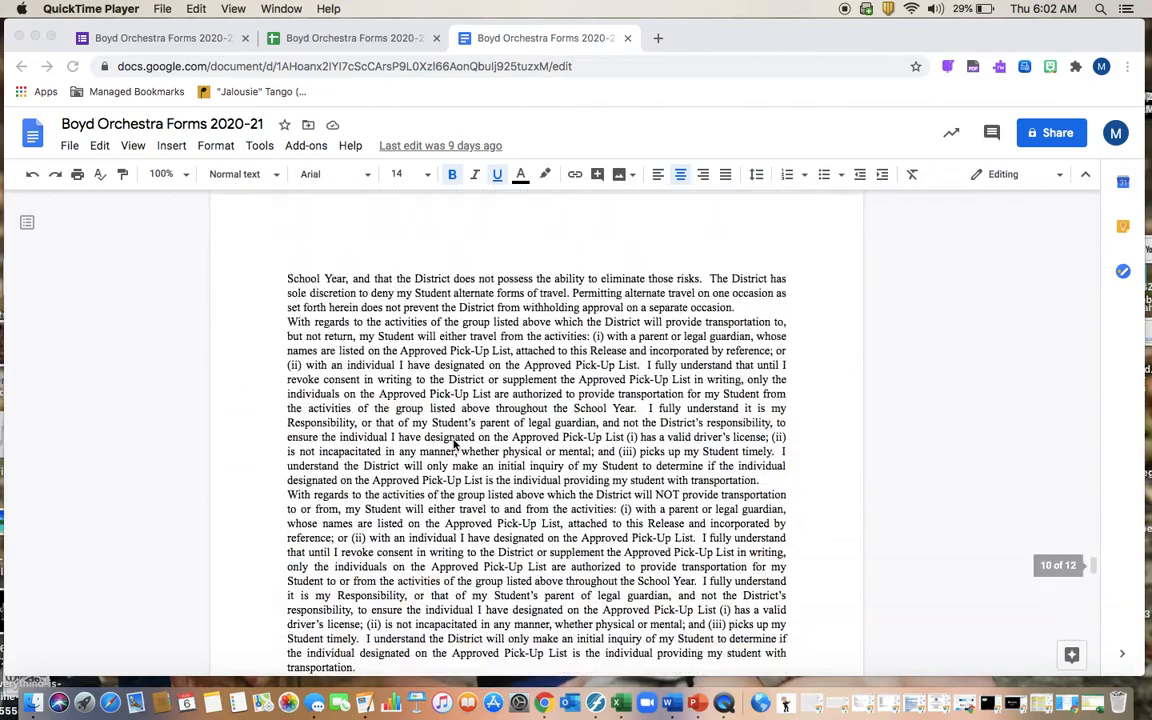
{"action": "scroll", "coordinate": [453, 445], "scroll_direction": "down", "scroll_amount": 15}
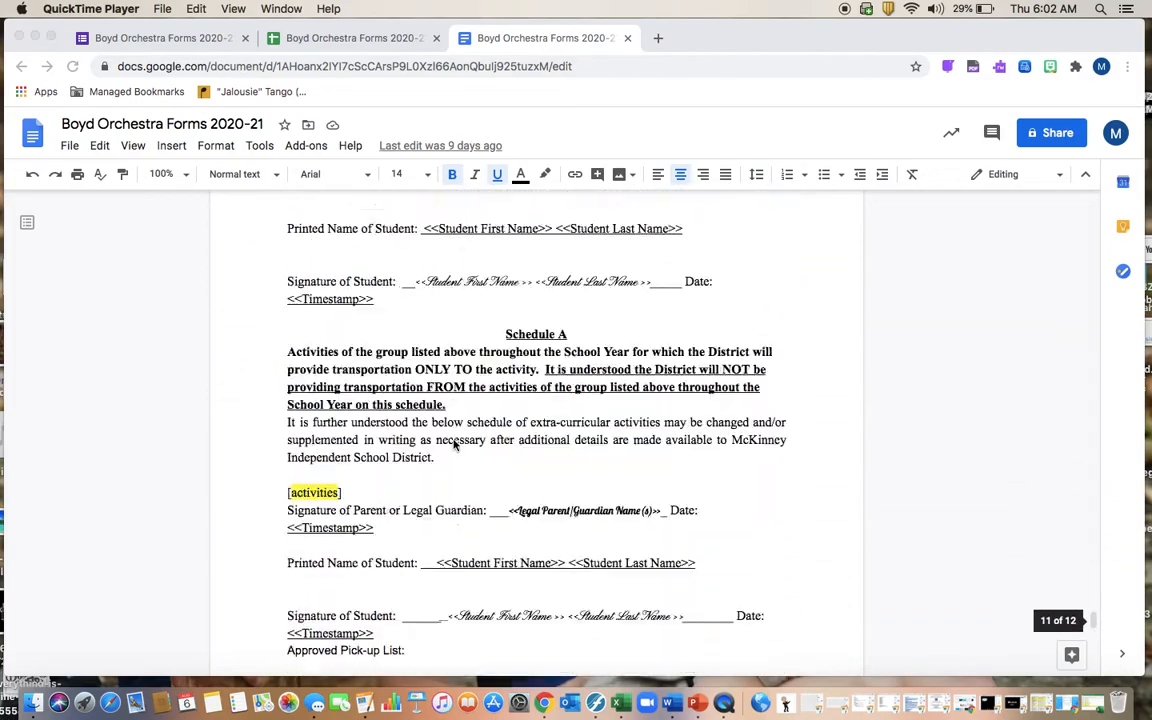
{"action": "scroll", "coordinate": [453, 445], "scroll_direction": "down", "scroll_amount": 5}
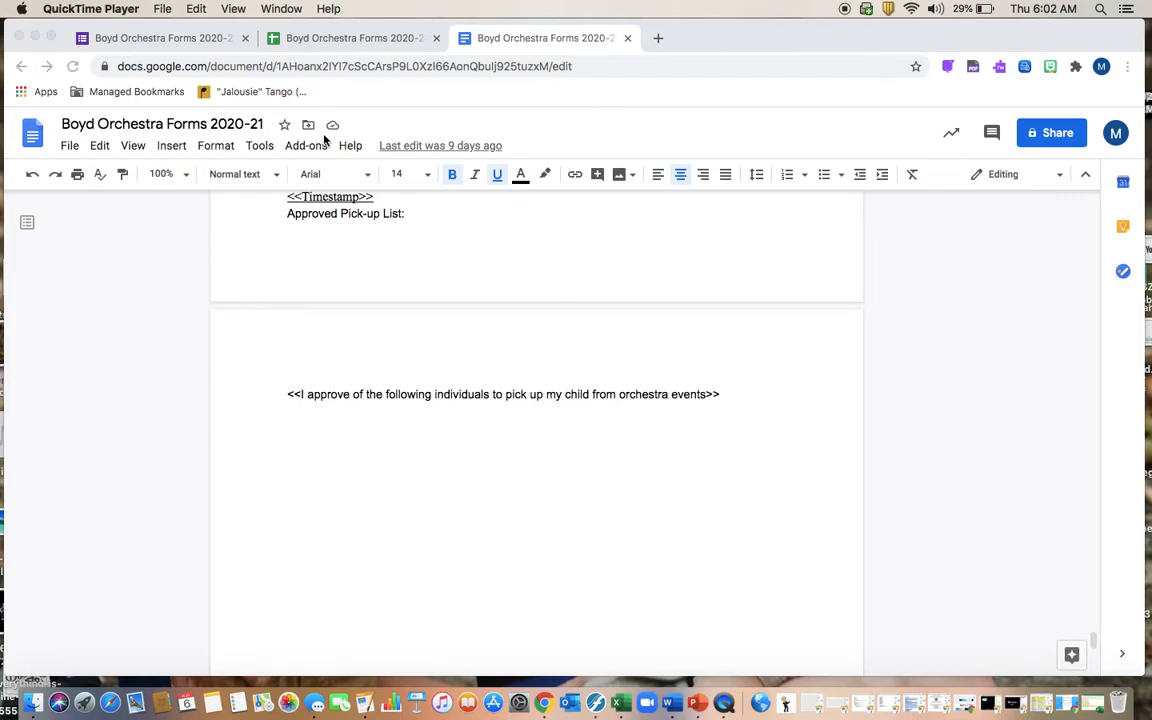
{"action": "scroll", "coordinate": [453, 429], "scroll_direction": "up", "scroll_amount": 20}
{"action": "scroll", "coordinate": [453, 431], "scroll_direction": "up", "scroll_amount": 20}
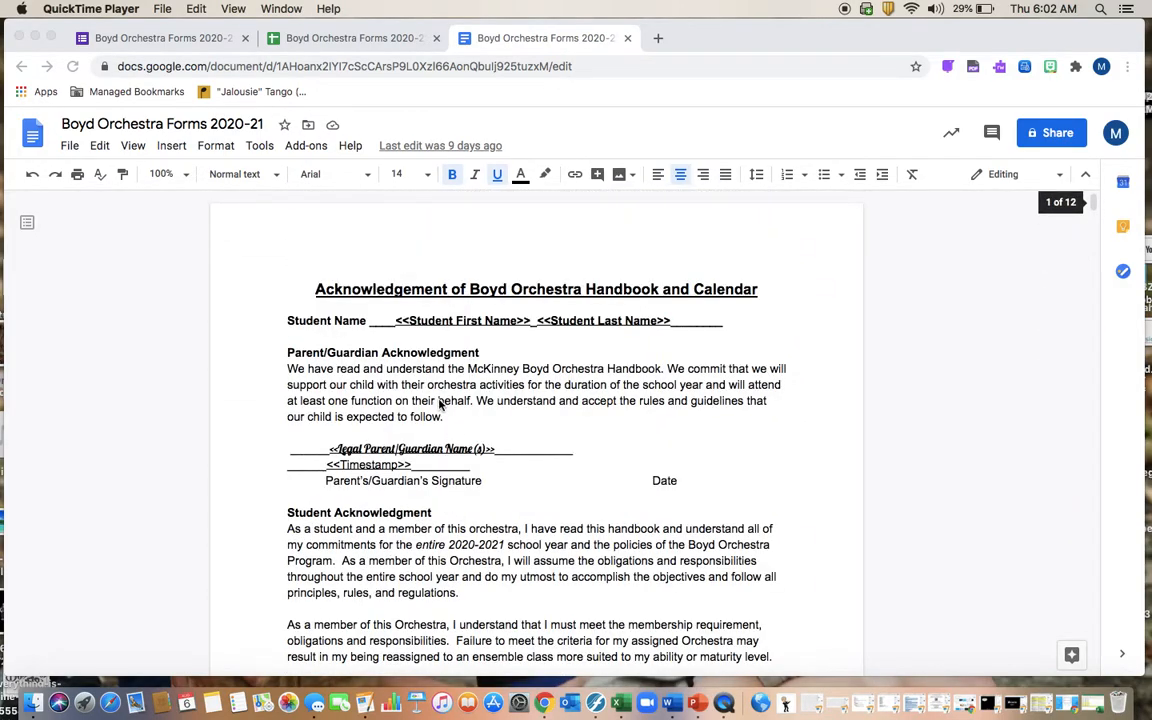
Step: Scroll the Boyd Orchestra form editor to the Section 2 student questions, glancing at the template
{"action": "left_click", "coordinate": [180, 40]}
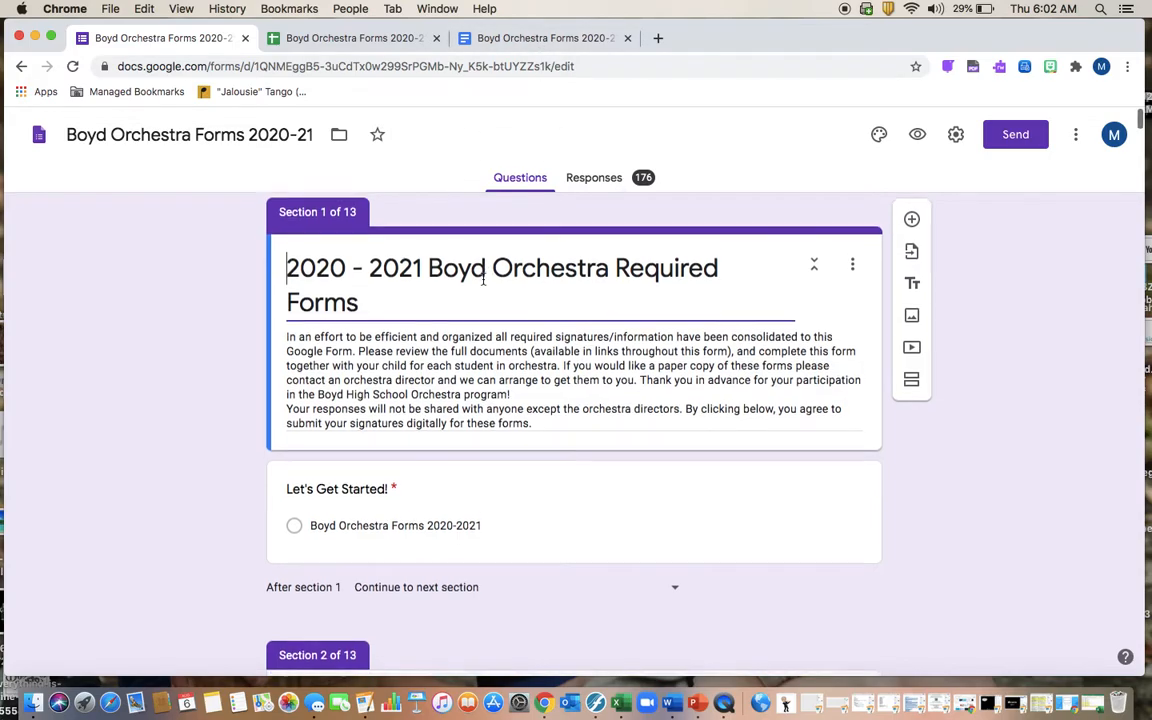
{"action": "scroll", "coordinate": [470, 268], "scroll_direction": "down", "scroll_amount": 1}
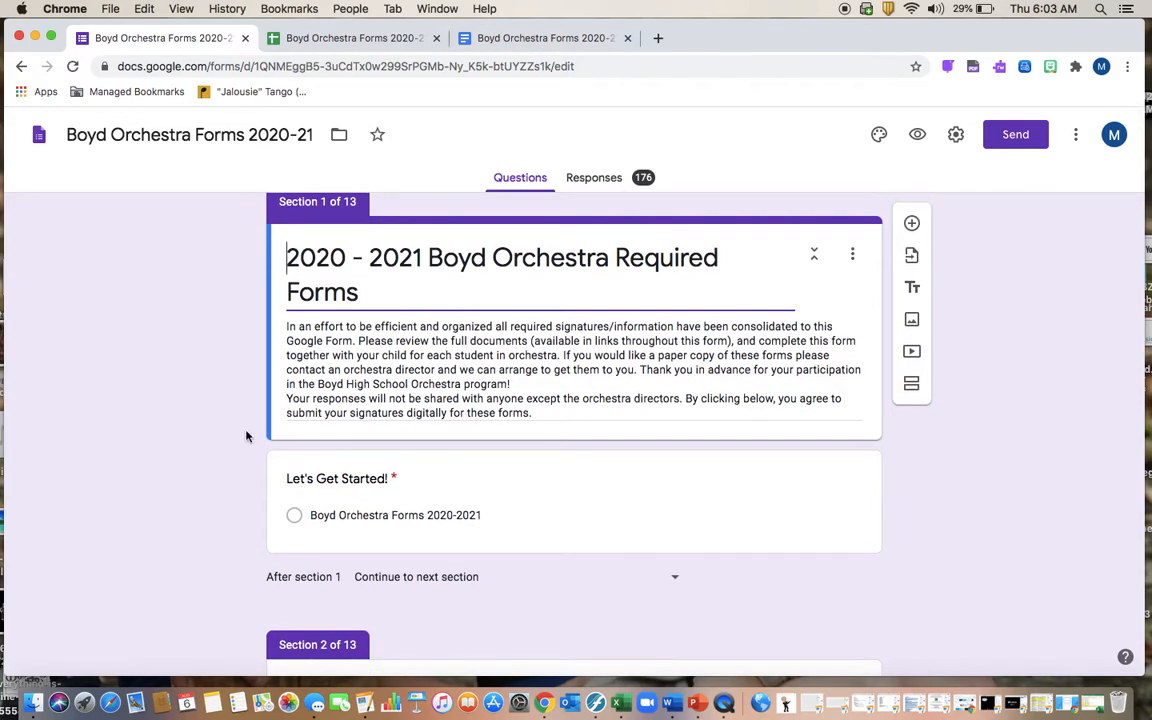
{"action": "scroll", "coordinate": [240, 425], "scroll_direction": "down", "scroll_amount": 1}
{"action": "scroll", "coordinate": [240, 425], "scroll_direction": "up", "scroll_amount": 1}
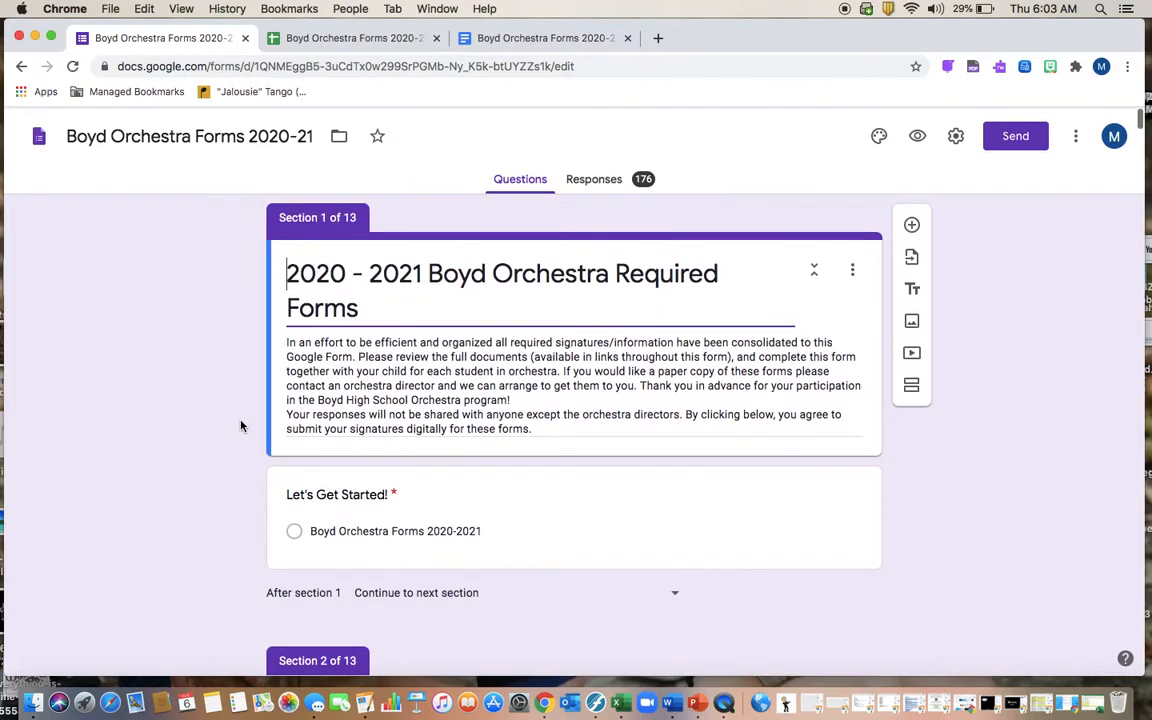
{"action": "scroll", "coordinate": [351, 452], "scroll_direction": "down", "scroll_amount": 5}
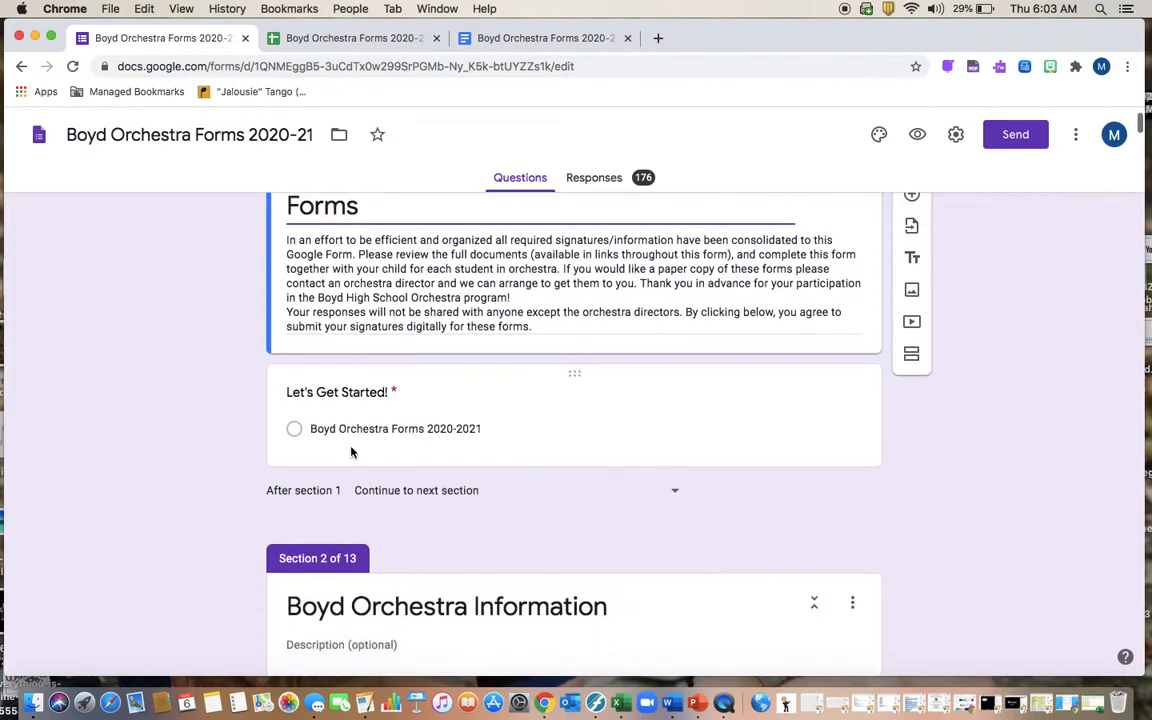
{"action": "scroll", "coordinate": [351, 452], "scroll_direction": "down", "scroll_amount": 5}
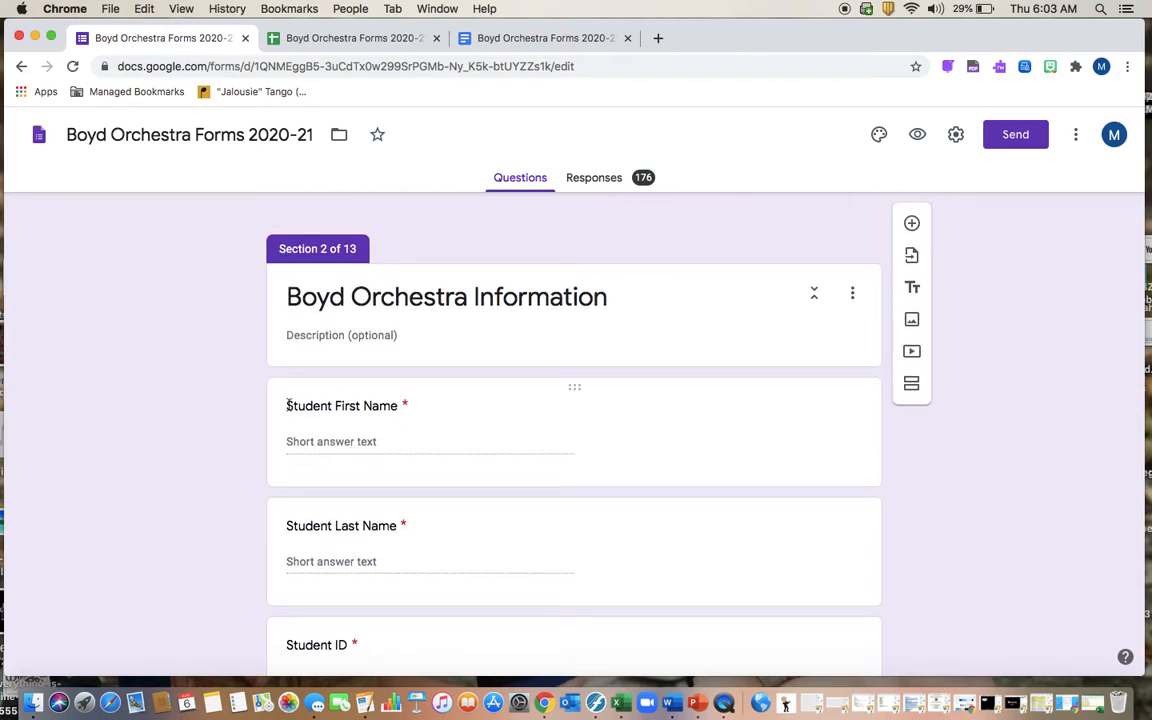
{"action": "left_click", "coordinate": [543, 38]}
{"action": "left_click", "coordinate": [180, 38]}
Step: Compare the Acknowledgement template's student-name and guardian merge tags against the form fields
{"action": "left_click", "coordinate": [528, 38]}
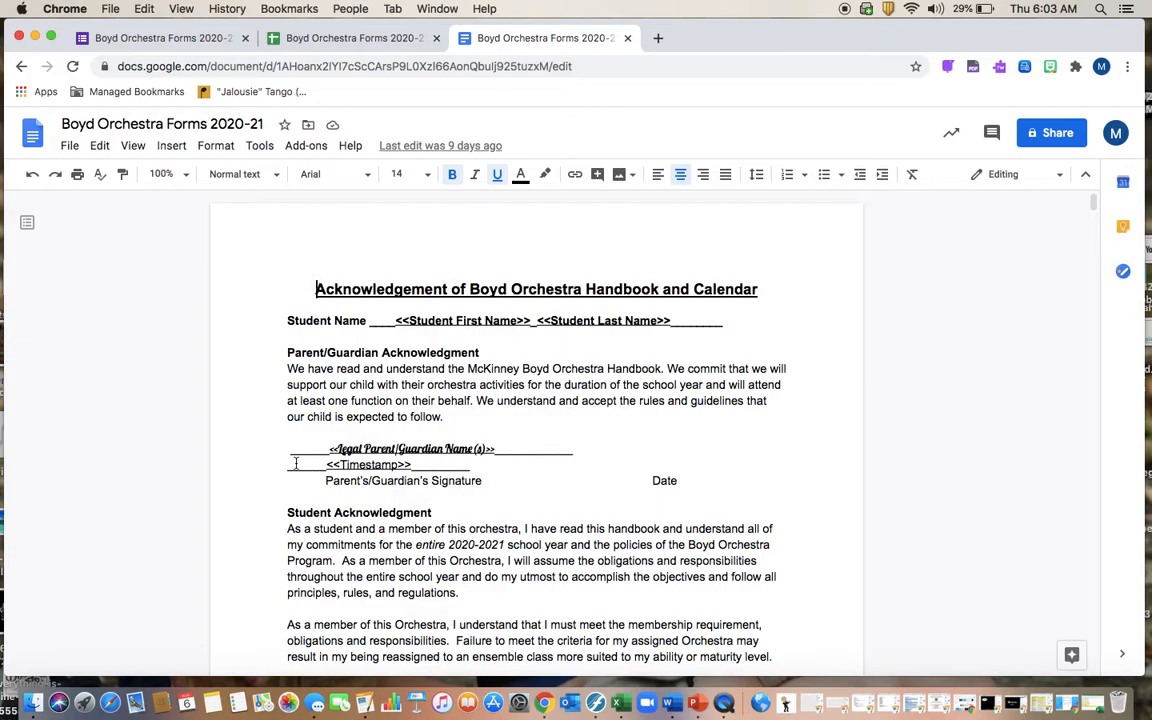
Step: Scroll the orchestra form down past Grade and Orchestra Class to the Legal Parent/Guardian Name(s) question
{"action": "left_click", "coordinate": [140, 40]}
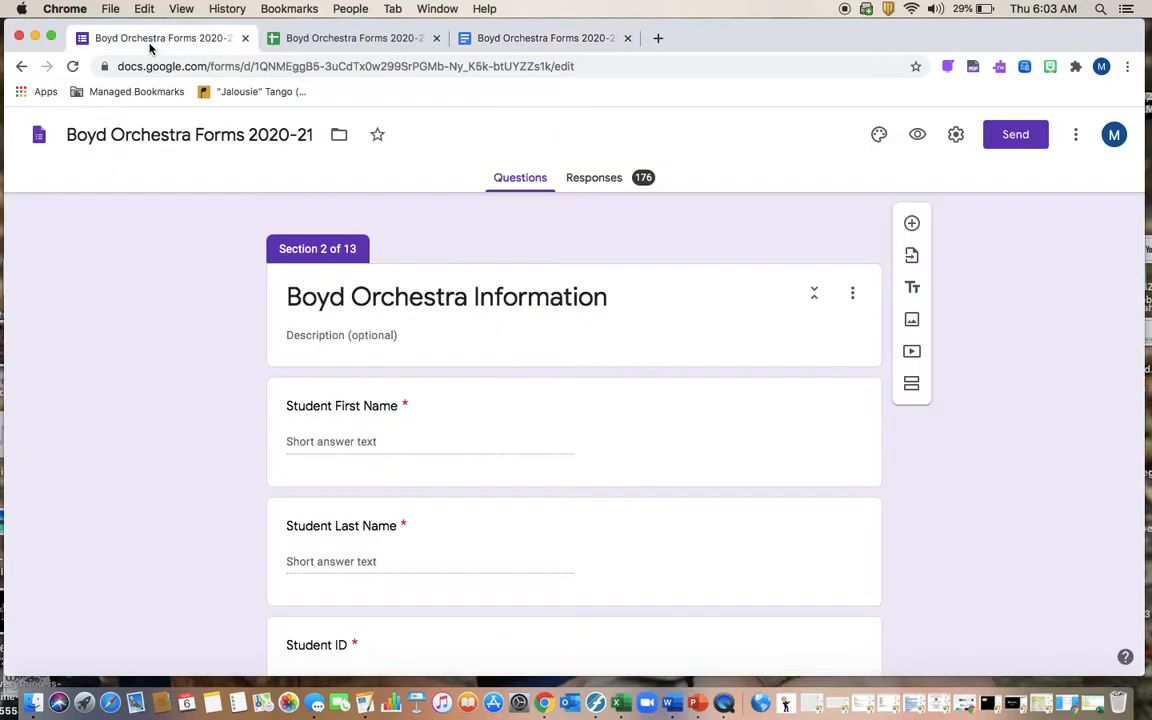
{"action": "scroll", "coordinate": [436, 415], "scroll_direction": "down", "scroll_amount": 2}
{"action": "scroll", "coordinate": [436, 412], "scroll_direction": "down", "scroll_amount": 2}
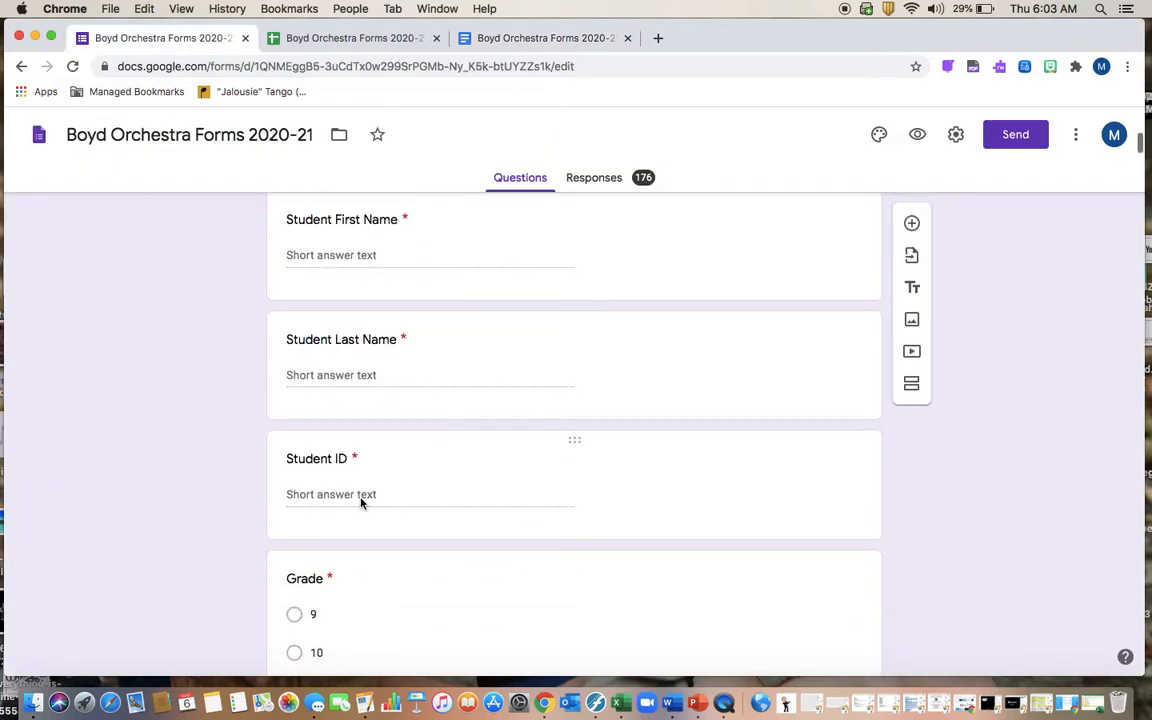
{"action": "scroll", "coordinate": [360, 504], "scroll_direction": "down", "scroll_amount": 2}
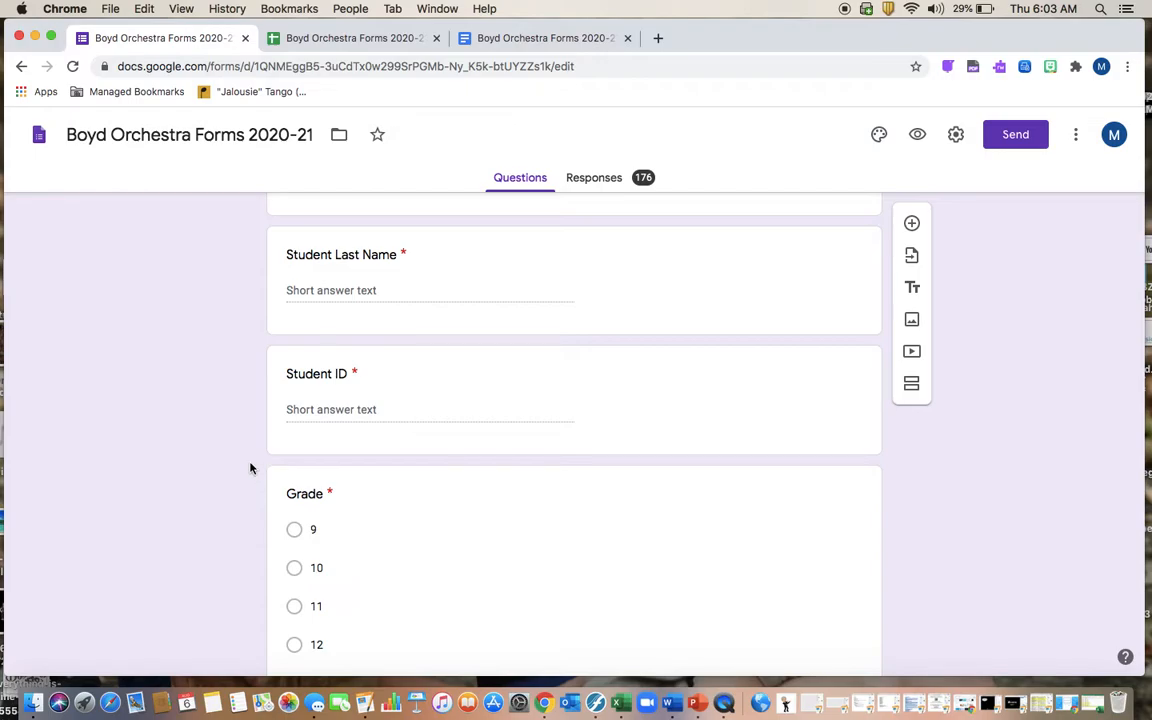
{"action": "scroll", "coordinate": [270, 470], "scroll_direction": "down", "scroll_amount": 3}
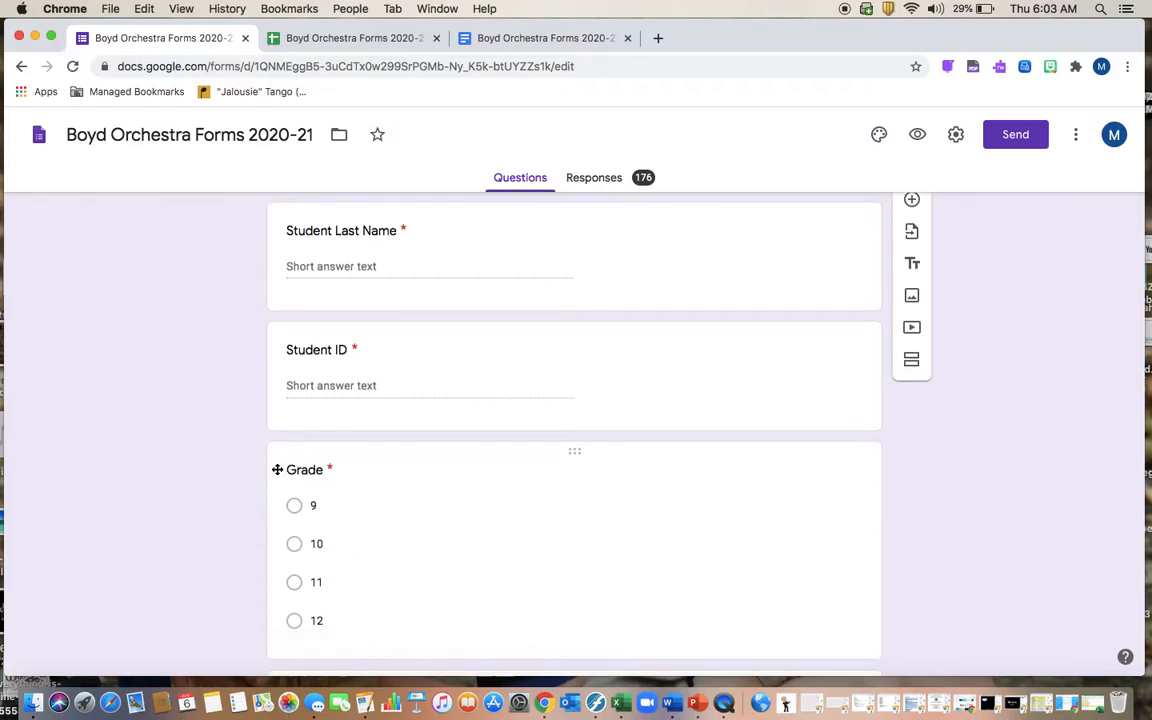
{"action": "scroll", "coordinate": [198, 481], "scroll_direction": "down", "scroll_amount": 10}
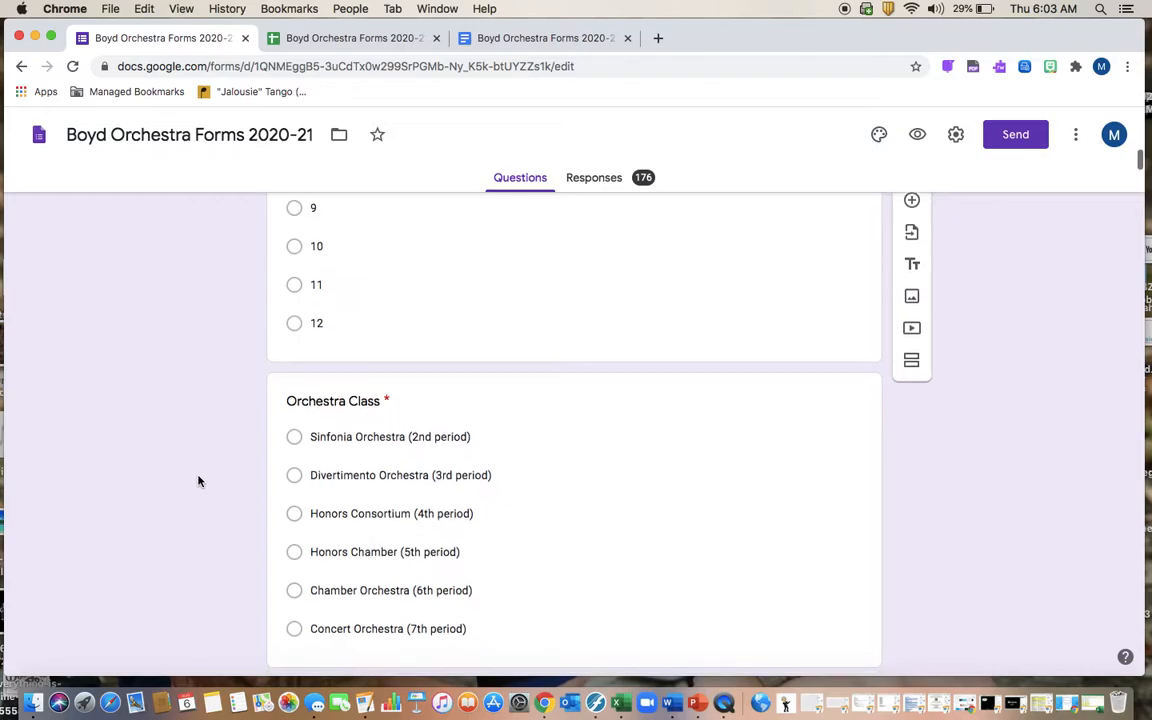
{"action": "scroll", "coordinate": [198, 481], "scroll_direction": "down", "scroll_amount": 4}
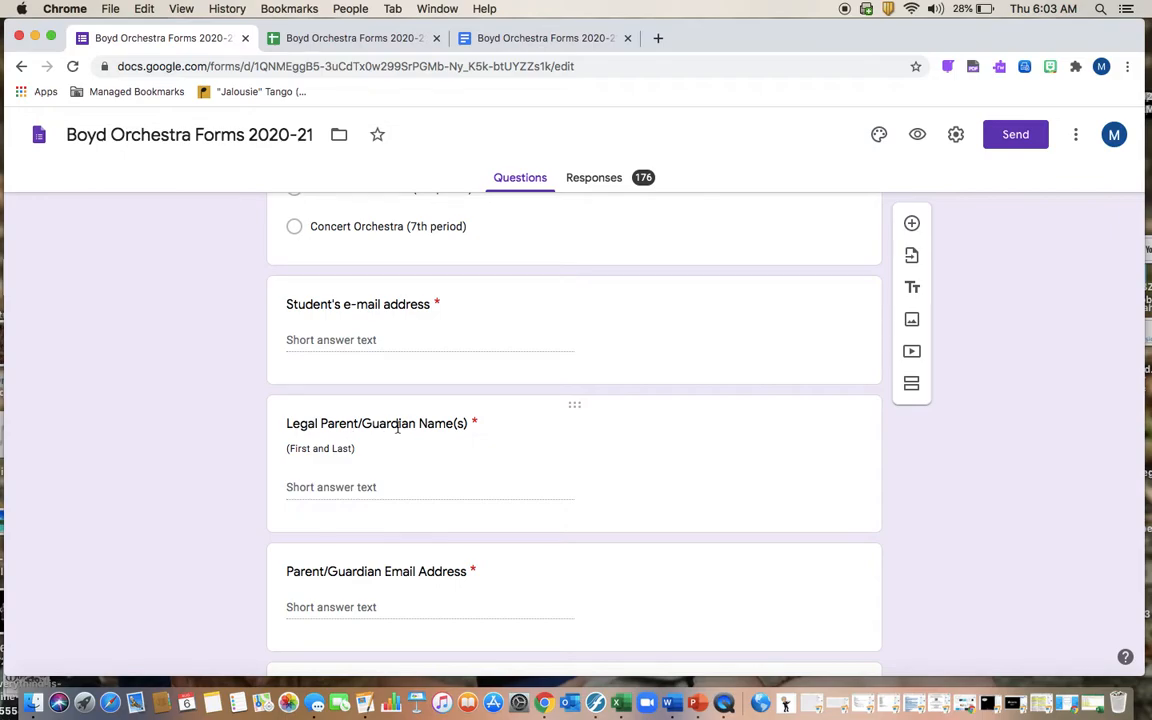
{"action": "left_click", "coordinate": [537, 40]}
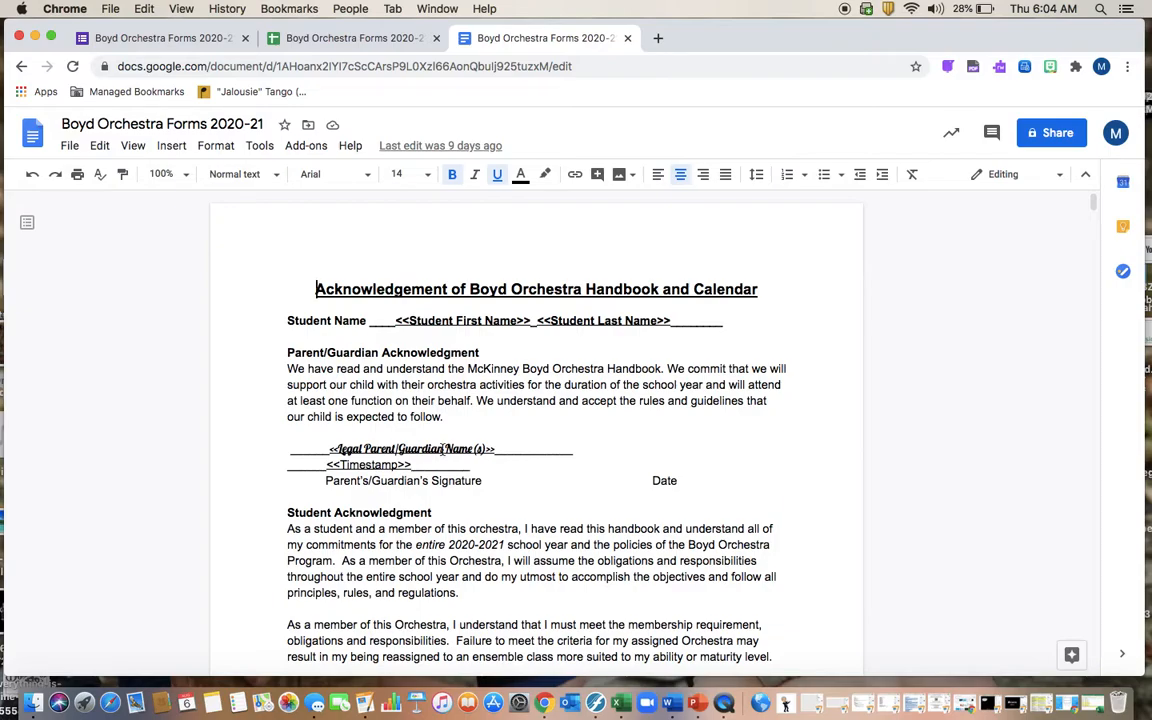
{"action": "scroll", "coordinate": [409, 459], "scroll_direction": "down", "scroll_amount": 4}
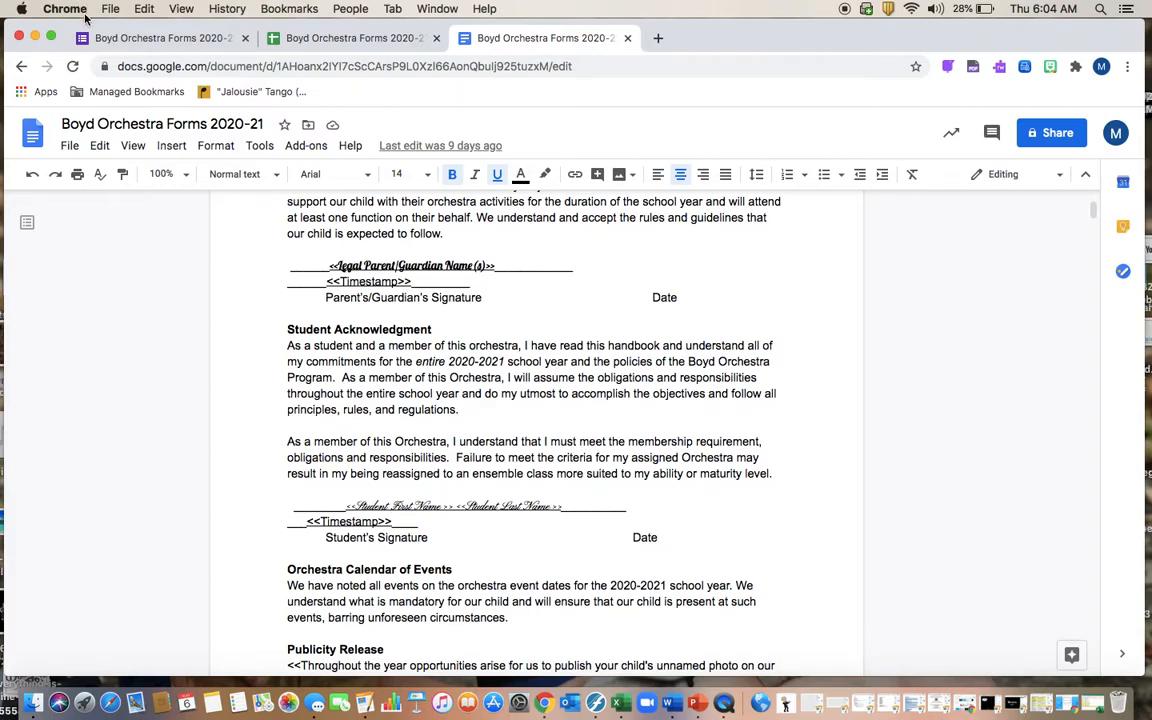
{"action": "left_click", "coordinate": [104, 40]}
{"action": "scroll", "coordinate": [489, 404], "scroll_direction": "down", "scroll_amount": 5}
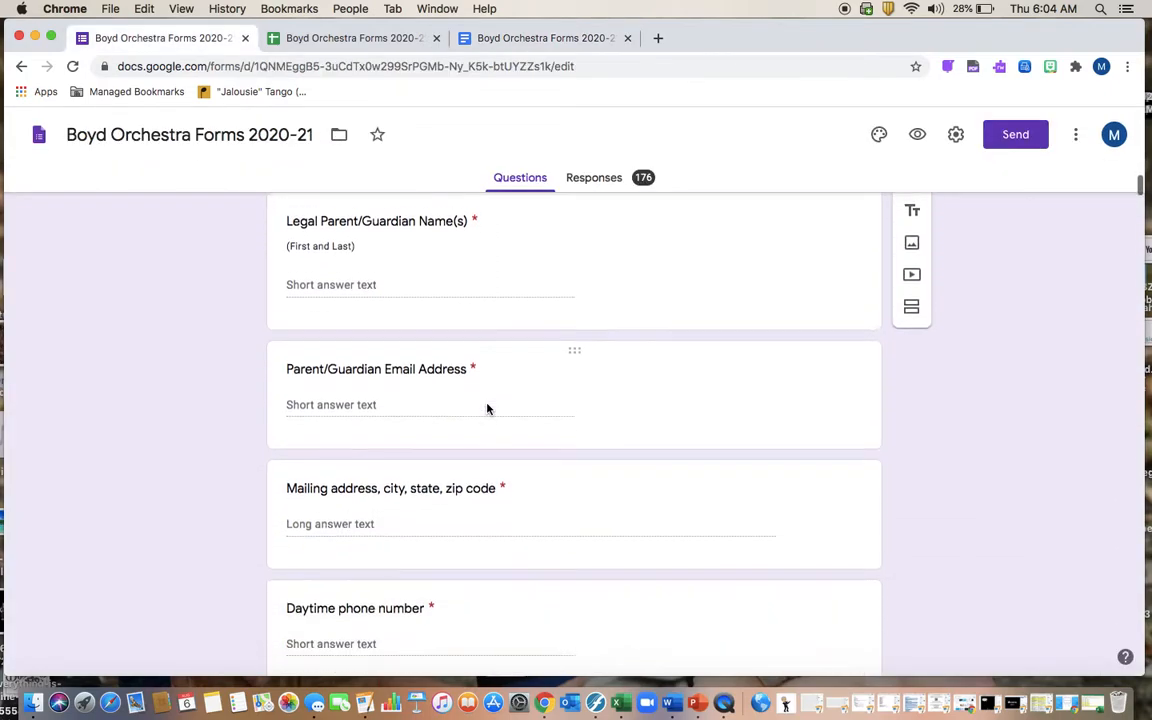
{"action": "scroll", "coordinate": [487, 408], "scroll_direction": "down", "scroll_amount": 2}
{"action": "scroll", "coordinate": [474, 396], "scroll_direction": "down", "scroll_amount": 3}
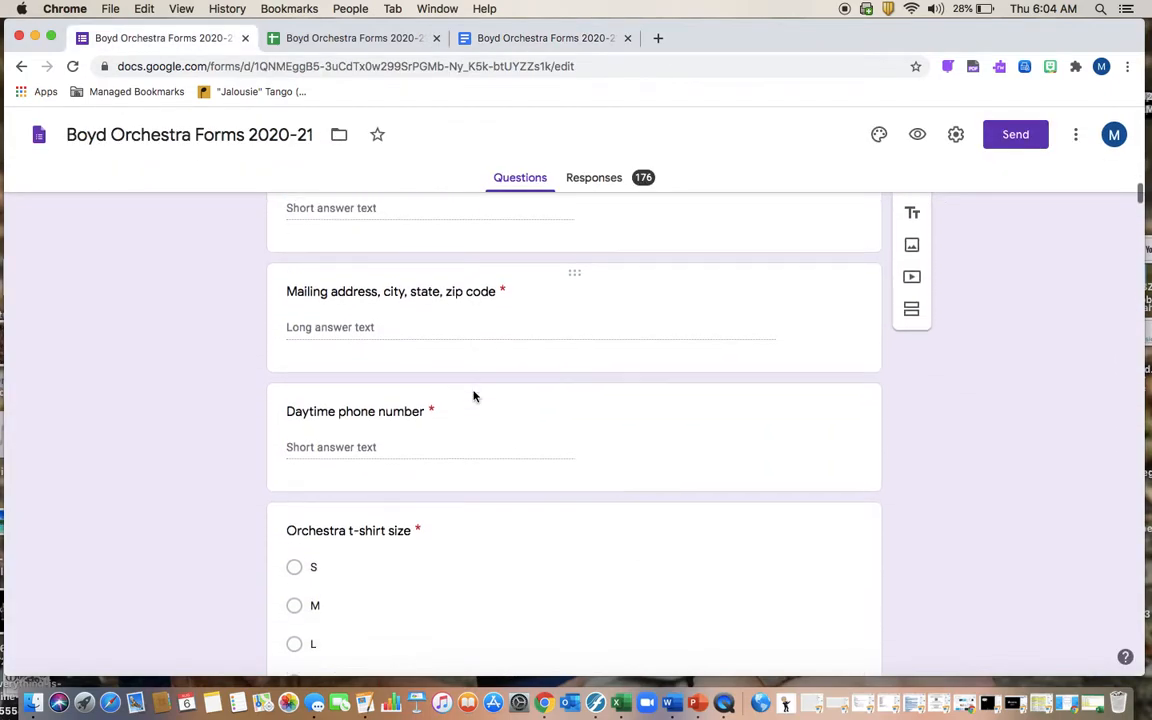
{"action": "scroll", "coordinate": [474, 396], "scroll_direction": "down", "scroll_amount": 7}
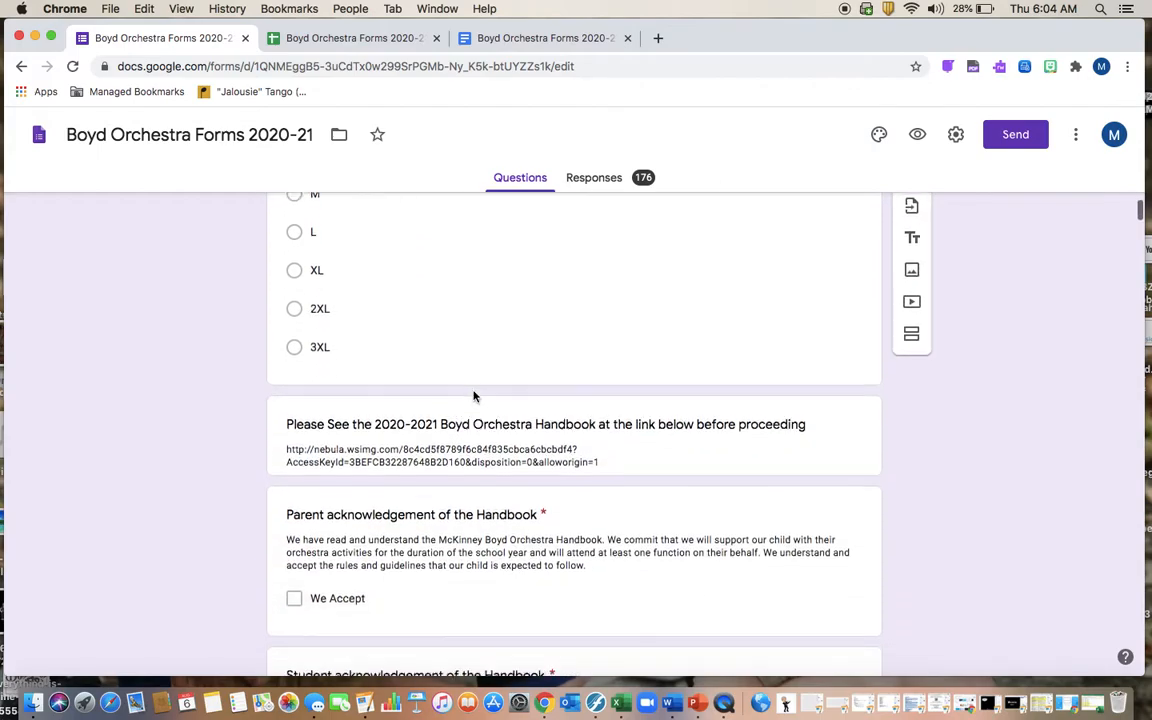
{"action": "scroll", "coordinate": [504, 438], "scroll_direction": "down", "scroll_amount": 3}
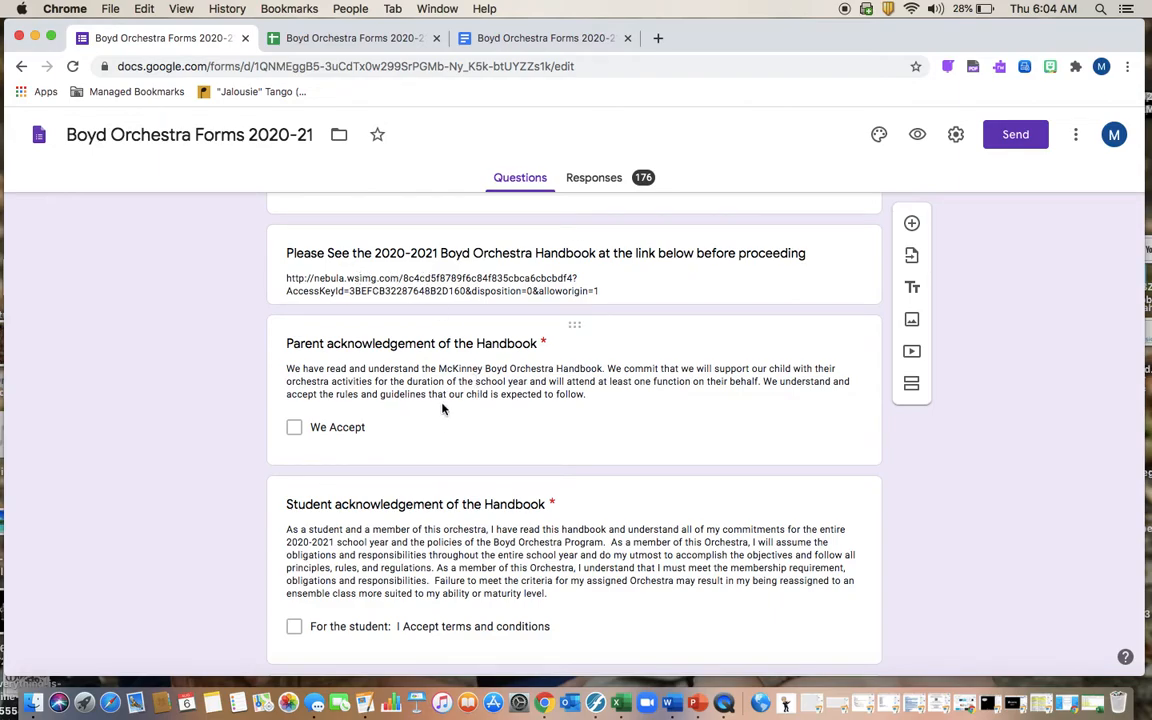
{"action": "scroll", "coordinate": [503, 587], "scroll_direction": "down", "scroll_amount": 5}
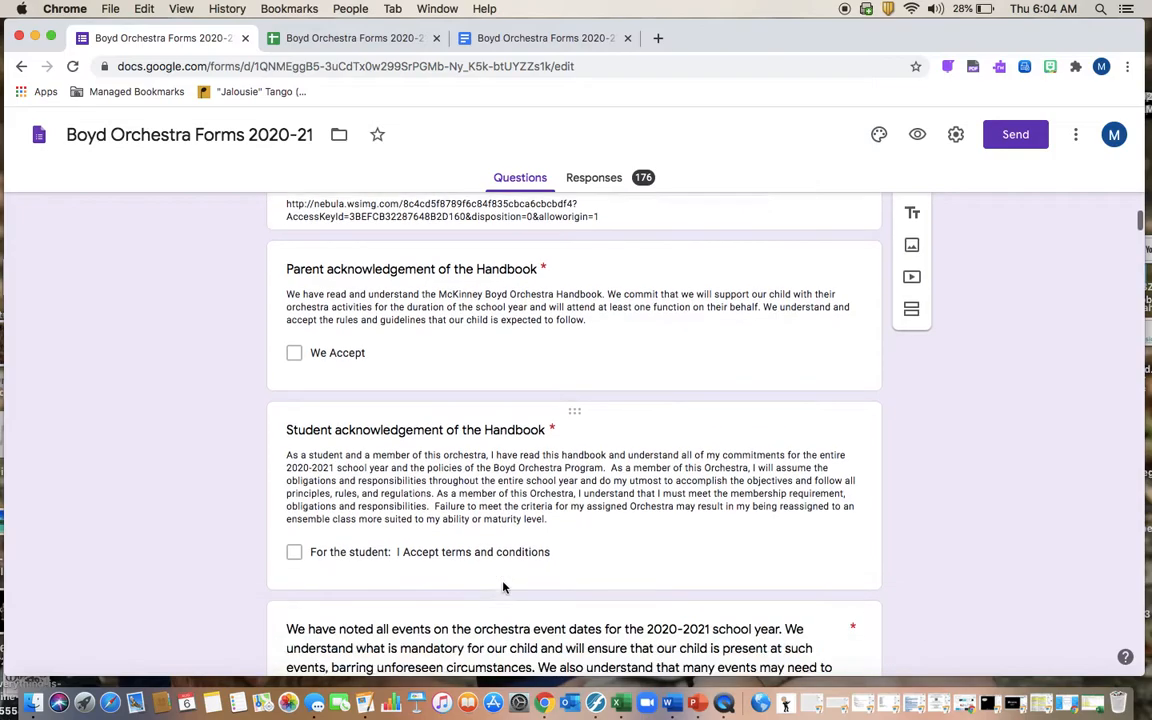
{"action": "scroll", "coordinate": [503, 587], "scroll_direction": "down", "scroll_amount": 2}
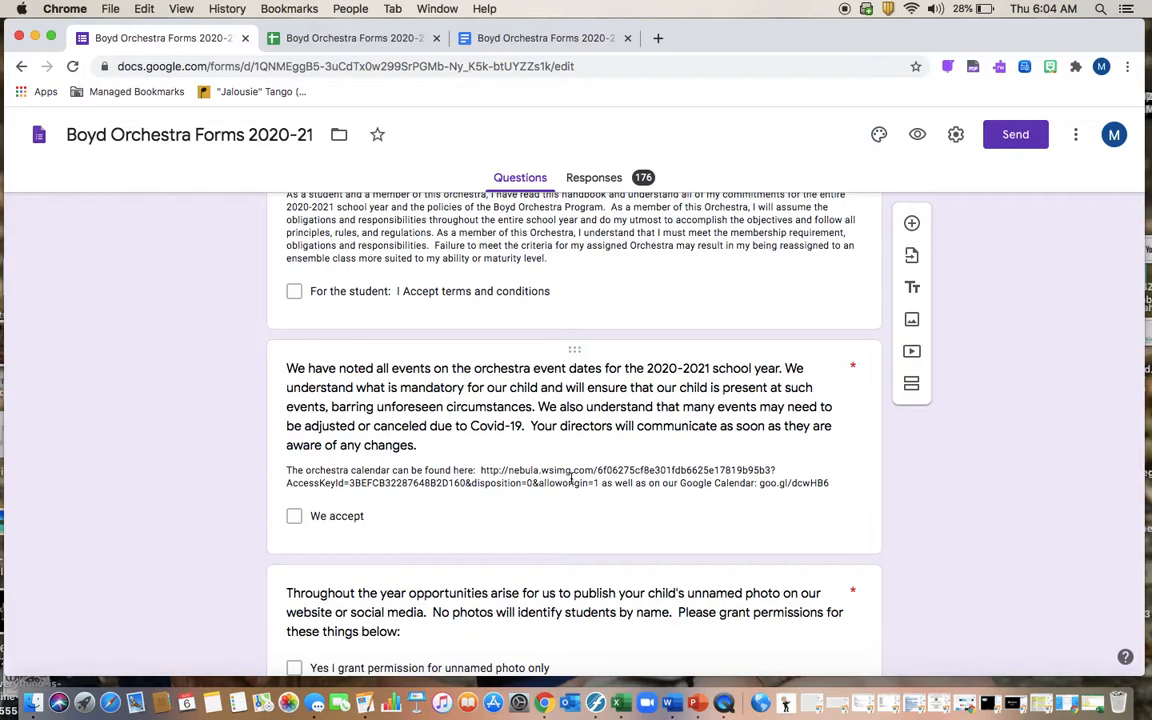
{"action": "scroll", "coordinate": [549, 470], "scroll_direction": "down", "scroll_amount": 5}
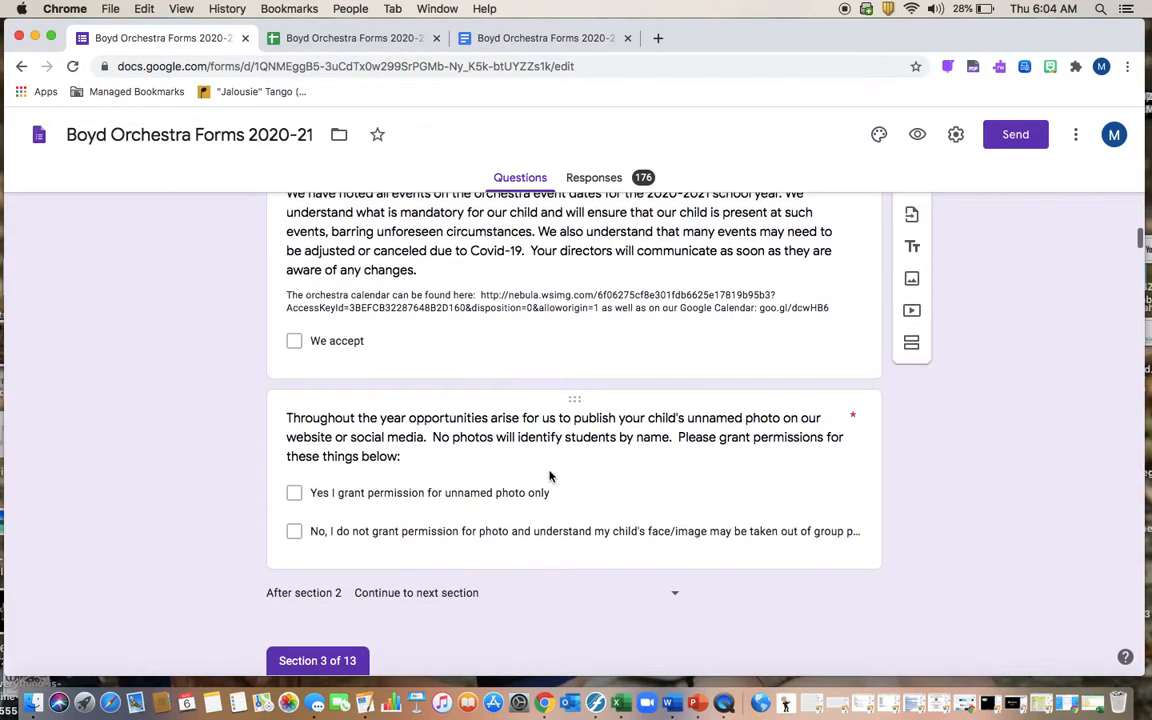
{"action": "scroll", "coordinate": [551, 478], "scroll_direction": "down", "scroll_amount": 5}
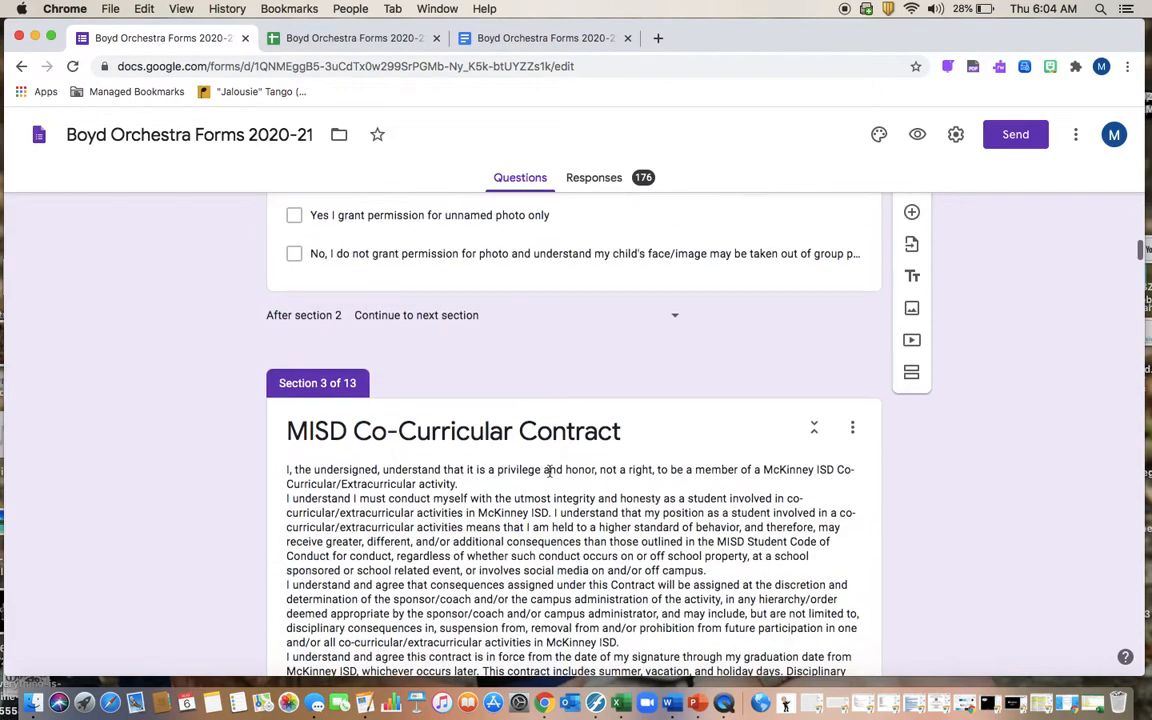
{"action": "scroll", "coordinate": [549, 470], "scroll_direction": "down", "scroll_amount": 1}
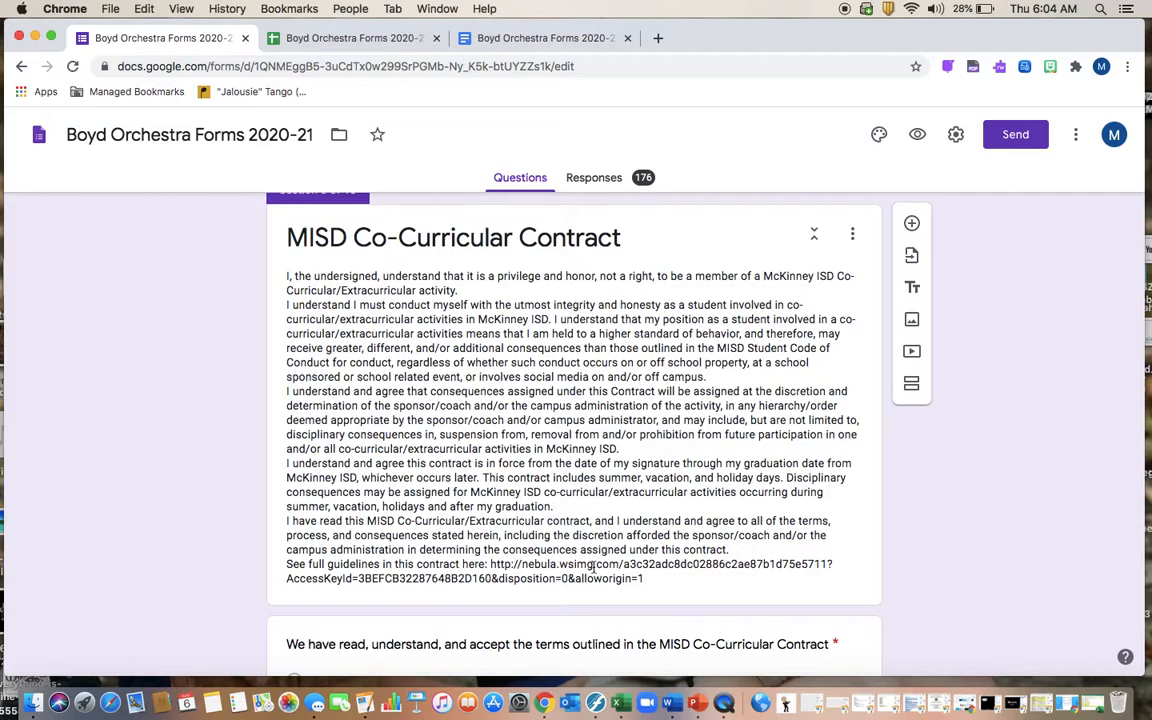
{"action": "scroll", "coordinate": [600, 545], "scroll_direction": "down", "scroll_amount": 2}
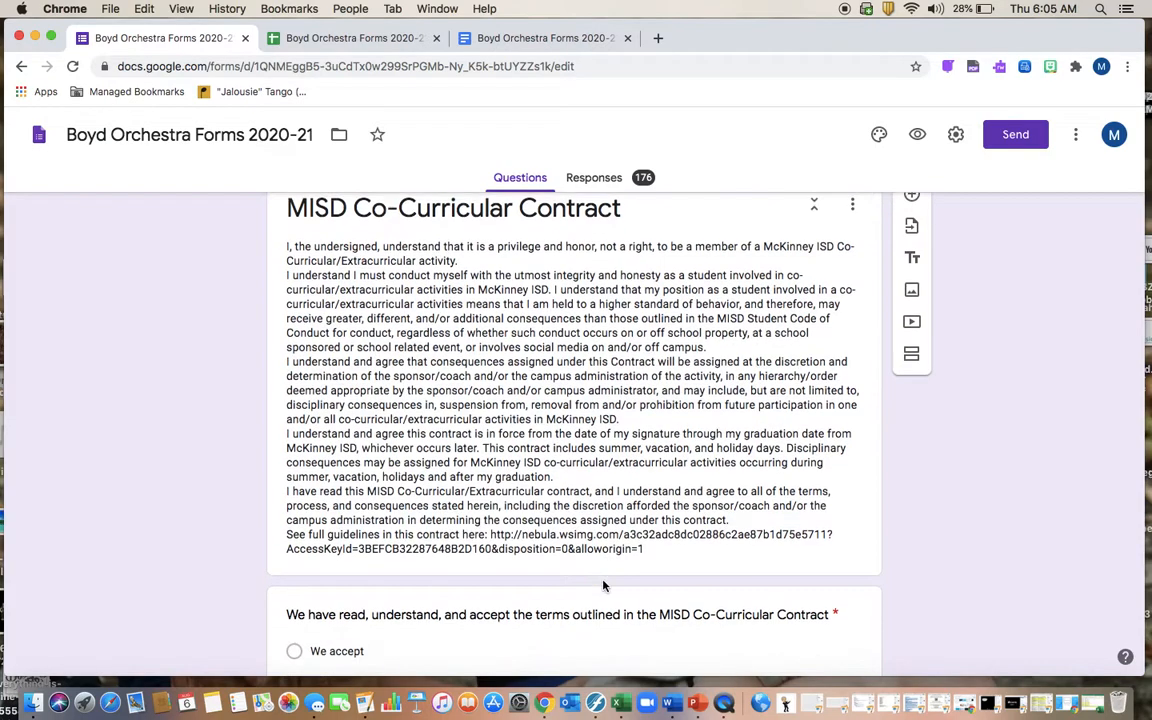
{"action": "scroll", "coordinate": [597, 512], "scroll_direction": "down", "scroll_amount": 2}
{"action": "scroll", "coordinate": [597, 512], "scroll_direction": "down", "scroll_amount": 8}
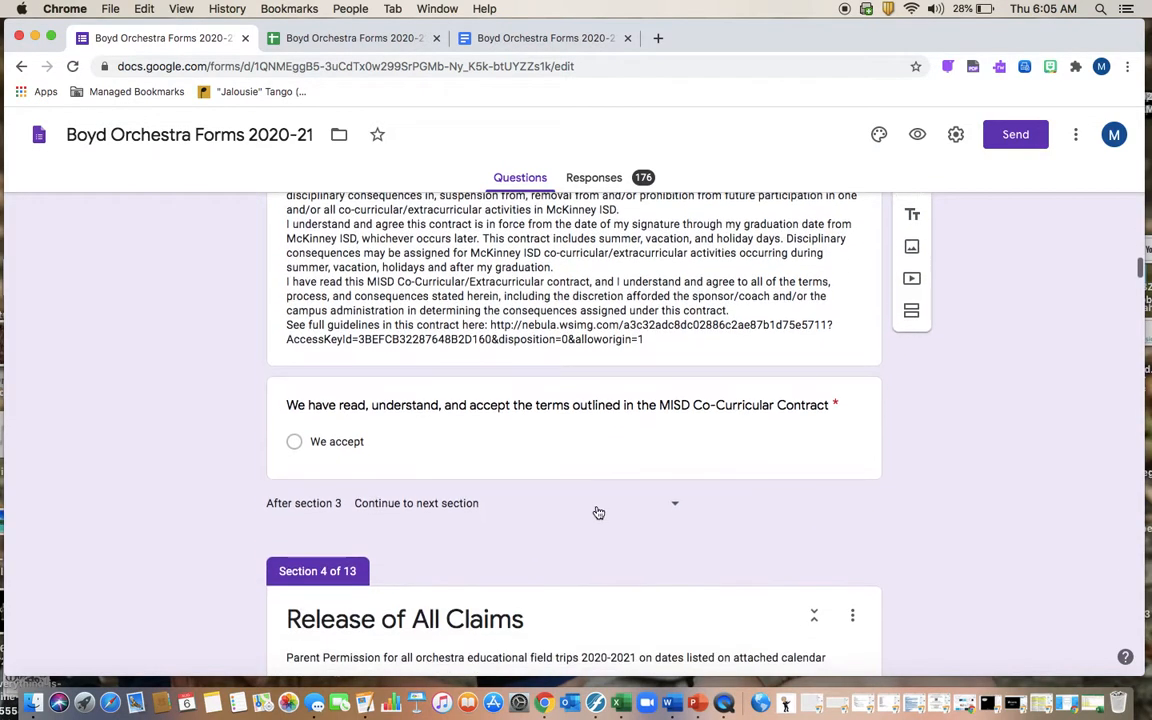
{"action": "scroll", "coordinate": [597, 507], "scroll_direction": "down", "scroll_amount": 3}
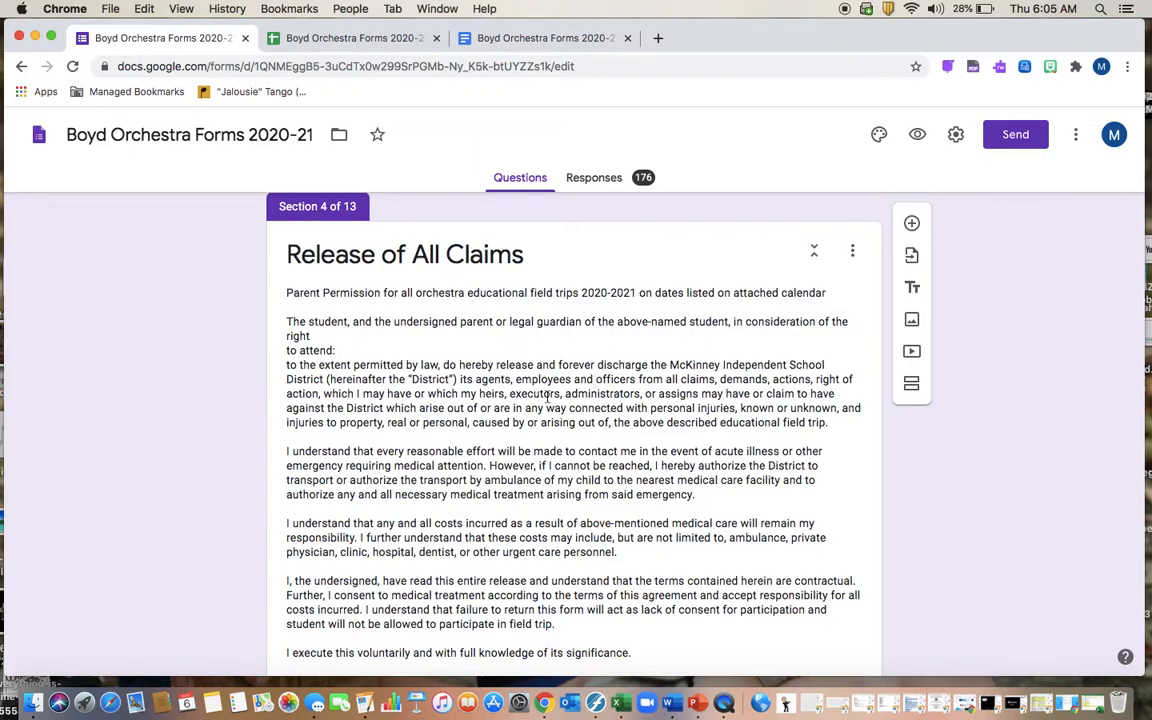
{"action": "scroll", "coordinate": [603, 465], "scroll_direction": "down", "scroll_amount": 5}
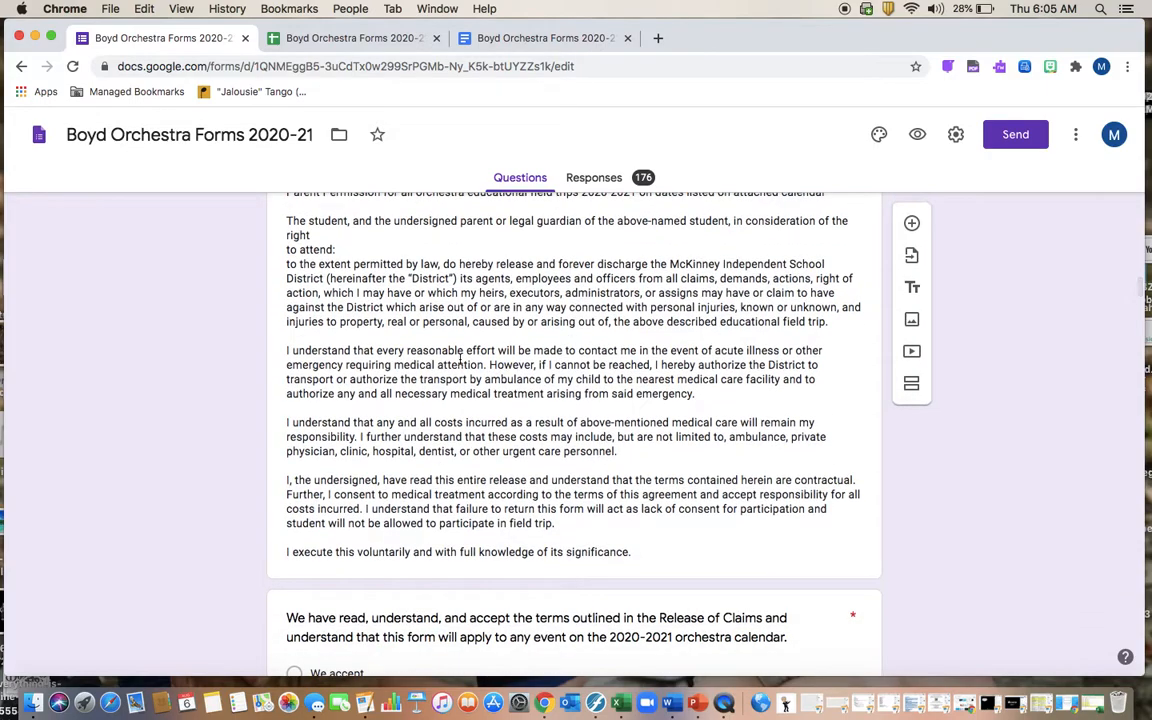
{"action": "scroll", "coordinate": [440, 346], "scroll_direction": "down", "scroll_amount": 2}
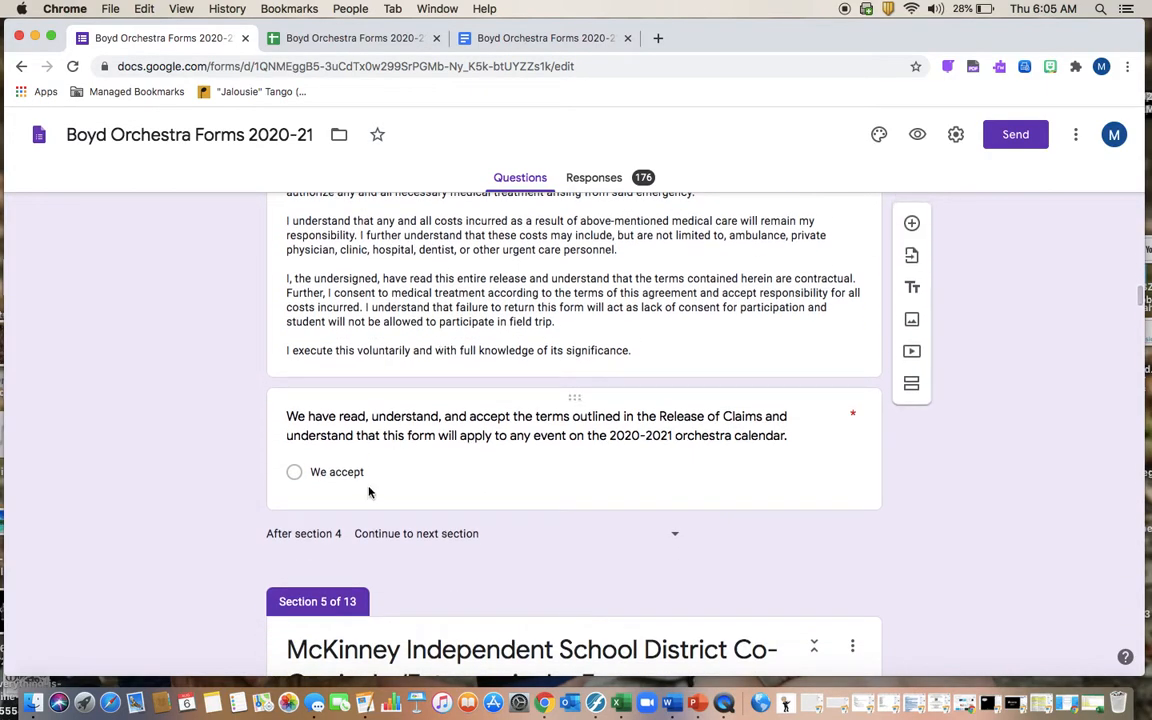
{"action": "scroll", "coordinate": [422, 347], "scroll_direction": "down", "scroll_amount": 3}
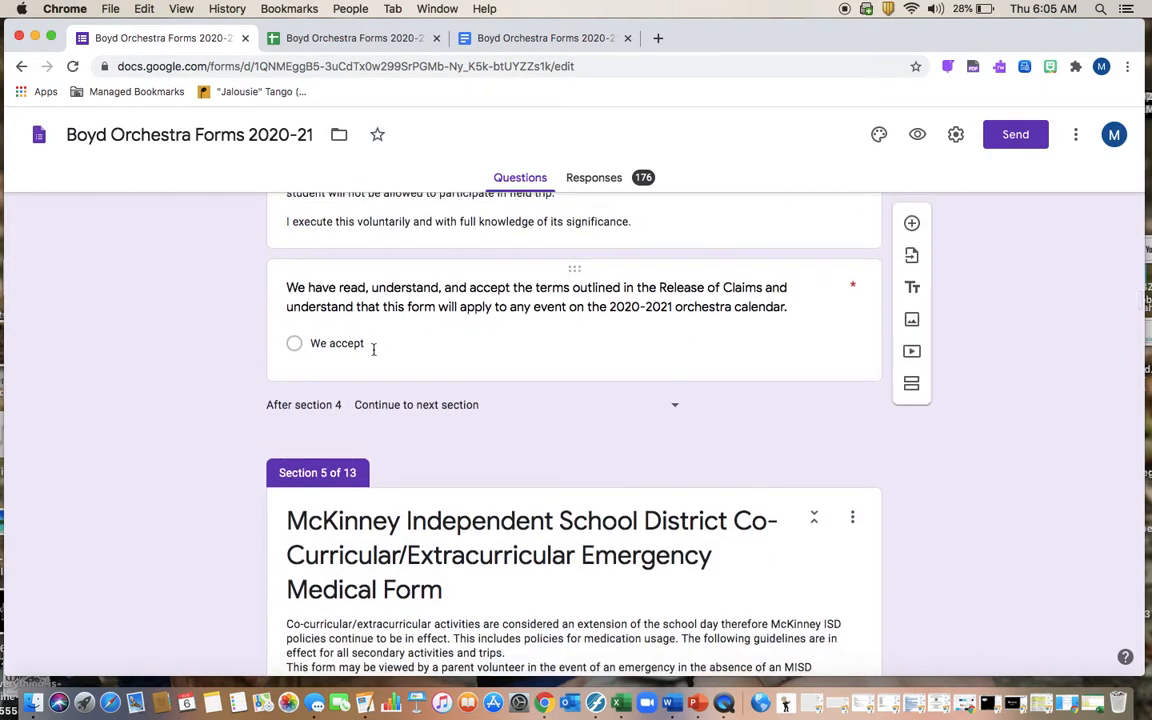
{"action": "scroll", "coordinate": [373, 349], "scroll_direction": "down", "scroll_amount": 6}
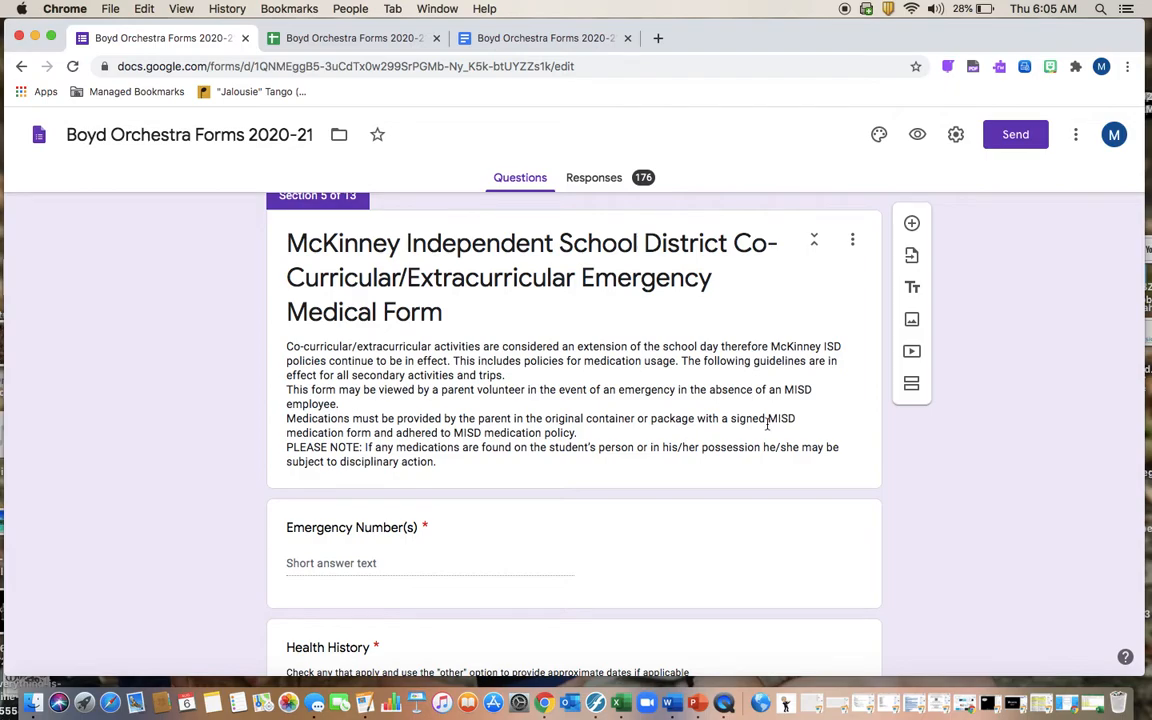
{"action": "scroll", "coordinate": [695, 462], "scroll_direction": "down", "scroll_amount": 1}
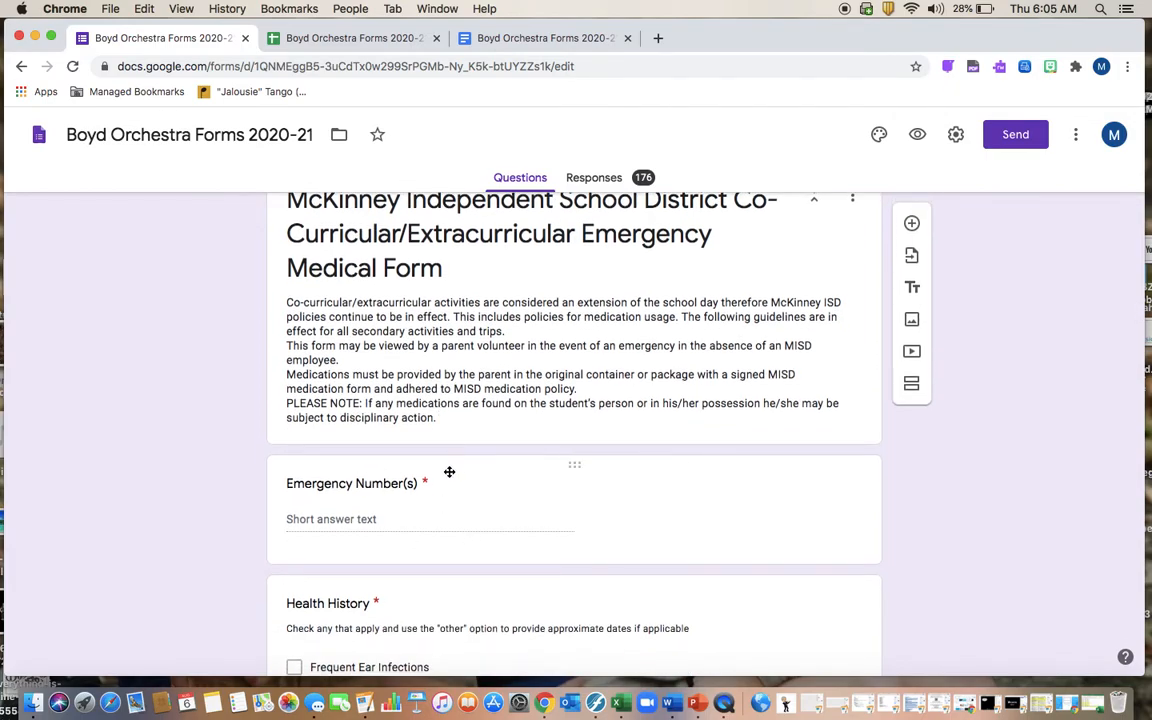
{"action": "scroll", "coordinate": [449, 476], "scroll_direction": "down", "scroll_amount": 2}
{"action": "scroll", "coordinate": [449, 476], "scroll_direction": "up", "scroll_amount": 2}
{"action": "scroll", "coordinate": [447, 476], "scroll_direction": "down", "scroll_amount": 3}
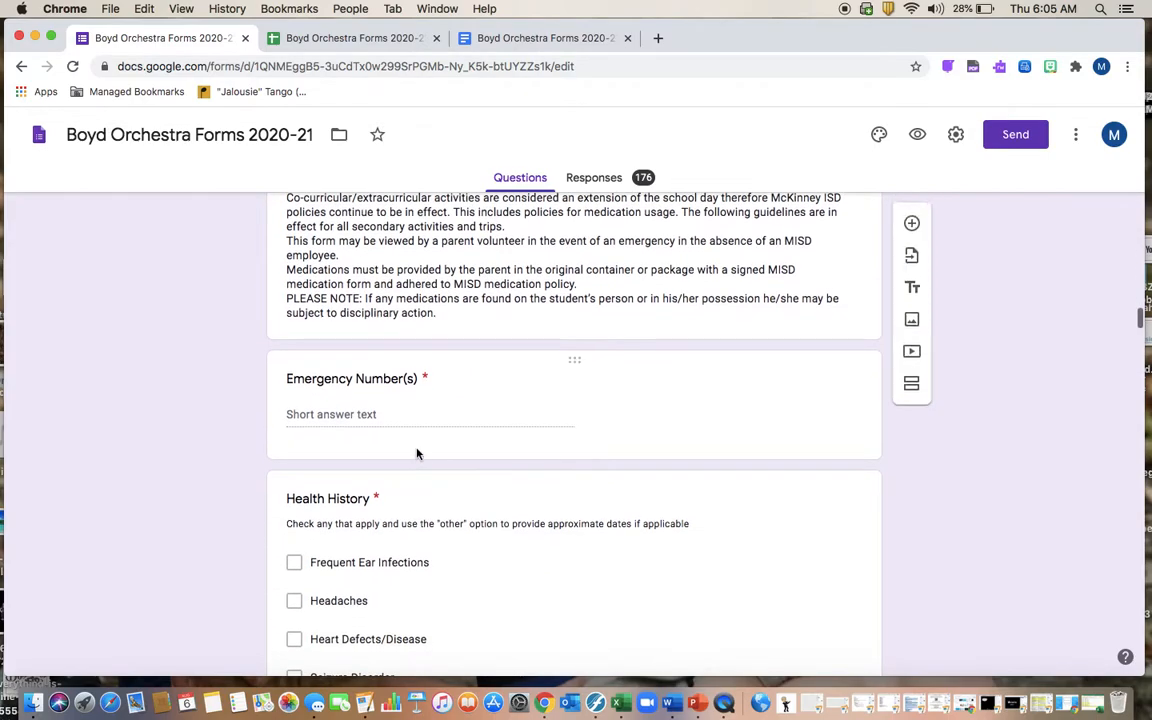
{"action": "scroll", "coordinate": [416, 452], "scroll_direction": "down", "scroll_amount": 1}
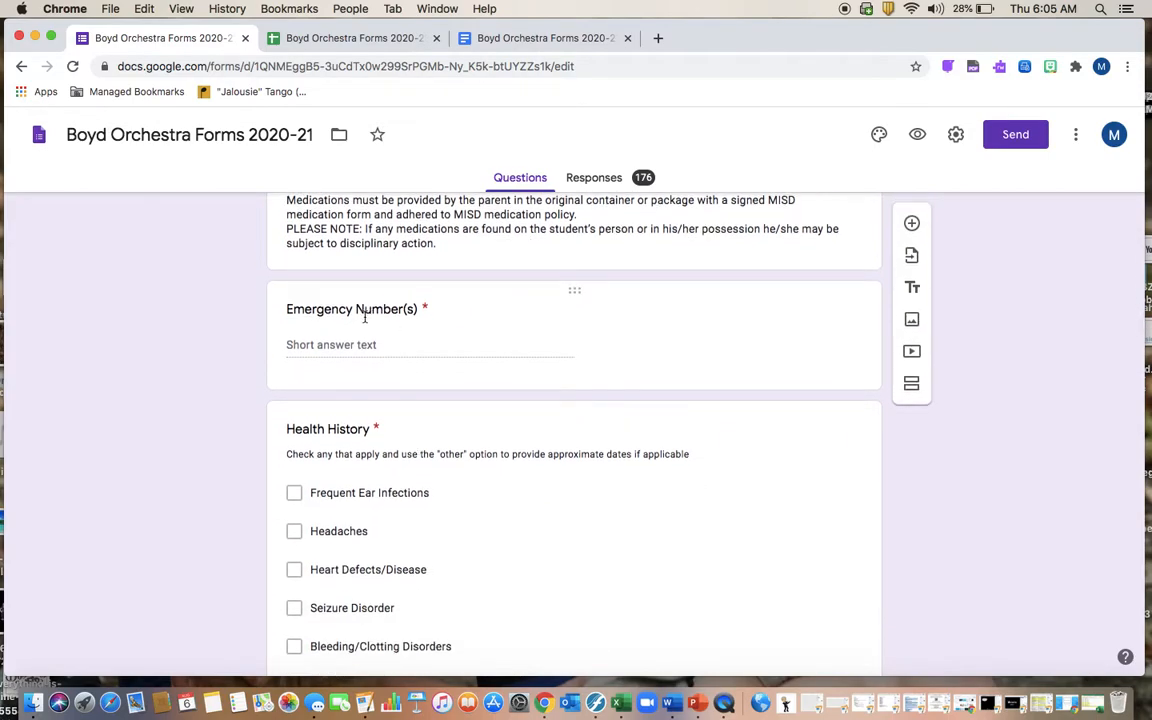
Step: Bring up the template's emergency medical page with <<Emergency Number(s)>>, <<Health History>> and <<Current Medication>> fields
{"action": "left_click", "coordinate": [562, 42]}
{"action": "scroll", "coordinate": [650, 452], "scroll_direction": "down", "scroll_amount": 5}
{"action": "scroll", "coordinate": [650, 452], "scroll_direction": "up", "scroll_amount": 4}
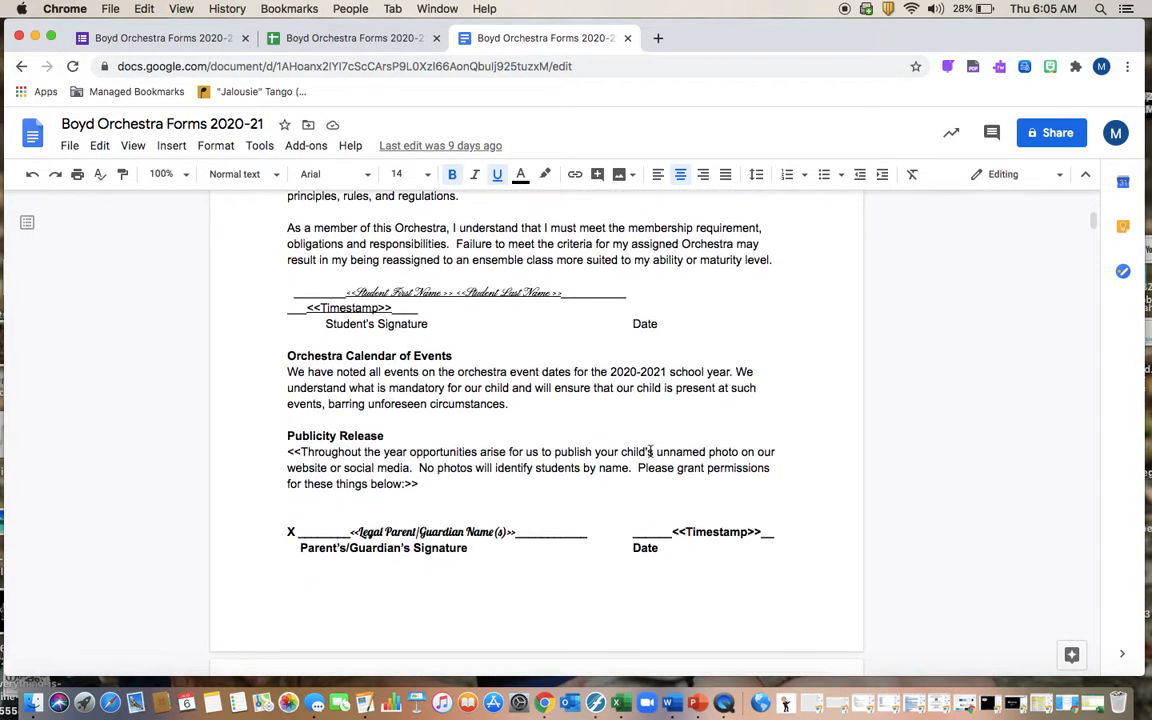
{"action": "scroll", "coordinate": [650, 452], "scroll_direction": "up", "scroll_amount": 5}
{"action": "scroll", "coordinate": [650, 452], "scroll_direction": "down", "scroll_amount": 12}
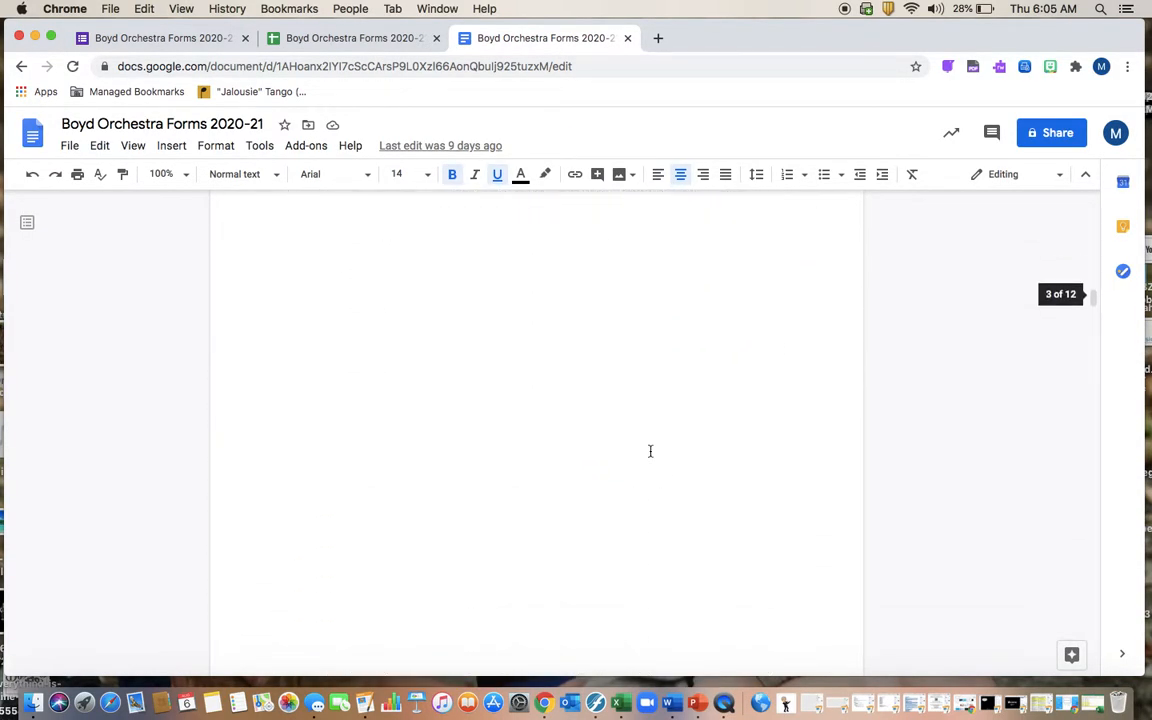
{"action": "scroll", "coordinate": [650, 452], "scroll_direction": "down", "scroll_amount": 15}
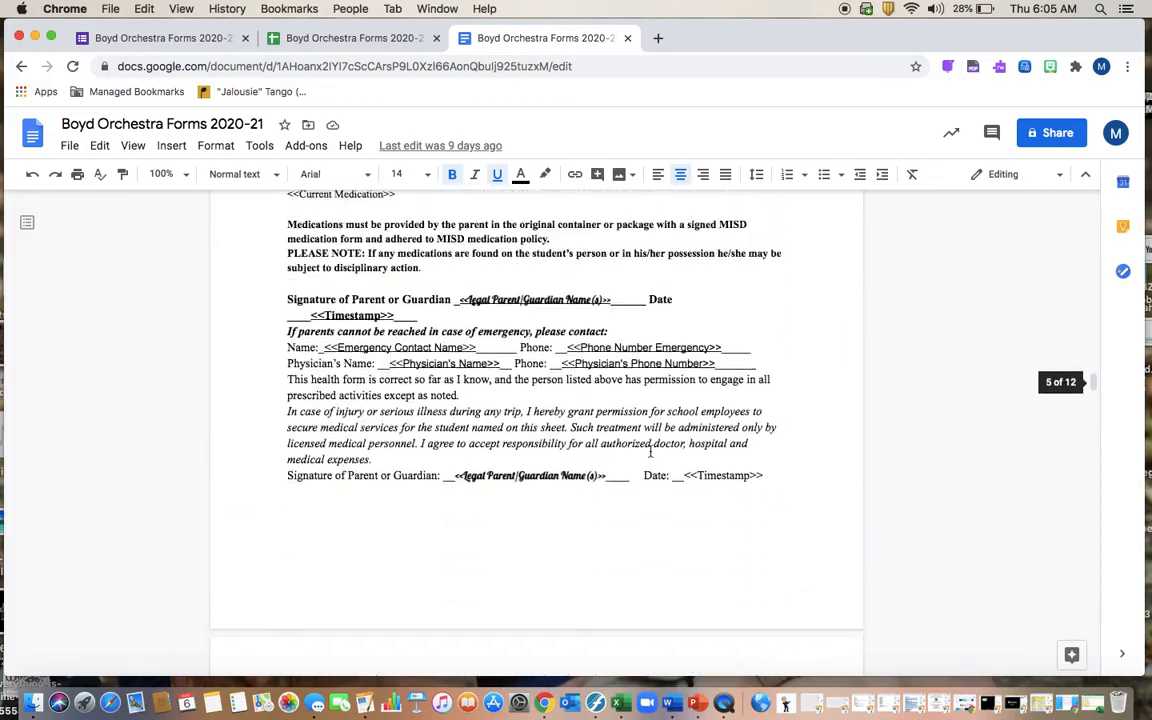
{"action": "scroll", "coordinate": [651, 449], "scroll_direction": "up", "scroll_amount": 5}
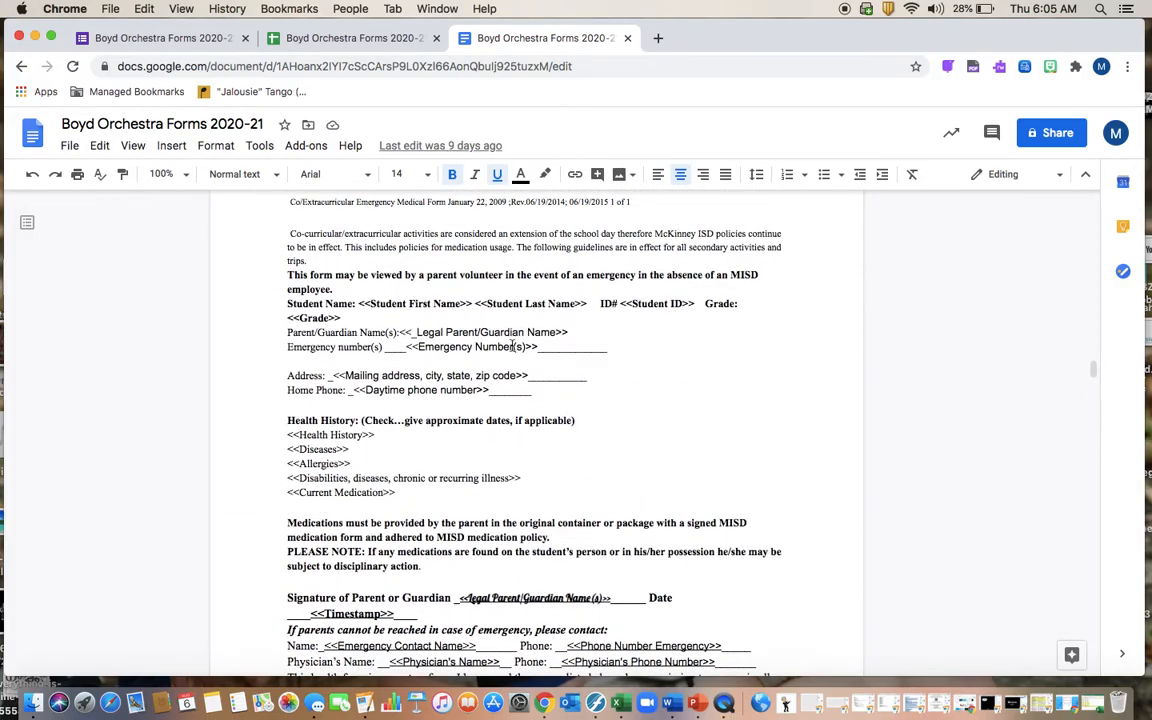
{"action": "left_click", "coordinate": [108, 40]}
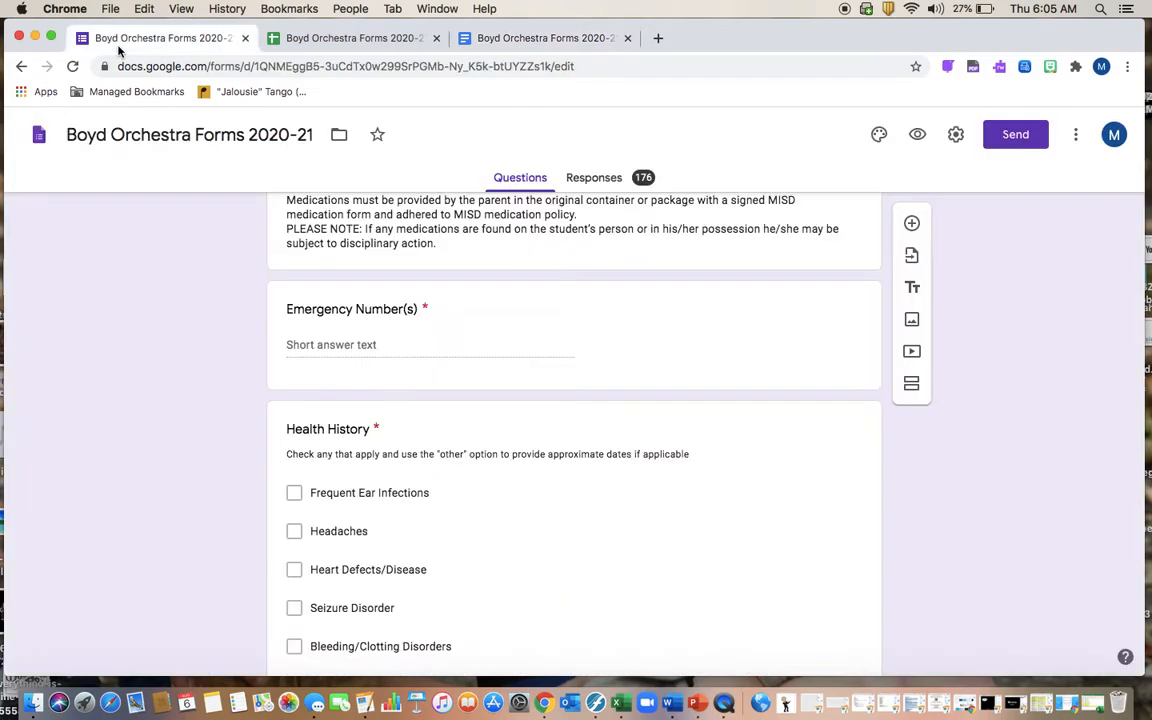
{"action": "scroll", "coordinate": [417, 418], "scroll_direction": "down", "scroll_amount": 15}
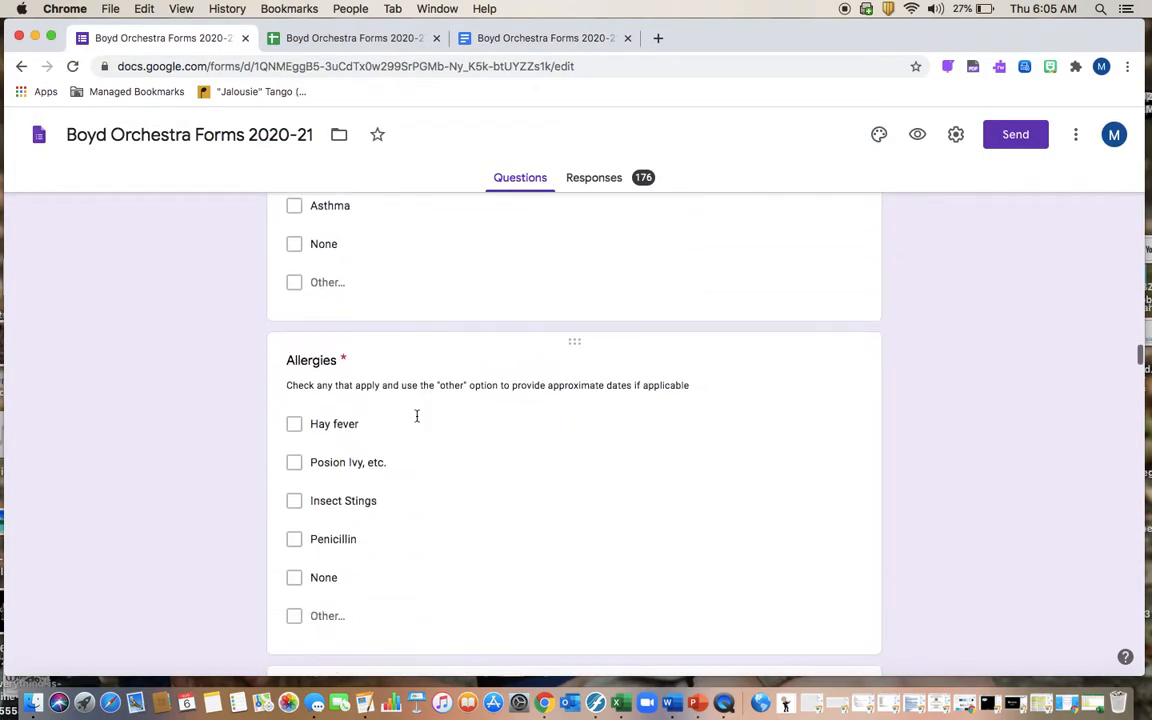
{"action": "scroll", "coordinate": [417, 421], "scroll_direction": "down", "scroll_amount": 8}
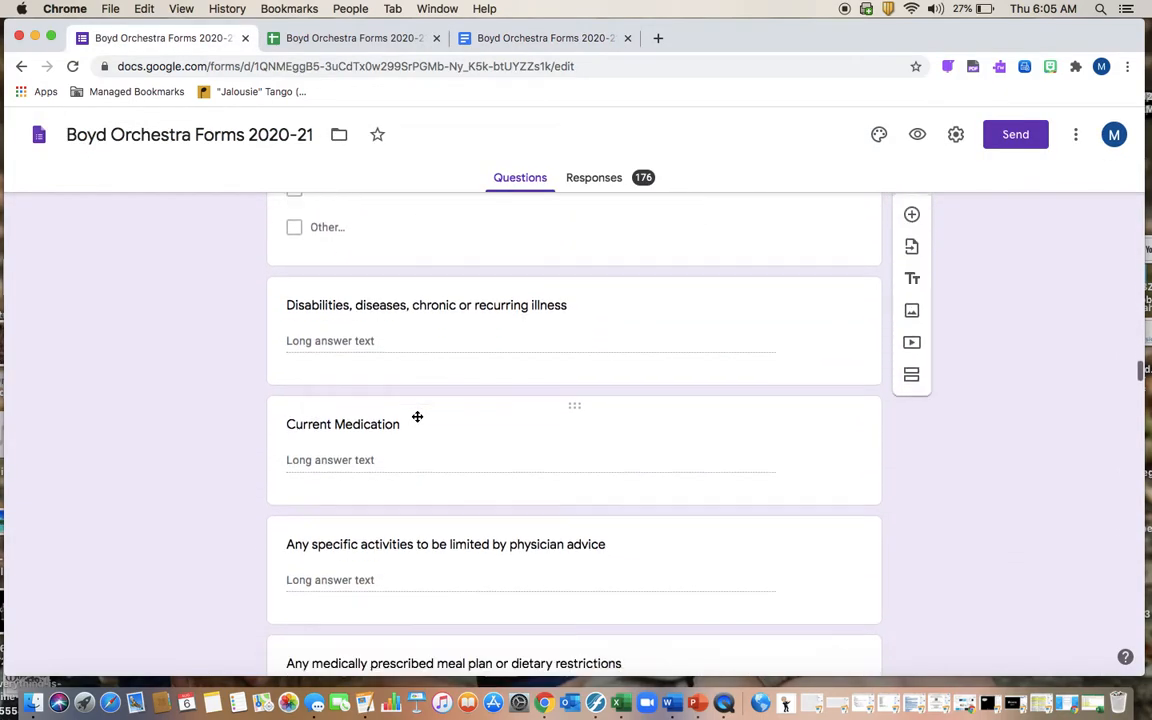
{"action": "scroll", "coordinate": [417, 421], "scroll_direction": "down", "scroll_amount": 4}
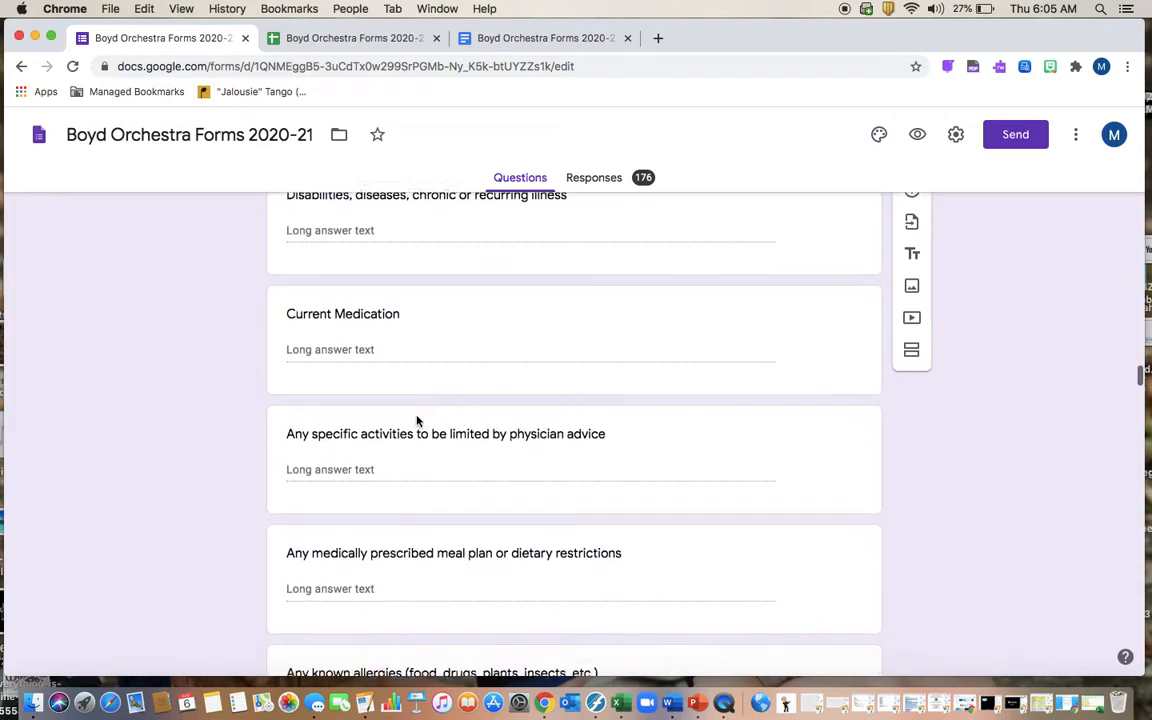
{"action": "scroll", "coordinate": [417, 421], "scroll_direction": "down", "scroll_amount": 7}
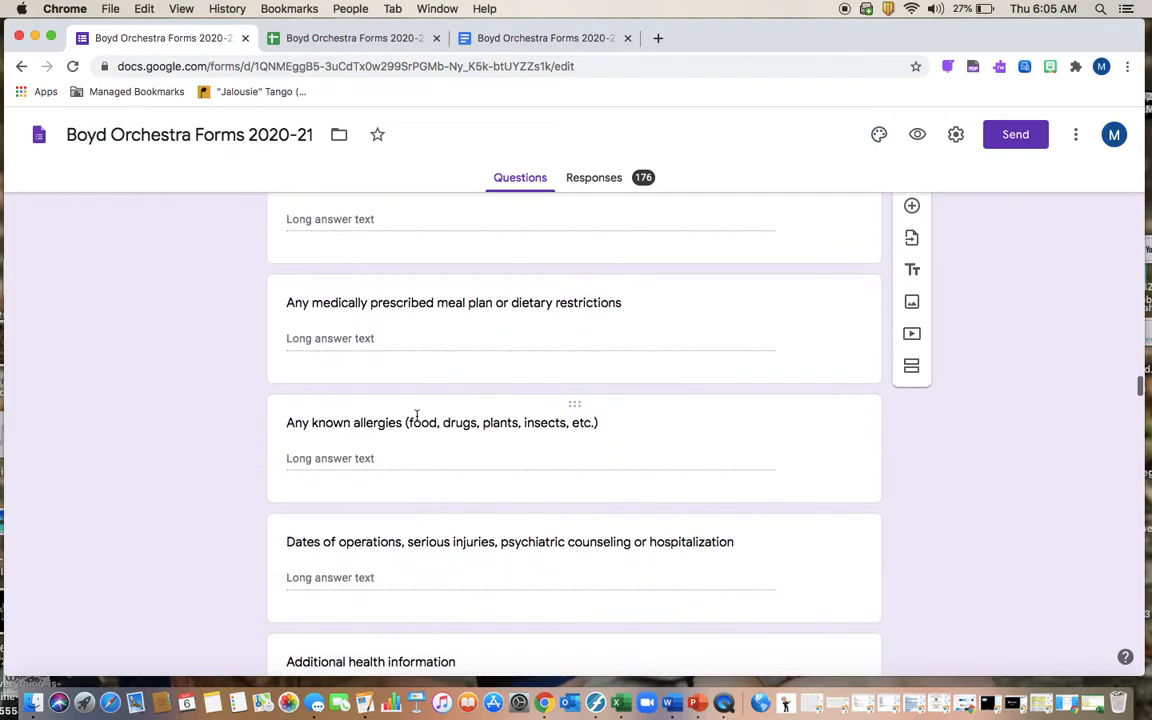
{"action": "scroll", "coordinate": [417, 421], "scroll_direction": "down", "scroll_amount": 10}
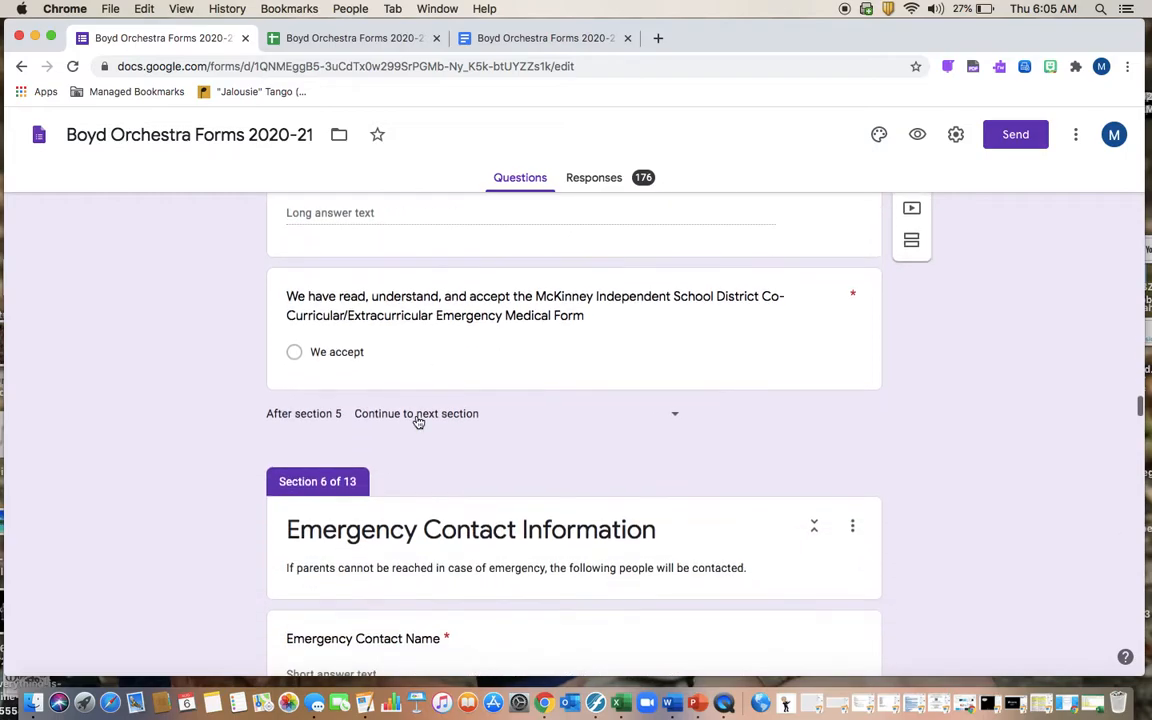
{"action": "scroll", "coordinate": [417, 418], "scroll_direction": "down", "scroll_amount": 7}
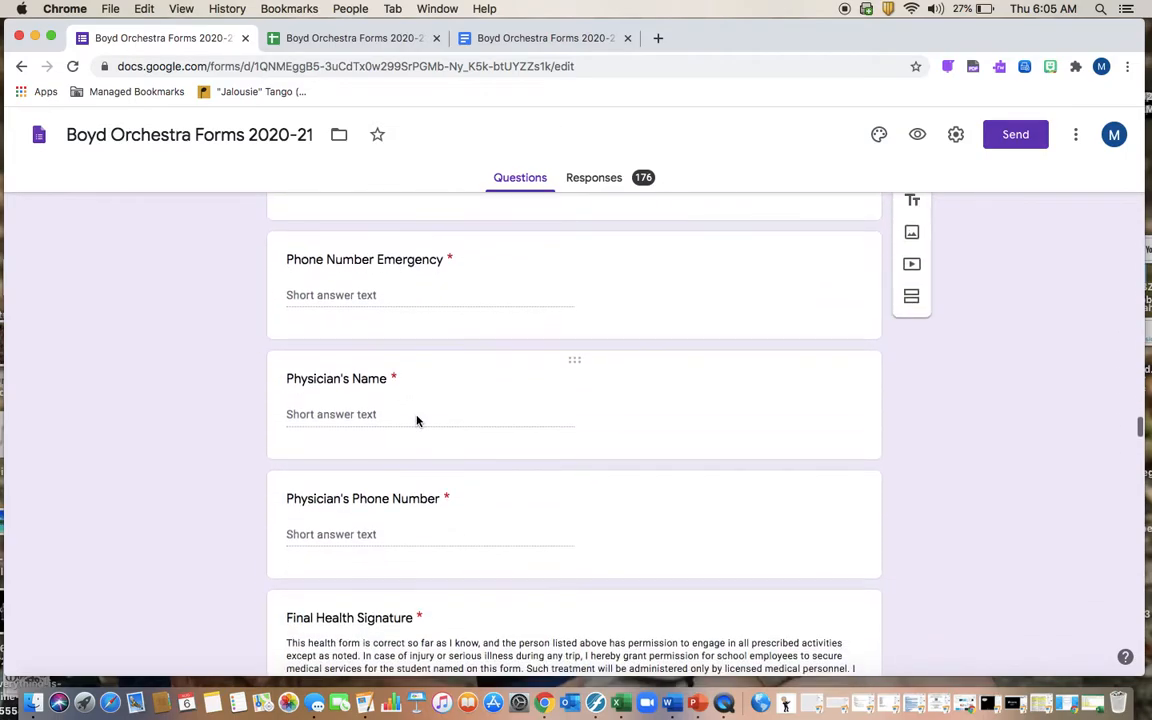
{"action": "scroll", "coordinate": [430, 396], "scroll_direction": "down", "scroll_amount": 11}
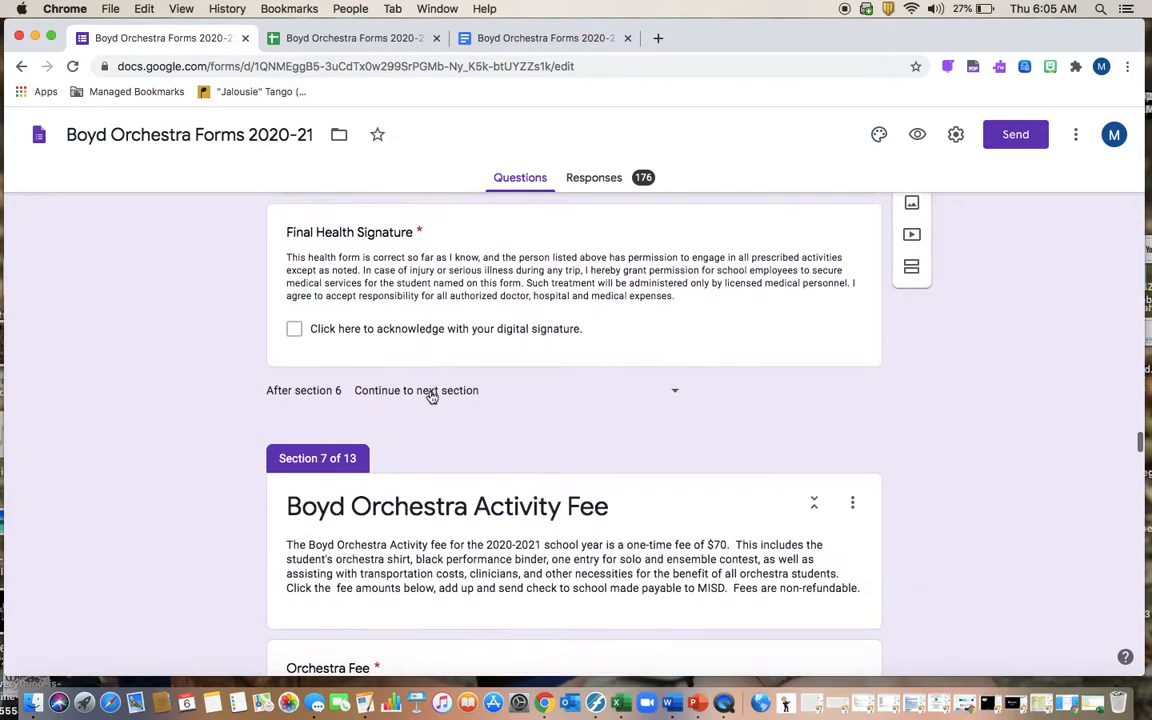
{"action": "scroll", "coordinate": [430, 391], "scroll_direction": "down", "scroll_amount": 5}
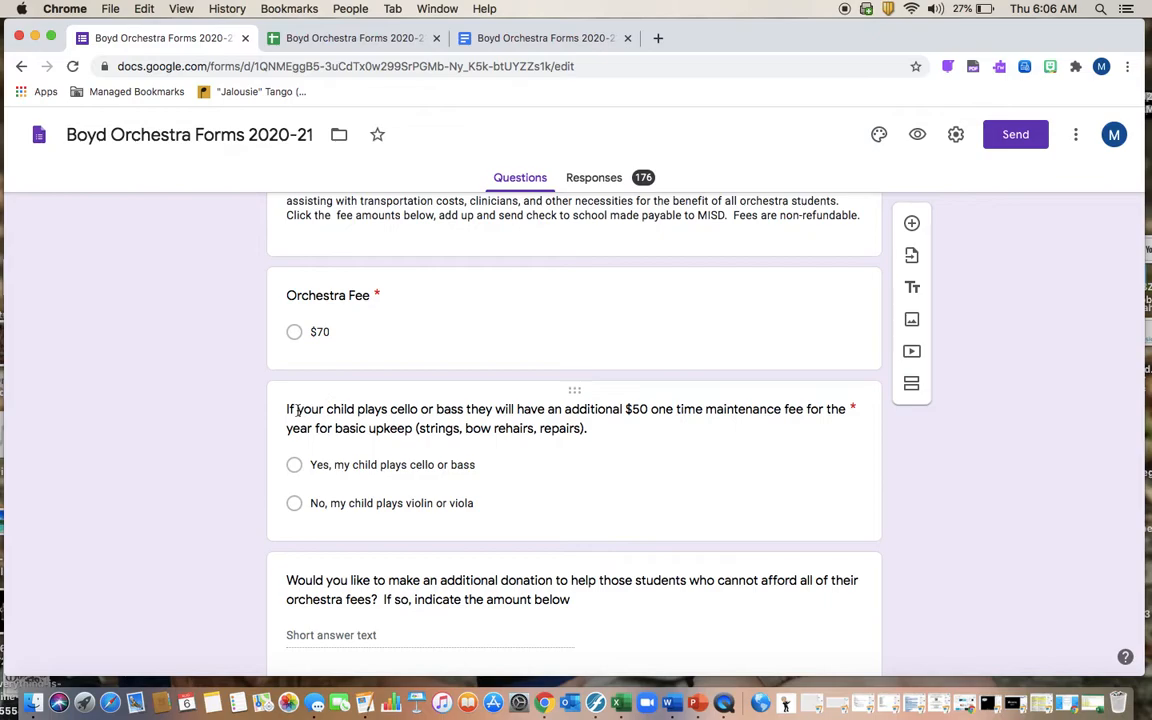
{"action": "scroll", "coordinate": [501, 336], "scroll_direction": "down", "scroll_amount": 2}
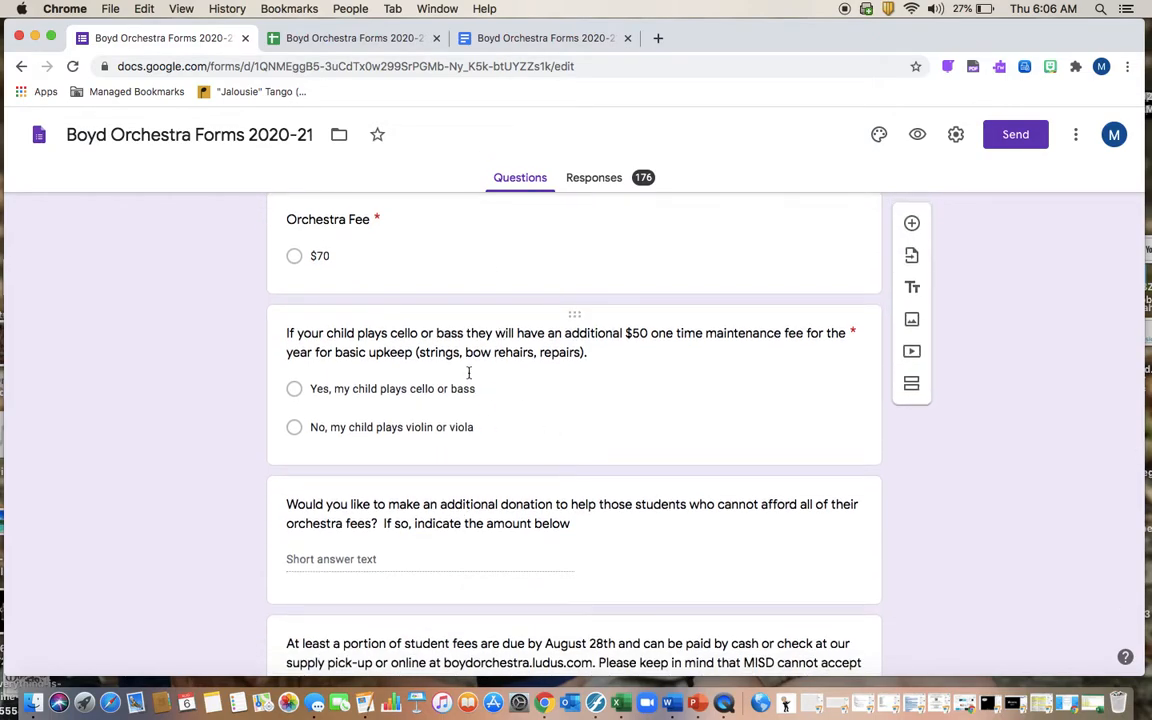
{"action": "scroll", "coordinate": [423, 368], "scroll_direction": "down", "scroll_amount": 3}
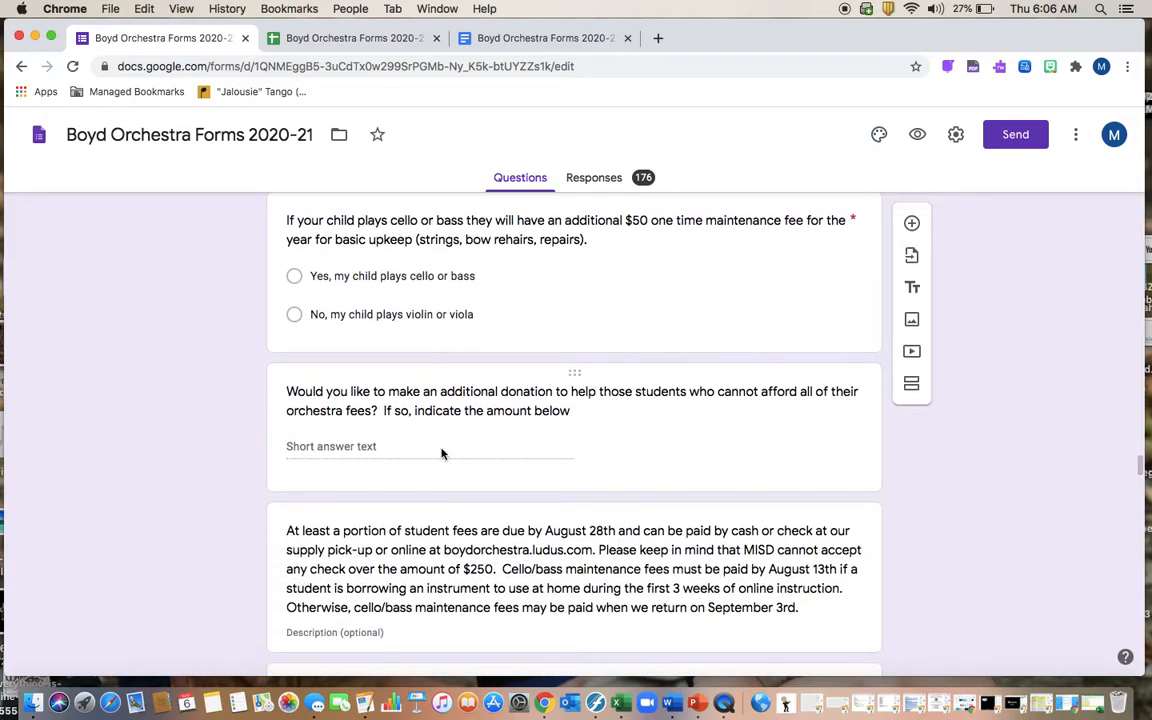
{"action": "scroll", "coordinate": [442, 452], "scroll_direction": "down", "scroll_amount": 3}
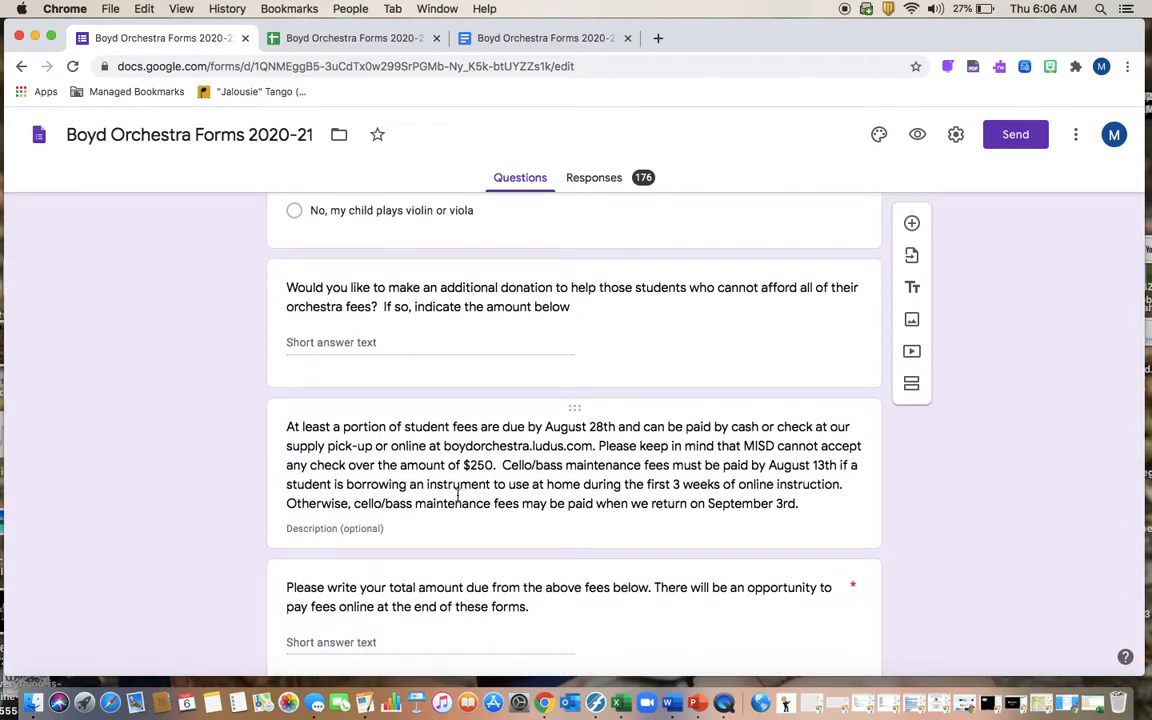
{"action": "scroll", "coordinate": [440, 452], "scroll_direction": "down", "scroll_amount": 3}
{"action": "scroll", "coordinate": [436, 457], "scroll_direction": "down", "scroll_amount": 5}
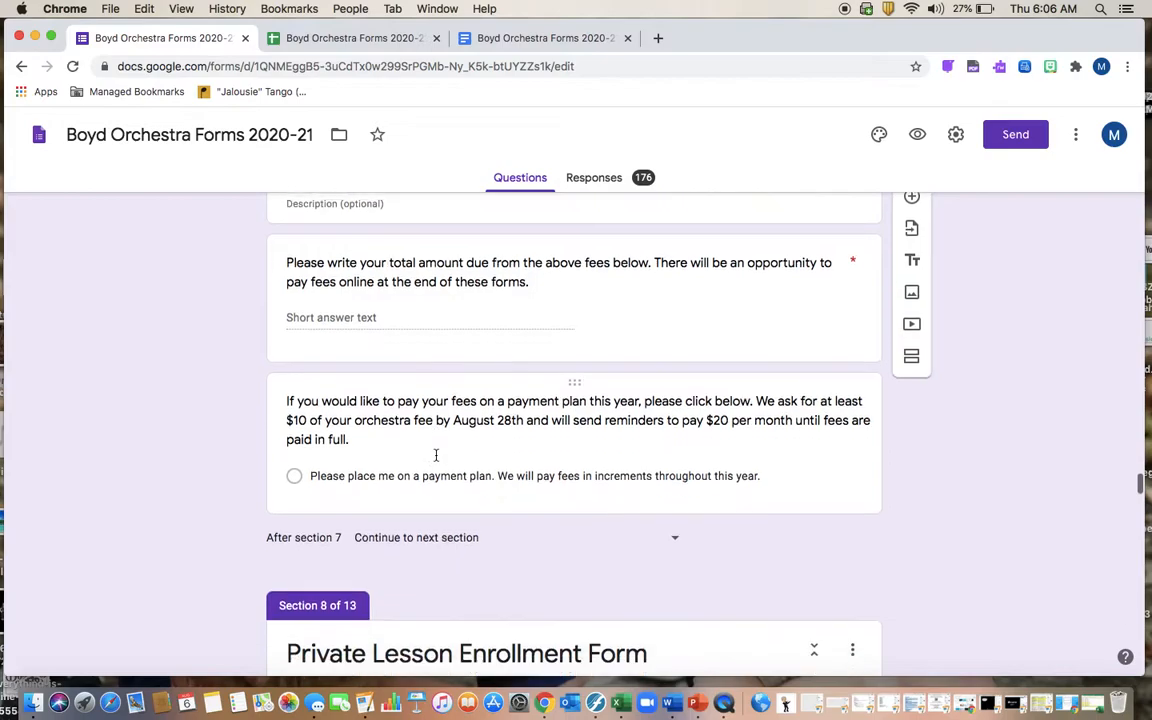
{"action": "scroll", "coordinate": [436, 457], "scroll_direction": "down", "scroll_amount": 3}
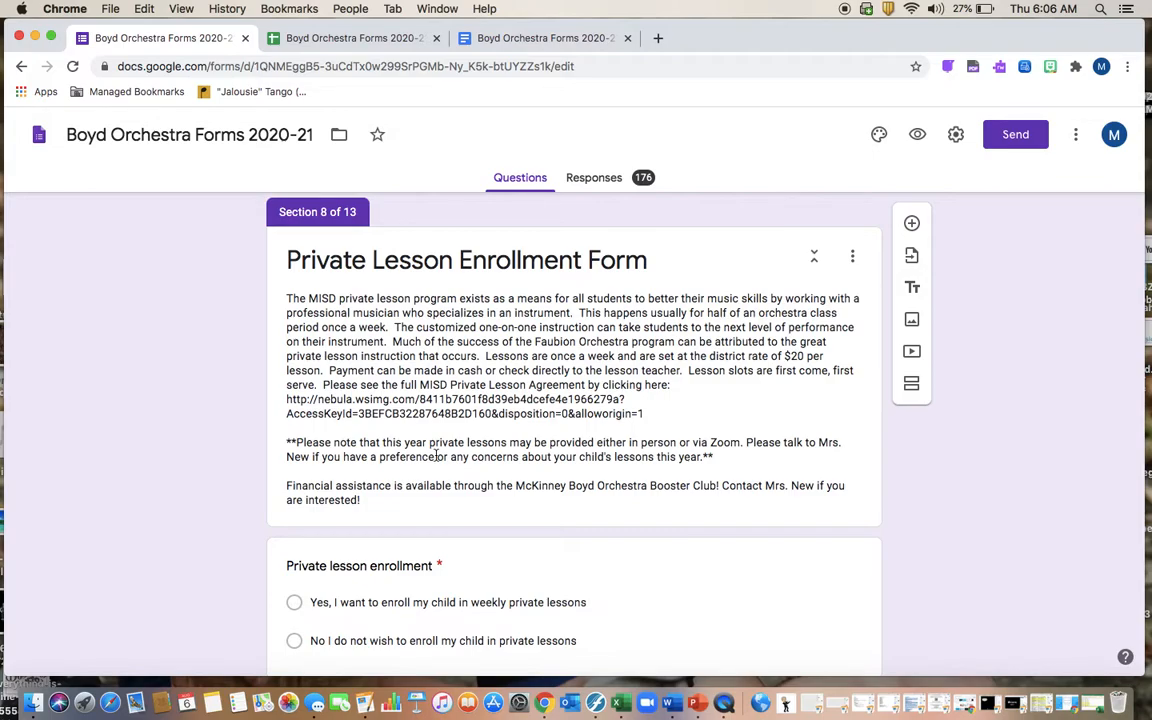
{"action": "scroll", "coordinate": [424, 408], "scroll_direction": "down", "scroll_amount": 5}
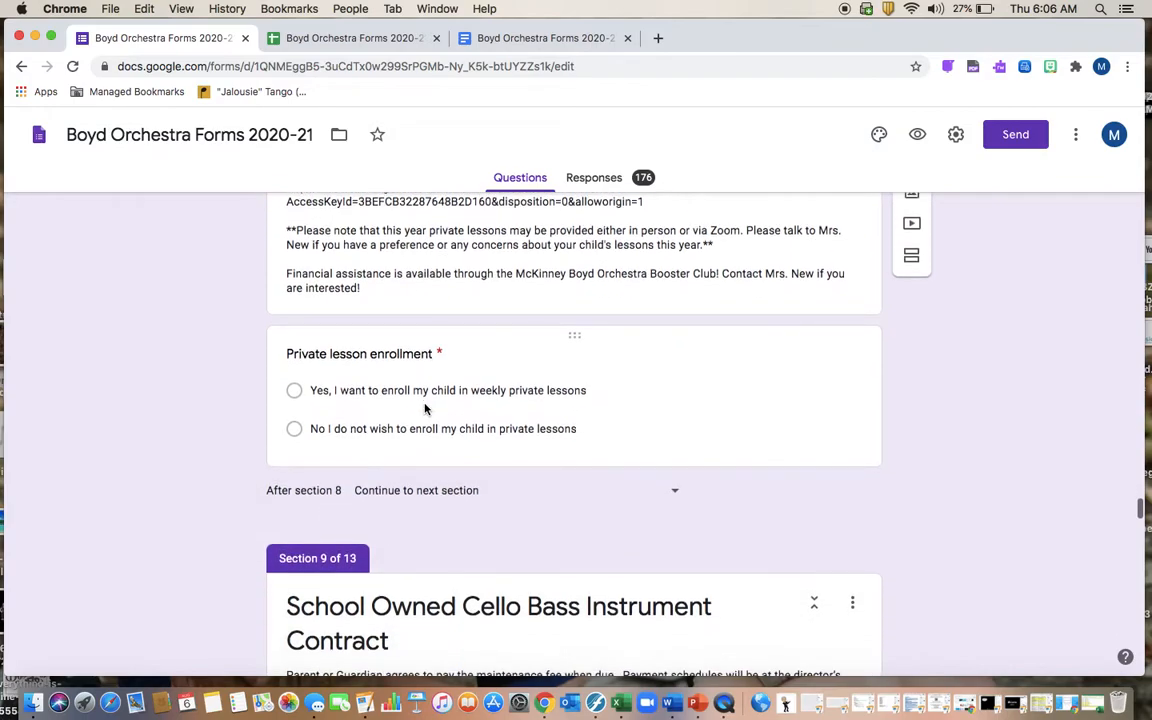
{"action": "scroll", "coordinate": [424, 408], "scroll_direction": "down", "scroll_amount": 2}
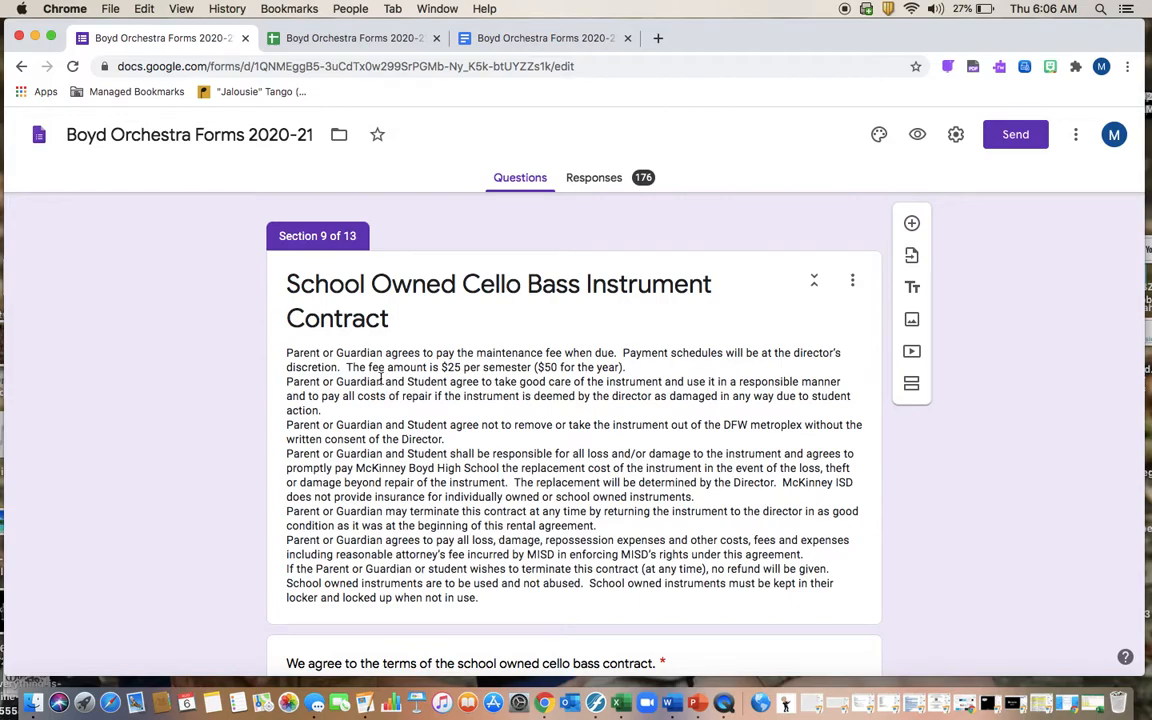
{"action": "scroll", "coordinate": [590, 503], "scroll_direction": "down", "scroll_amount": 2}
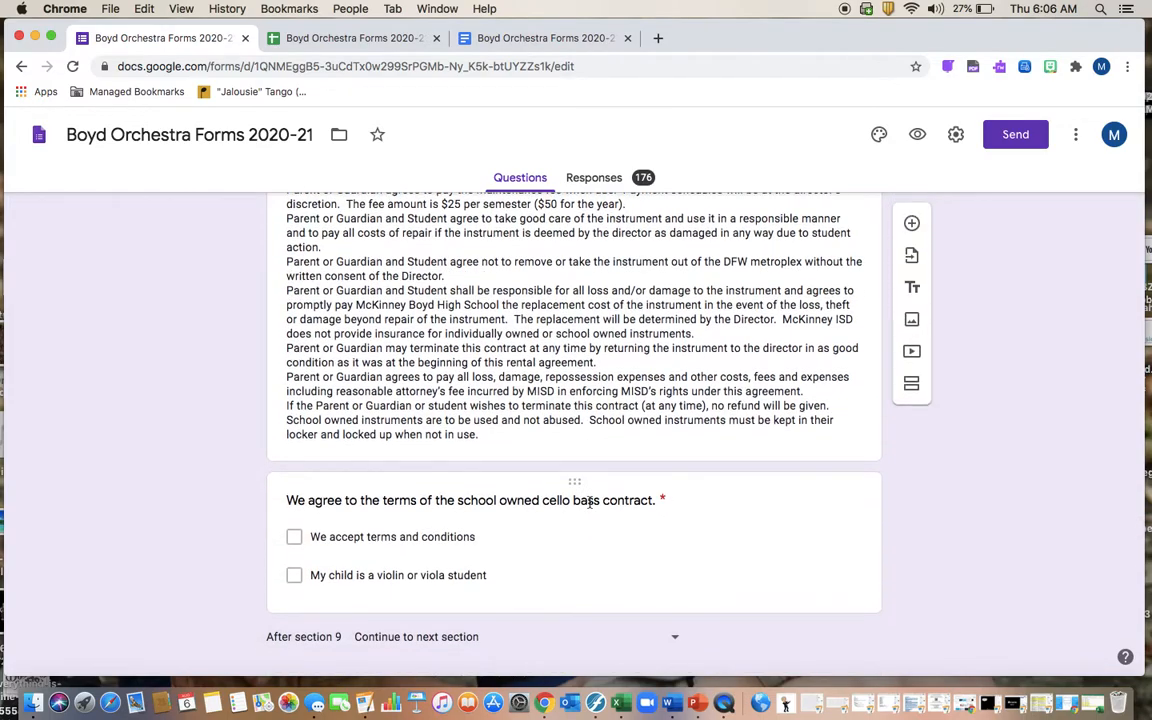
{"action": "scroll", "coordinate": [590, 503], "scroll_direction": "down", "scroll_amount": 3}
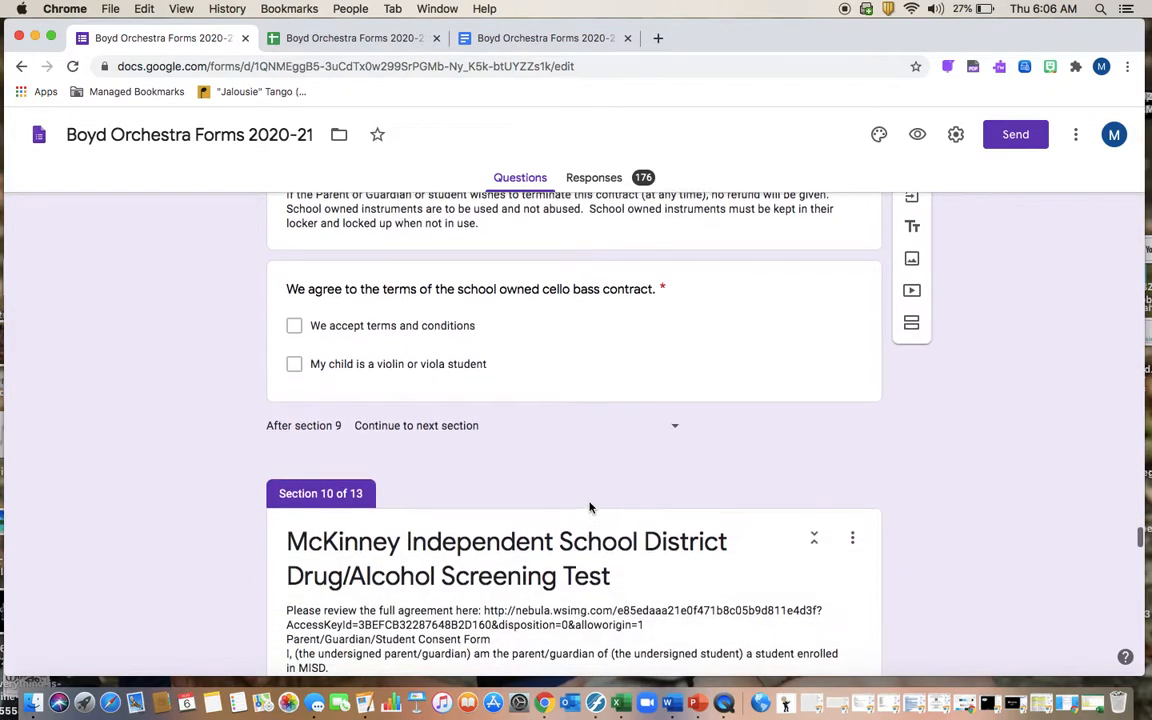
{"action": "scroll", "coordinate": [590, 503], "scroll_direction": "down", "scroll_amount": 2}
{"action": "scroll", "coordinate": [590, 503], "scroll_direction": "down", "scroll_amount": 3}
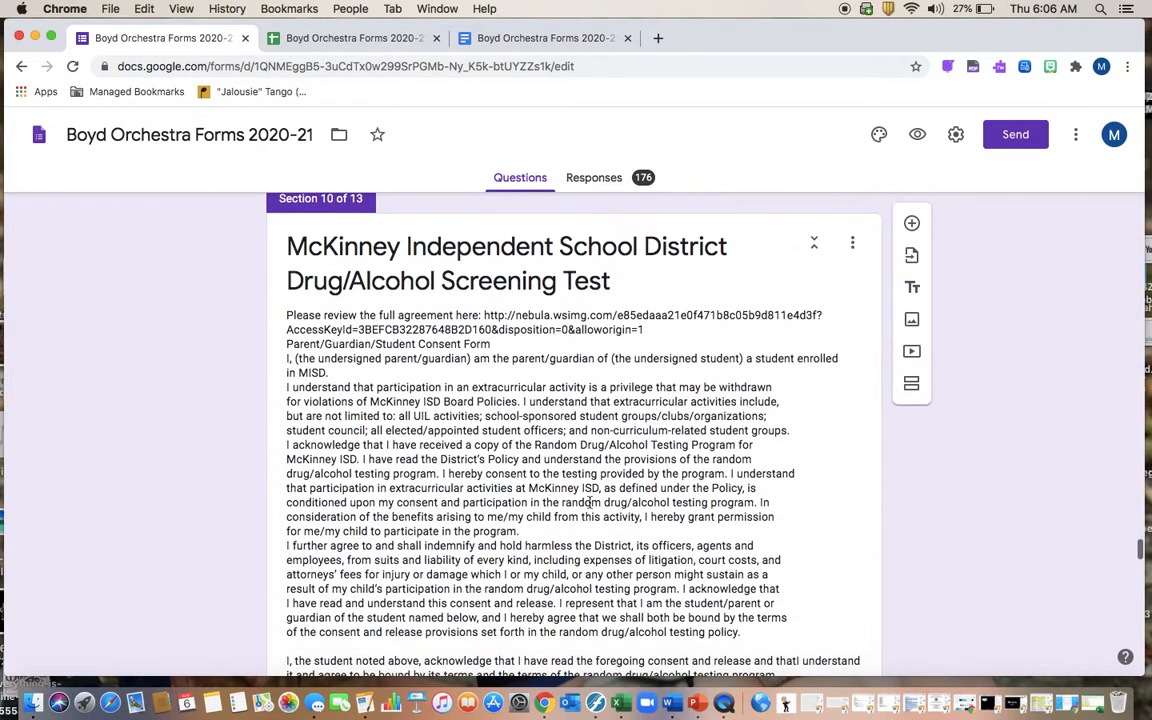
{"action": "scroll", "coordinate": [590, 505], "scroll_direction": "down", "scroll_amount": 2}
{"action": "scroll", "coordinate": [590, 507], "scroll_direction": "down", "scroll_amount": 3}
{"action": "scroll", "coordinate": [589, 470], "scroll_direction": "up", "scroll_amount": 3}
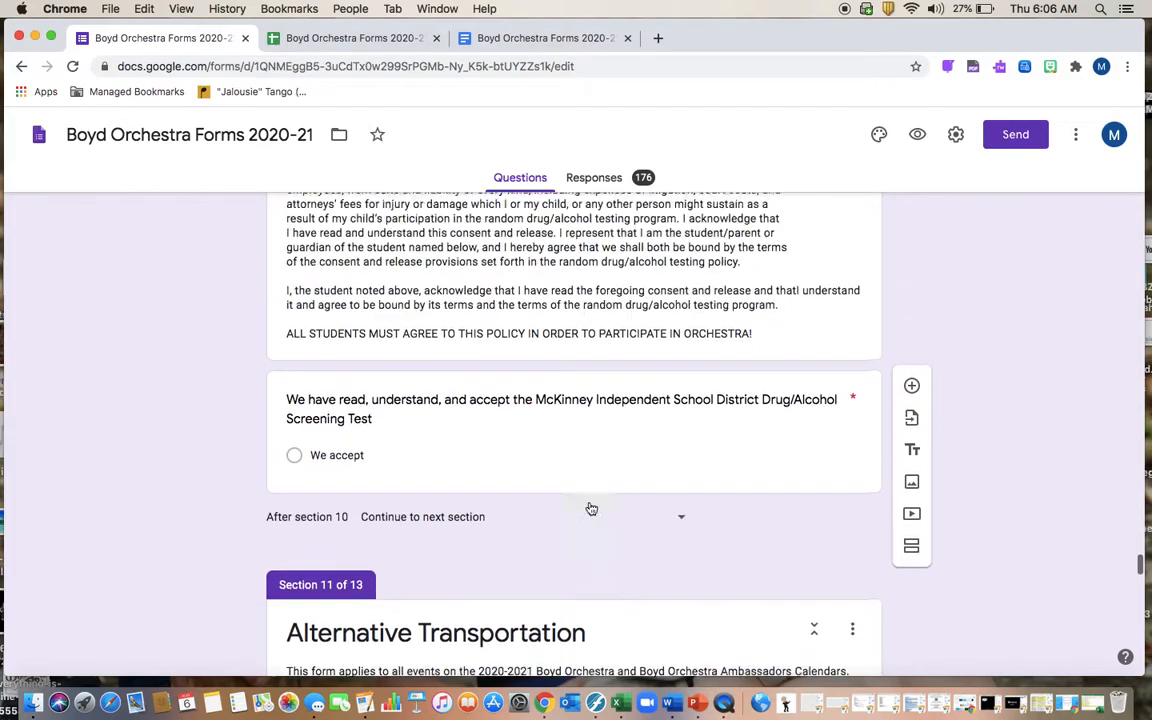
{"action": "scroll", "coordinate": [347, 327], "scroll_direction": "up", "scroll_amount": 3}
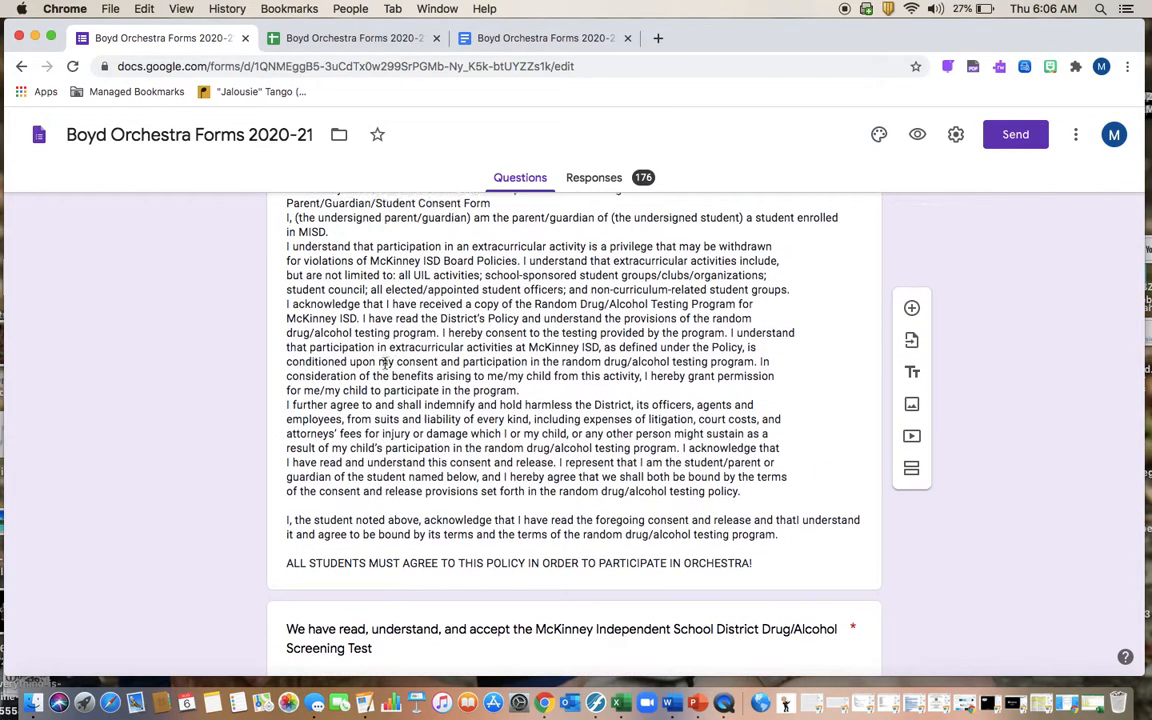
{"action": "scroll", "coordinate": [387, 360], "scroll_direction": "up", "scroll_amount": 1}
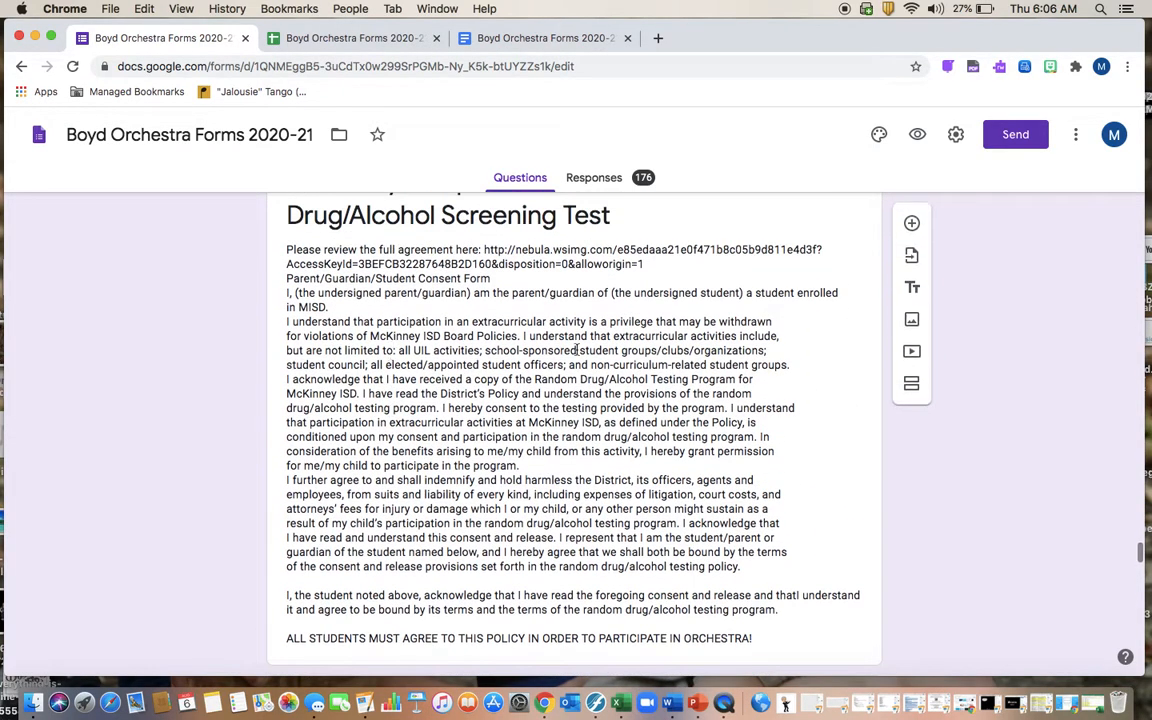
{"action": "scroll", "coordinate": [575, 254], "scroll_direction": "down", "scroll_amount": 10}
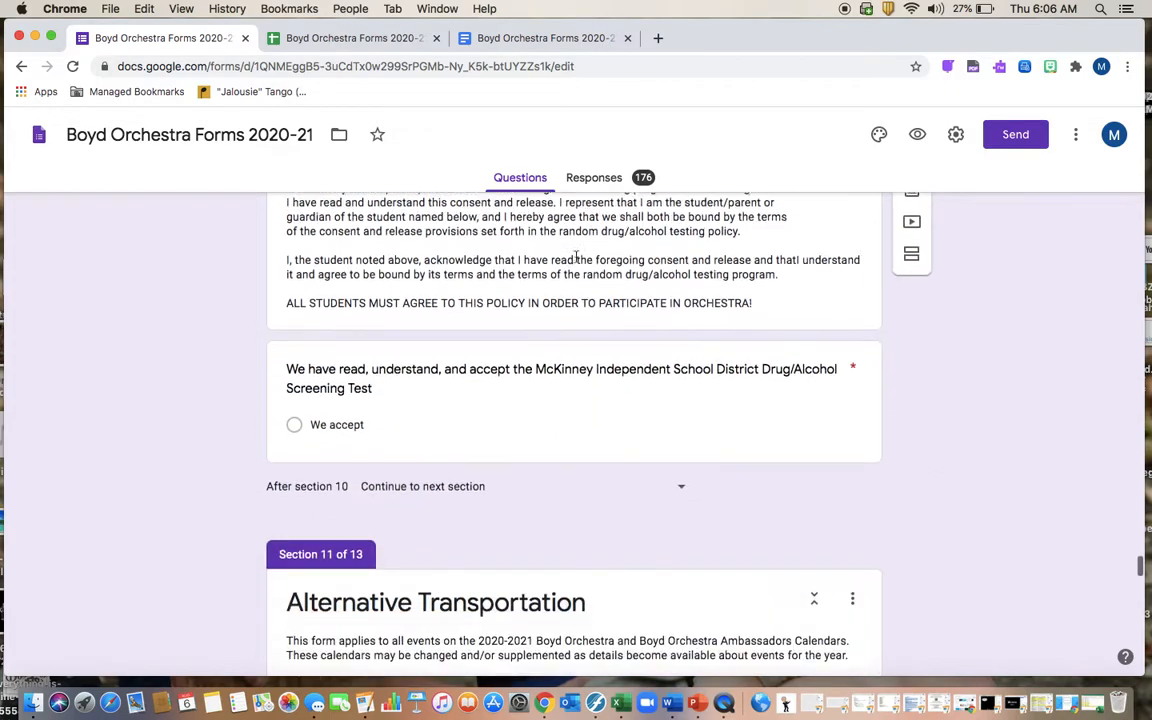
{"action": "scroll", "coordinate": [575, 262], "scroll_direction": "down", "scroll_amount": 20}
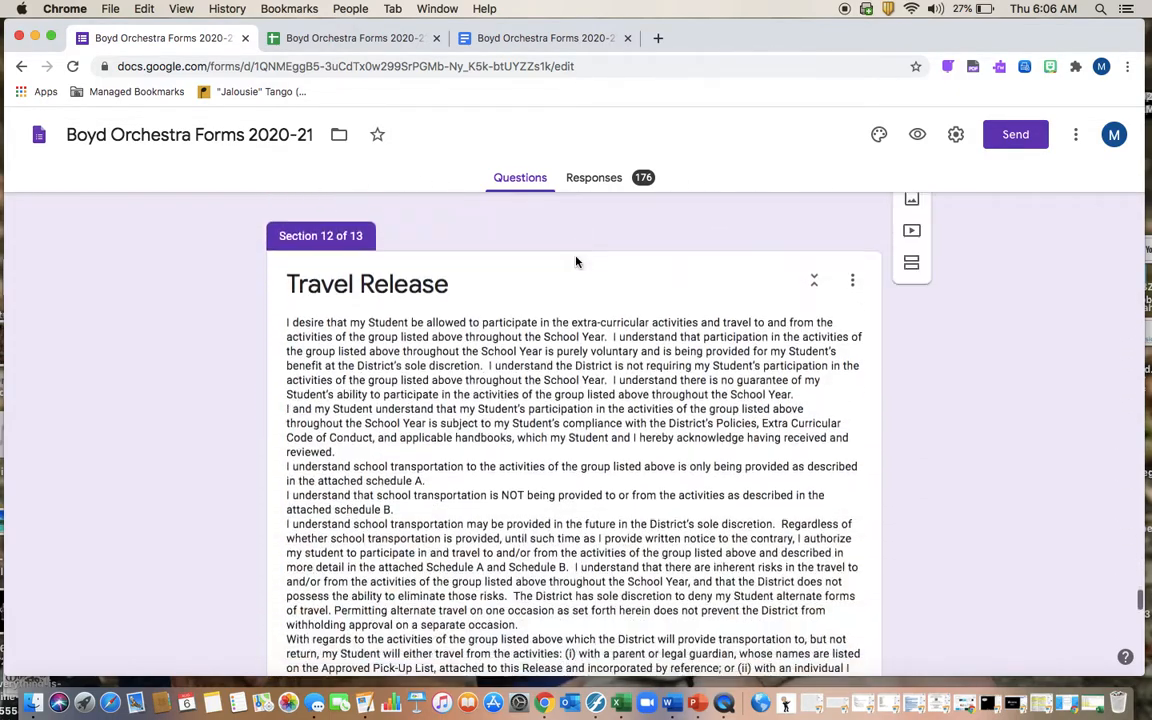
{"action": "scroll", "coordinate": [576, 257], "scroll_direction": "down", "scroll_amount": 20}
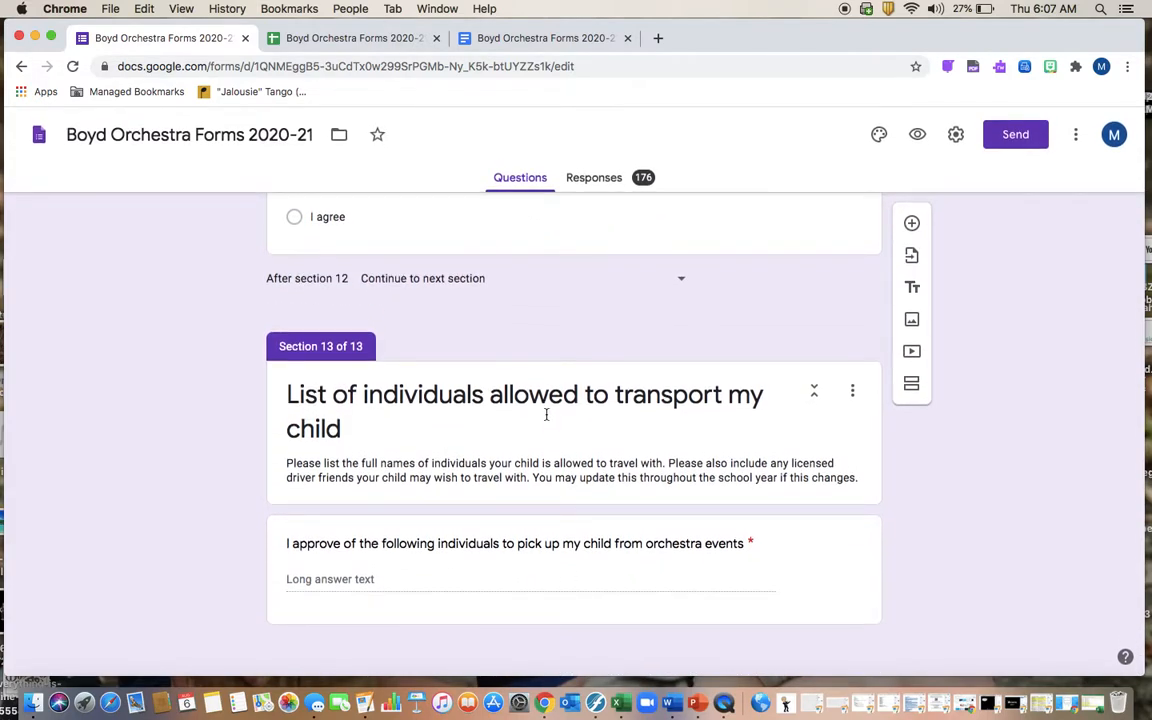
Step: Open the form's responses summary and the linked Boyd Orchestra Forms 2020-21 (Responses) spreadsheet
{"action": "left_click", "coordinate": [605, 182]}
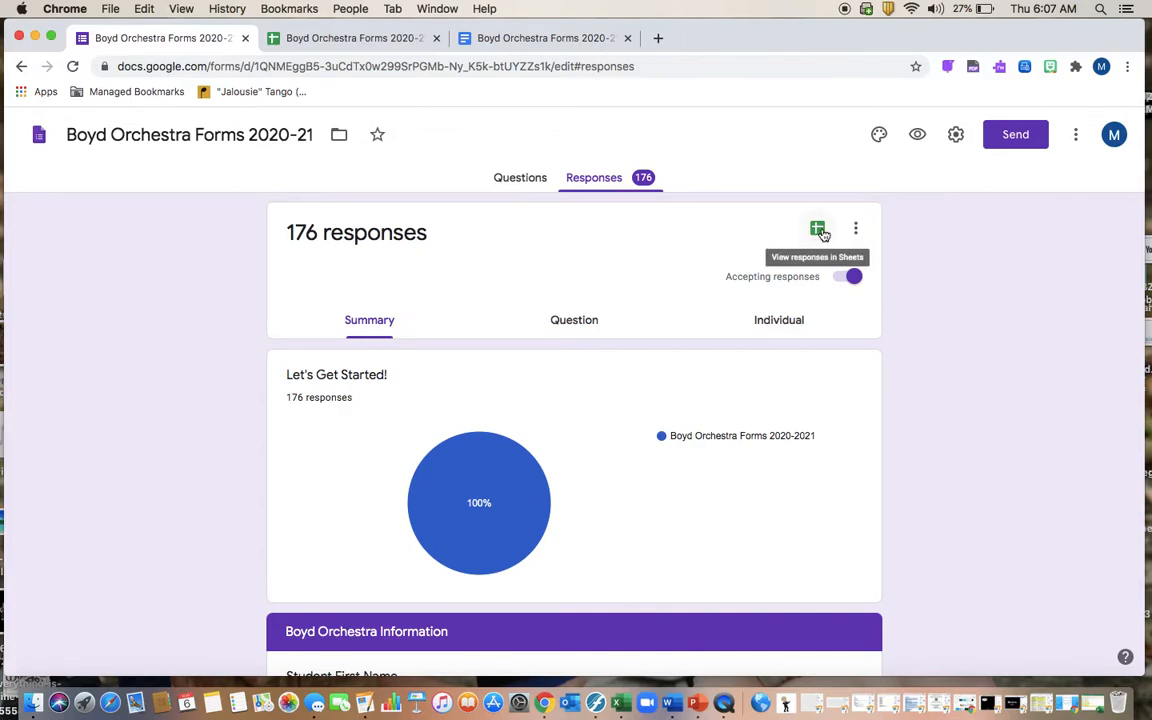
{"action": "left_click", "coordinate": [376, 40]}
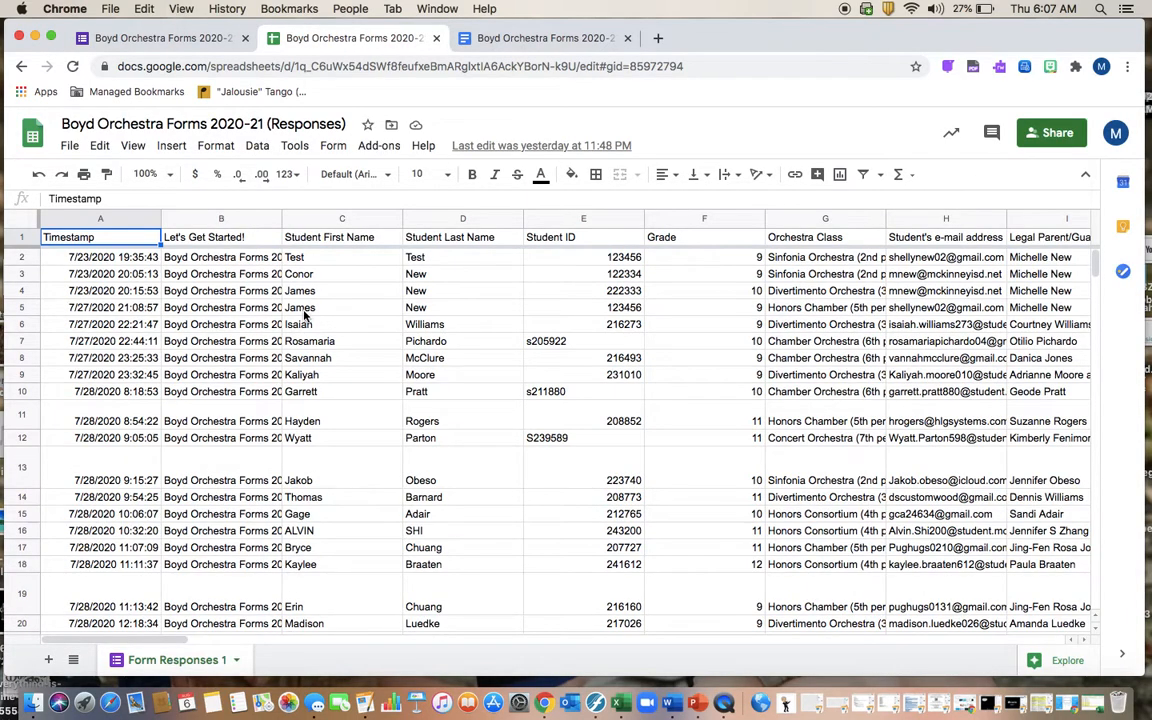
{"action": "left_click", "coordinate": [170, 38]}
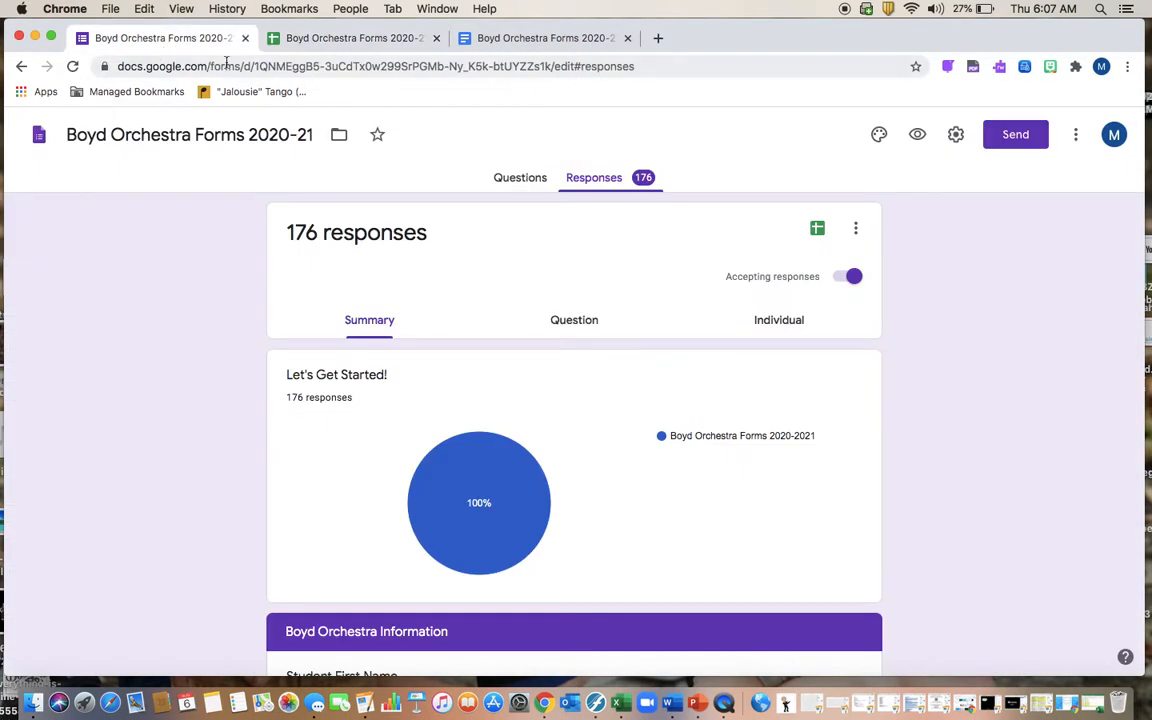
{"action": "left_click", "coordinate": [330, 39]}
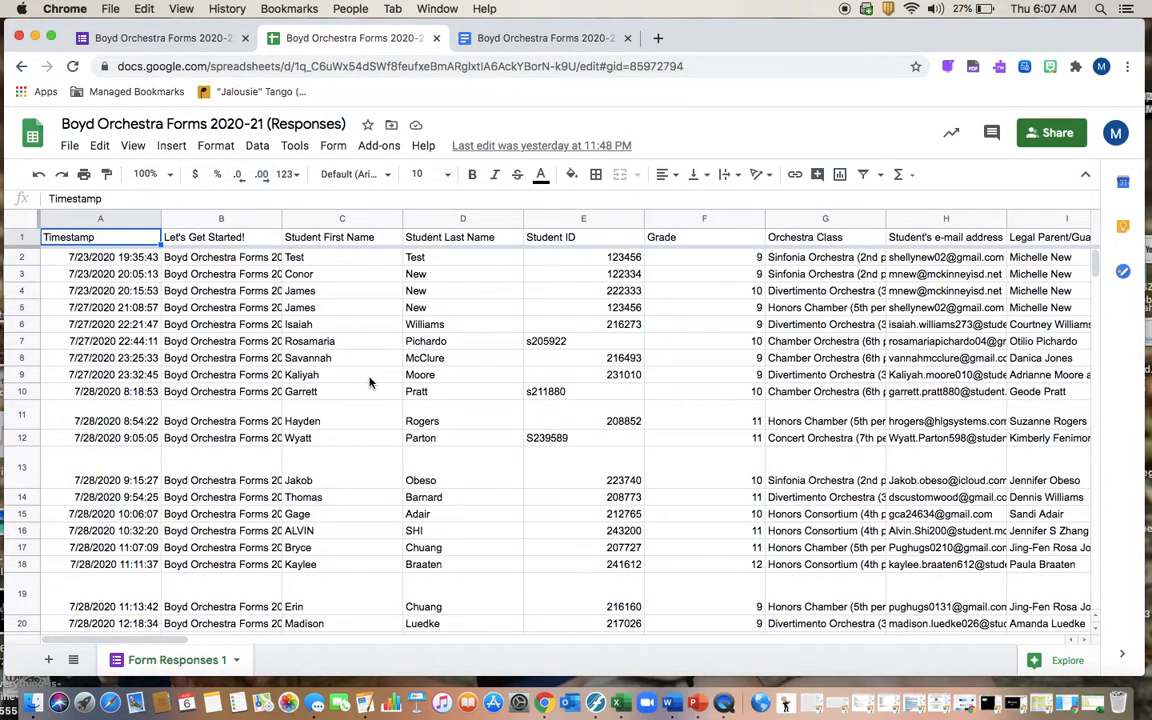
Step: Shrink the browser window and scroll across the response columns
{"action": "left_click_drag", "start_coordinate": [1142, 671], "coordinate": [1118, 352]}
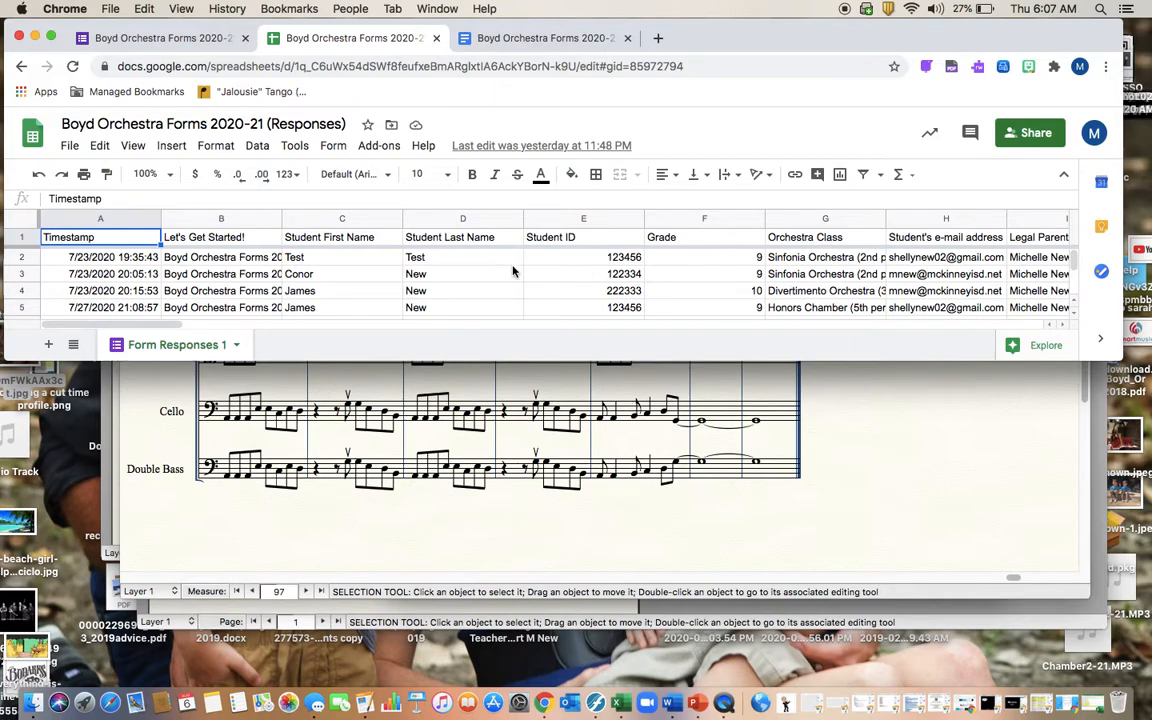
{"action": "scroll", "coordinate": [513, 270], "scroll_direction": "right", "scroll_amount": 10}
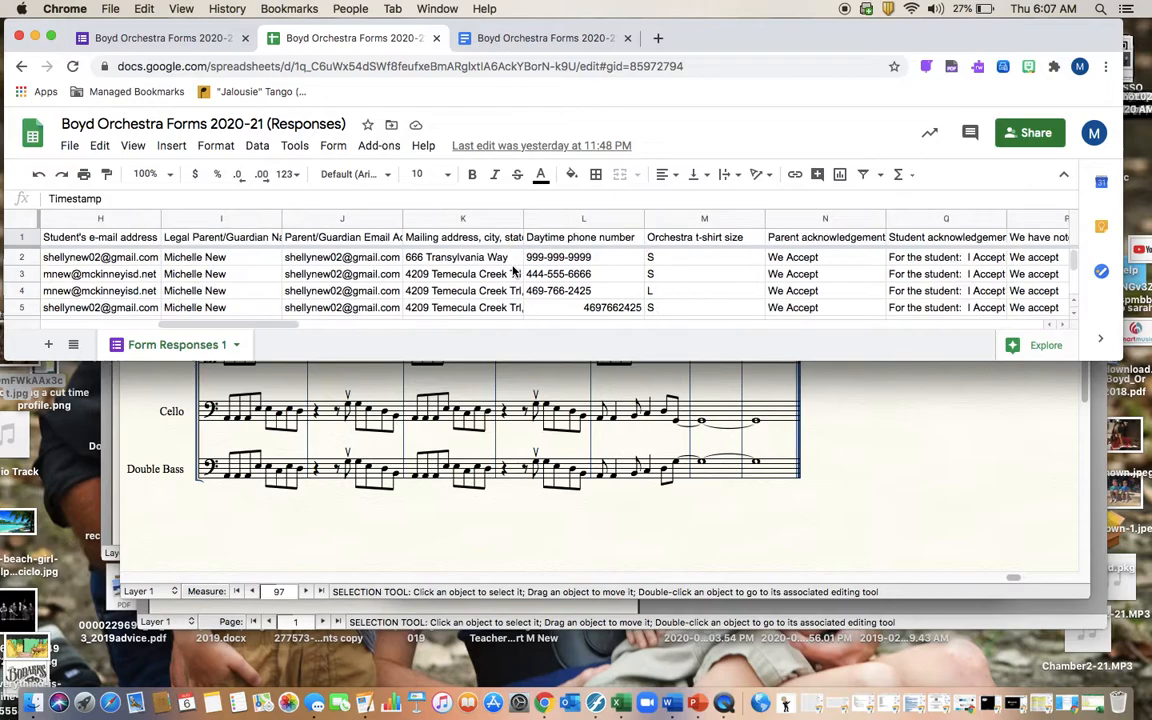
{"action": "scroll", "coordinate": [513, 270], "scroll_direction": "right", "scroll_amount": 10}
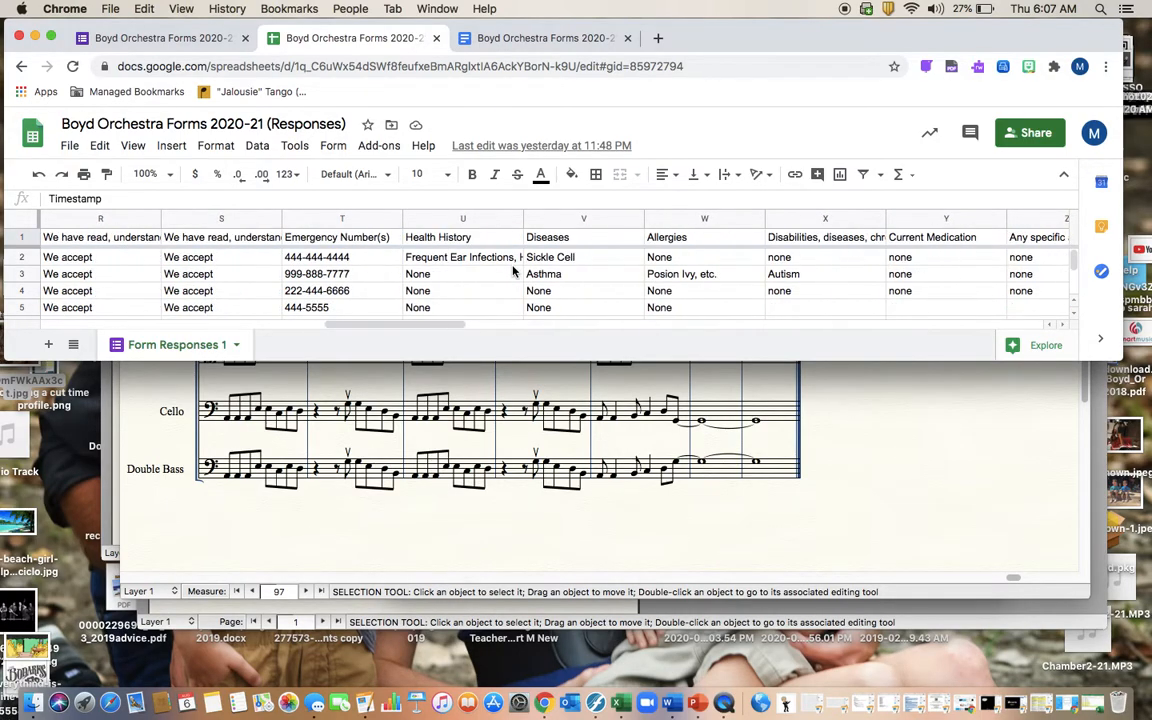
{"action": "scroll", "coordinate": [513, 270], "scroll_direction": "left", "scroll_amount": 15}
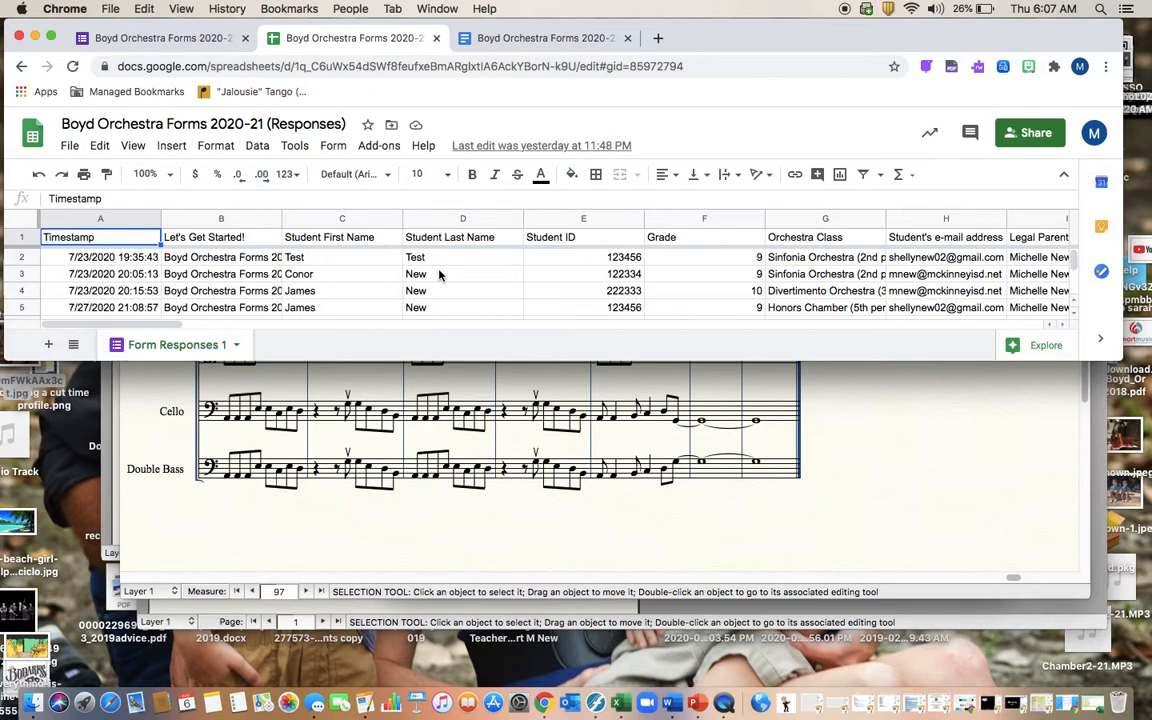
Step: Launch AutoCrat from the Add-ons menu and enlarge the window slightly to see its jobs
{"action": "left_click", "coordinate": [379, 150]}
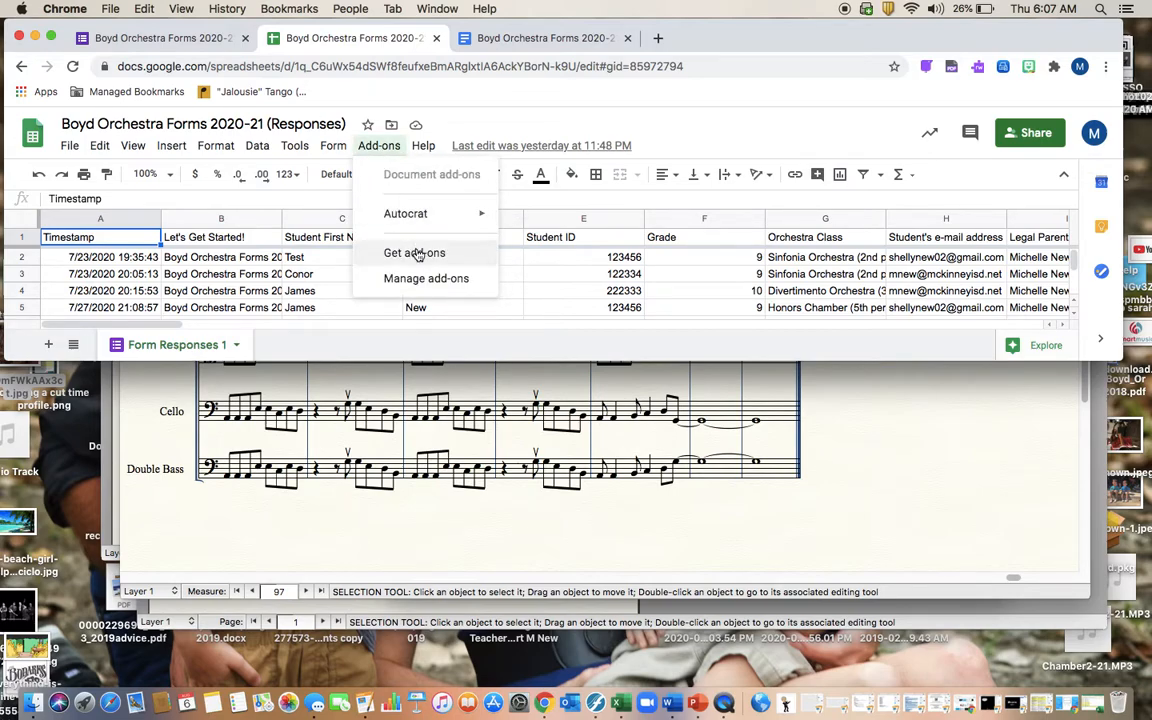
{"action": "mouse_move", "coordinate": [412, 224]}
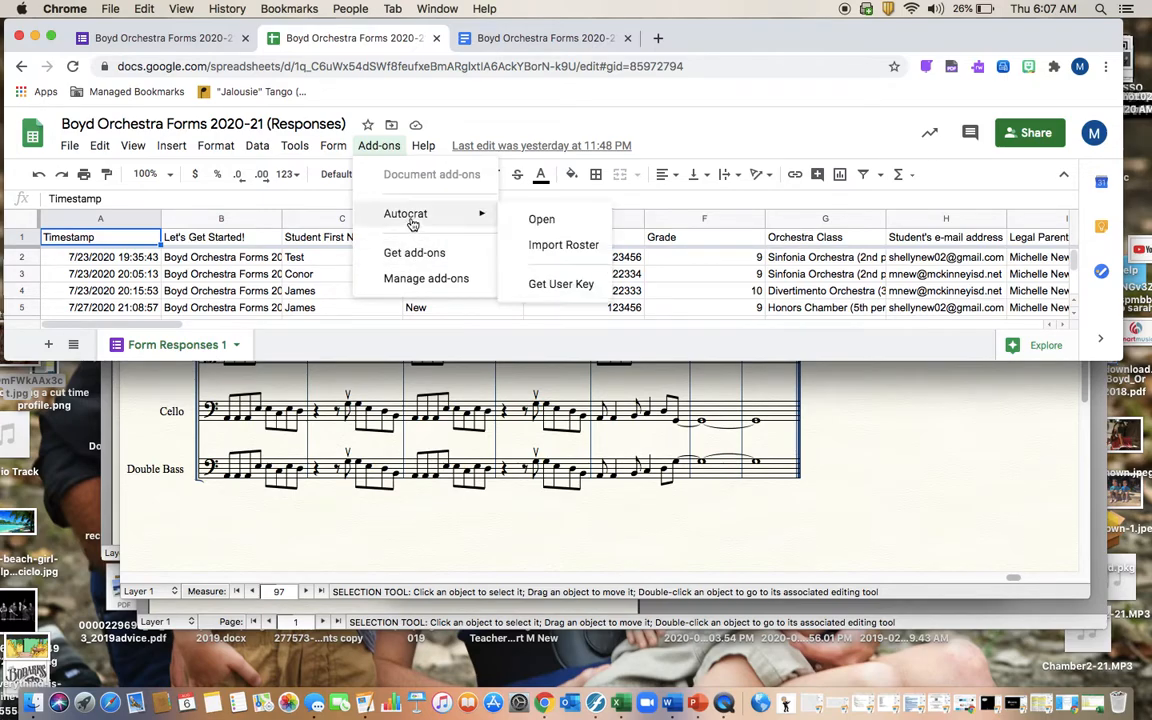
{"action": "left_click", "coordinate": [533, 220]}
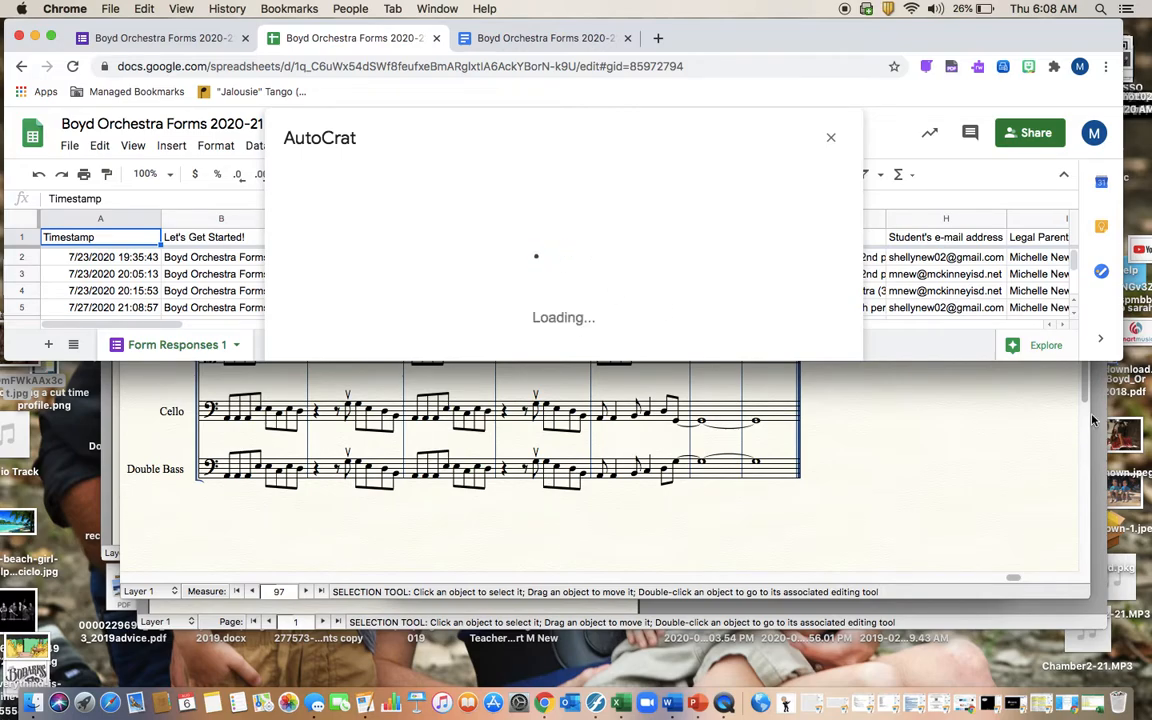
{"action": "left_click_drag", "start_coordinate": [1122, 360], "coordinate": [1129, 404]}
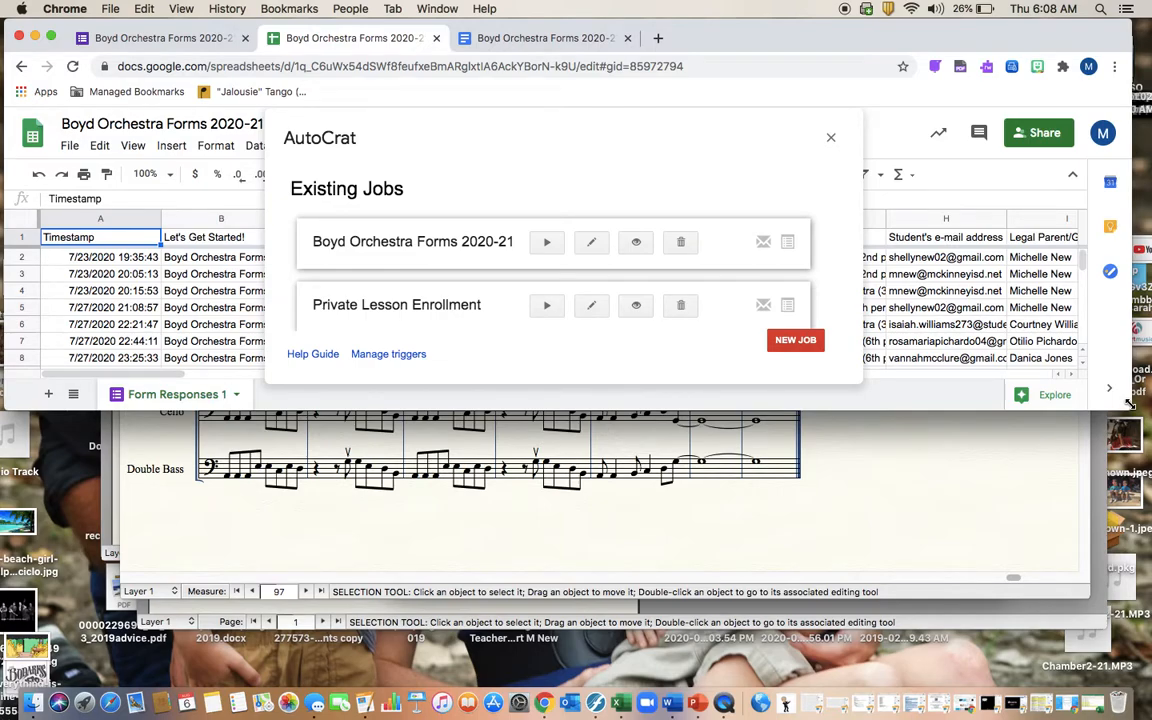
Step: Edit the Boyd Orchestra Forms 2020-21 job and move past its Name step to Choose template
{"action": "left_click", "coordinate": [589, 246]}
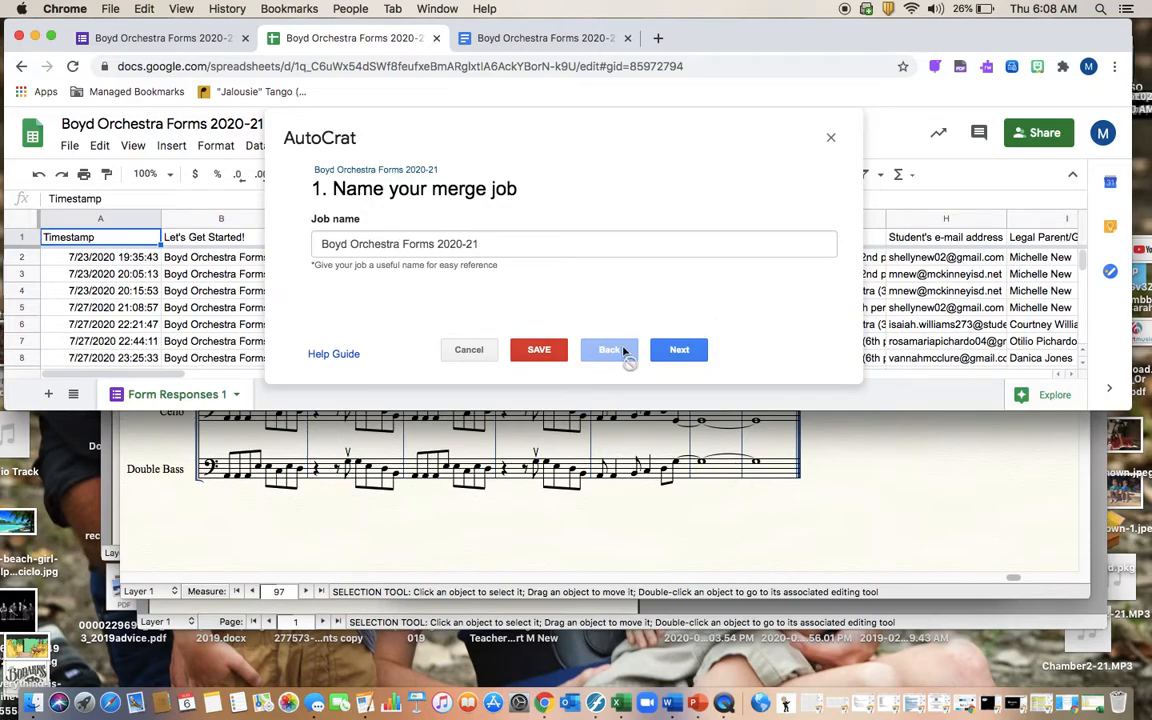
{"action": "left_click", "coordinate": [671, 359]}
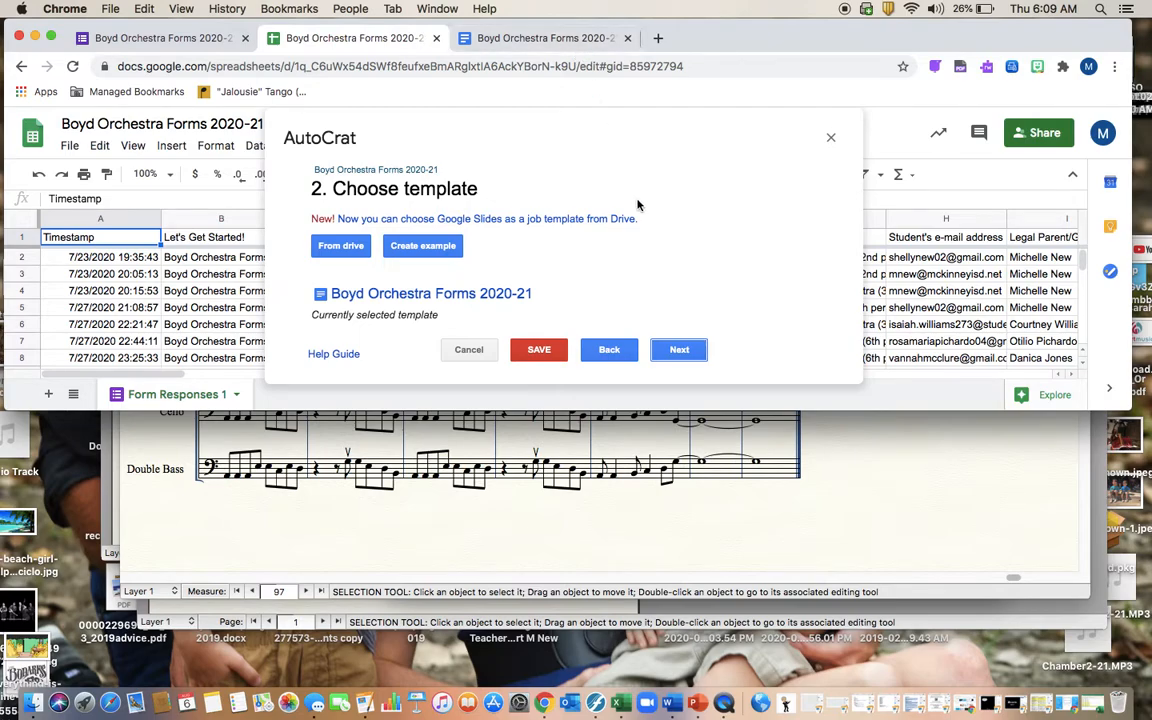
{"action": "left_click", "coordinate": [686, 349]}
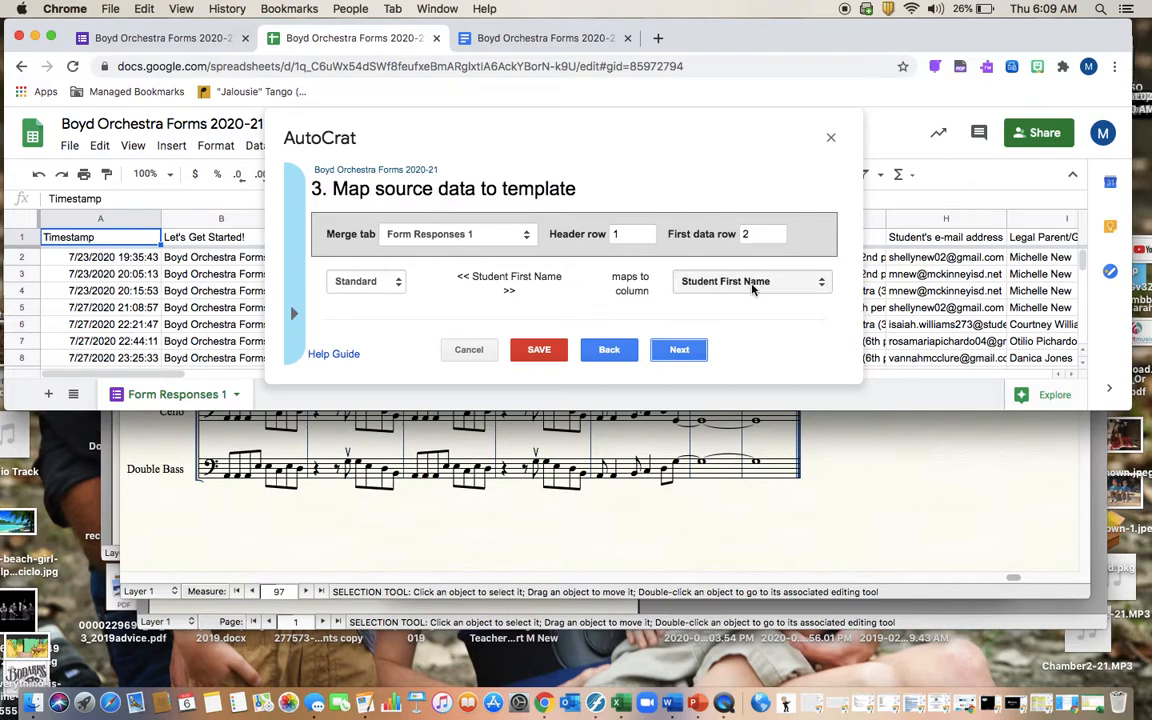
{"action": "scroll", "coordinate": [738, 282], "scroll_direction": "down", "scroll_amount": 2}
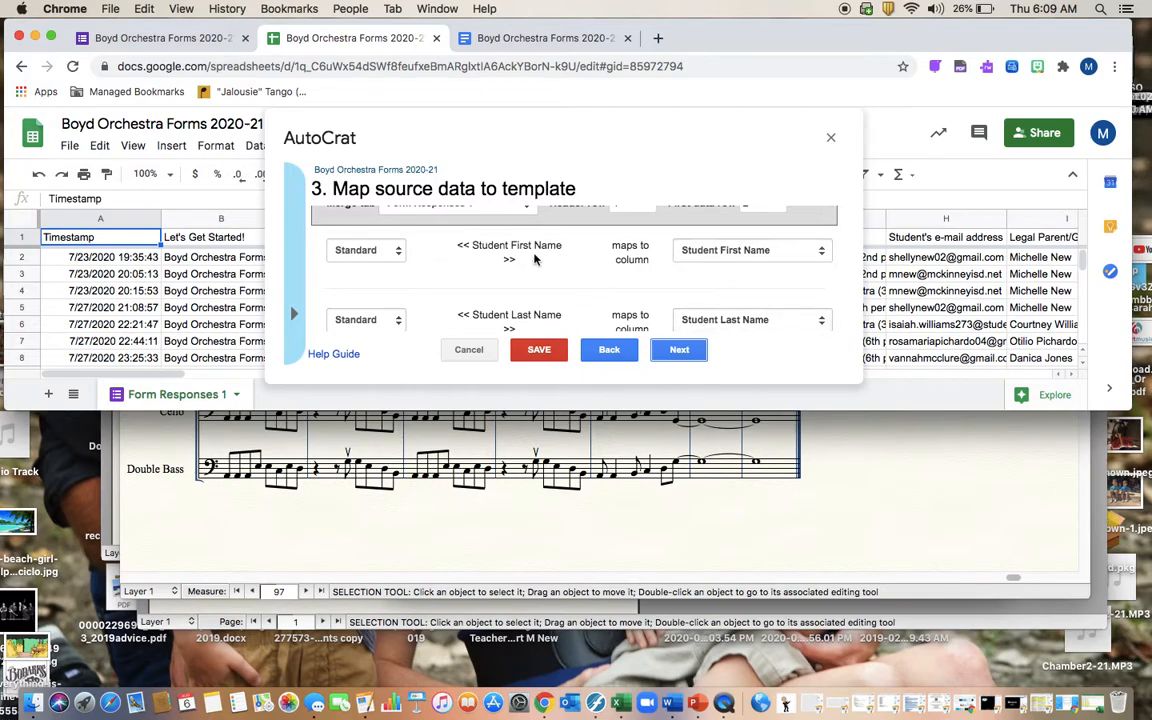
{"action": "scroll", "coordinate": [798, 305], "scroll_direction": "down", "scroll_amount": 2}
{"action": "scroll", "coordinate": [760, 300], "scroll_direction": "down", "scroll_amount": 5}
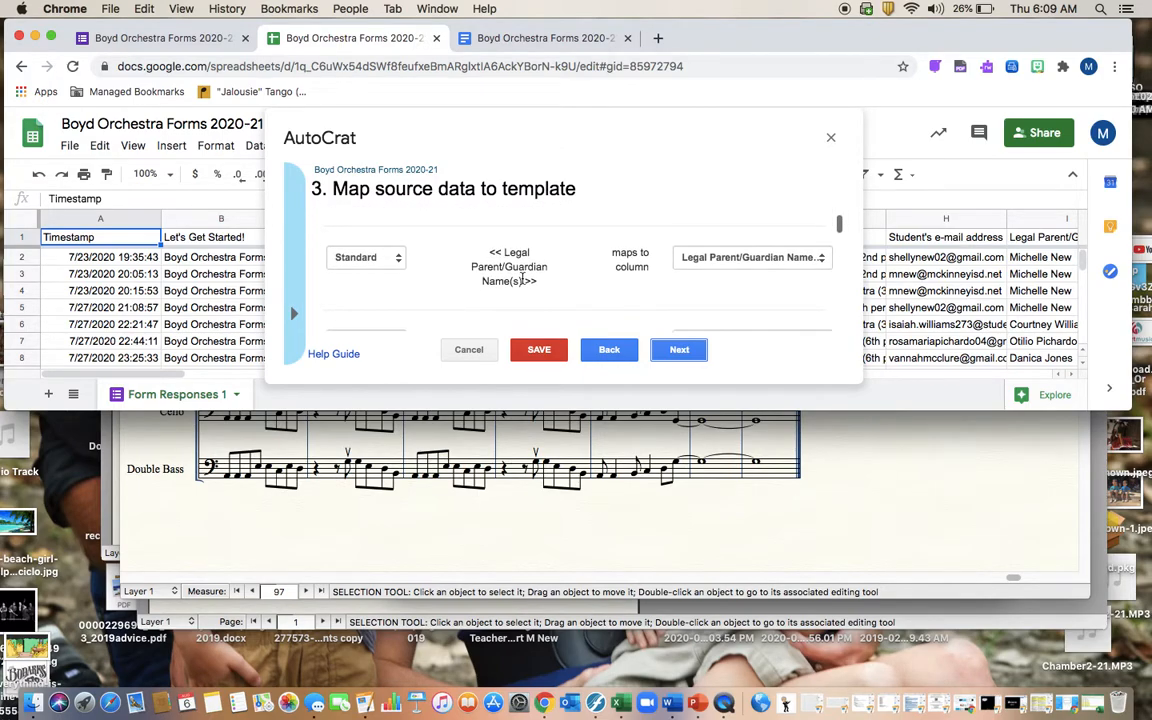
{"action": "scroll", "coordinate": [553, 296], "scroll_direction": "down", "scroll_amount": 3}
{"action": "scroll", "coordinate": [517, 268], "scroll_direction": "up", "scroll_amount": 2}
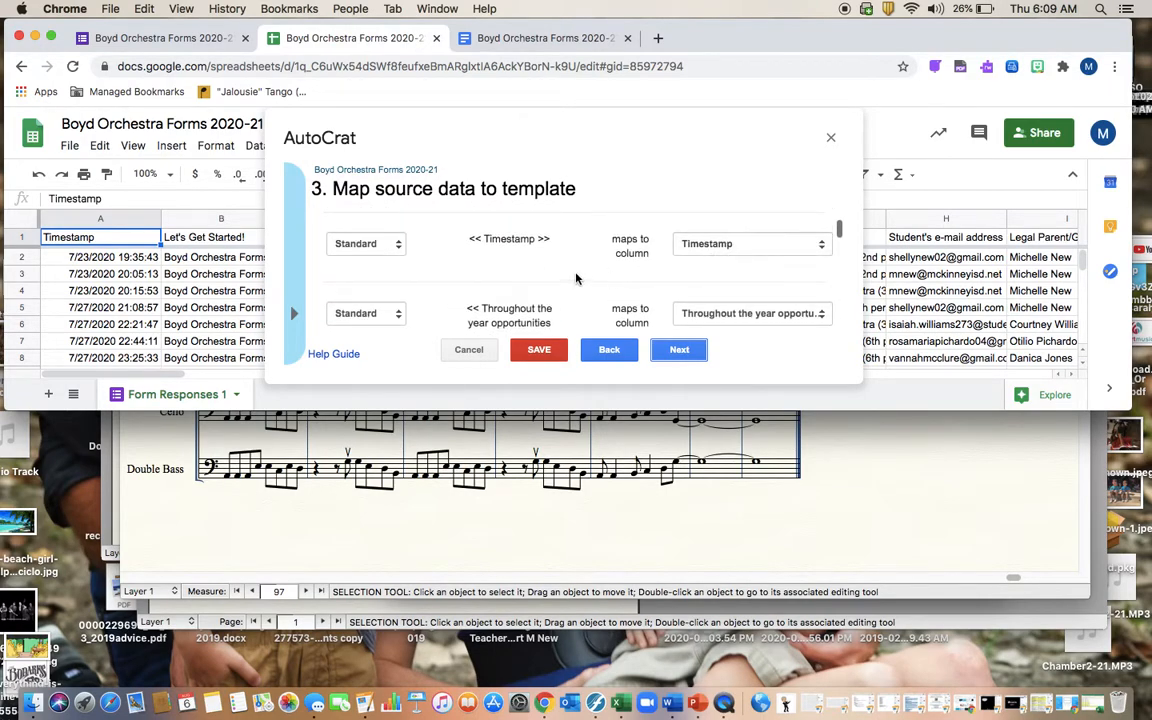
{"action": "scroll", "coordinate": [576, 276], "scroll_direction": "down", "scroll_amount": 2}
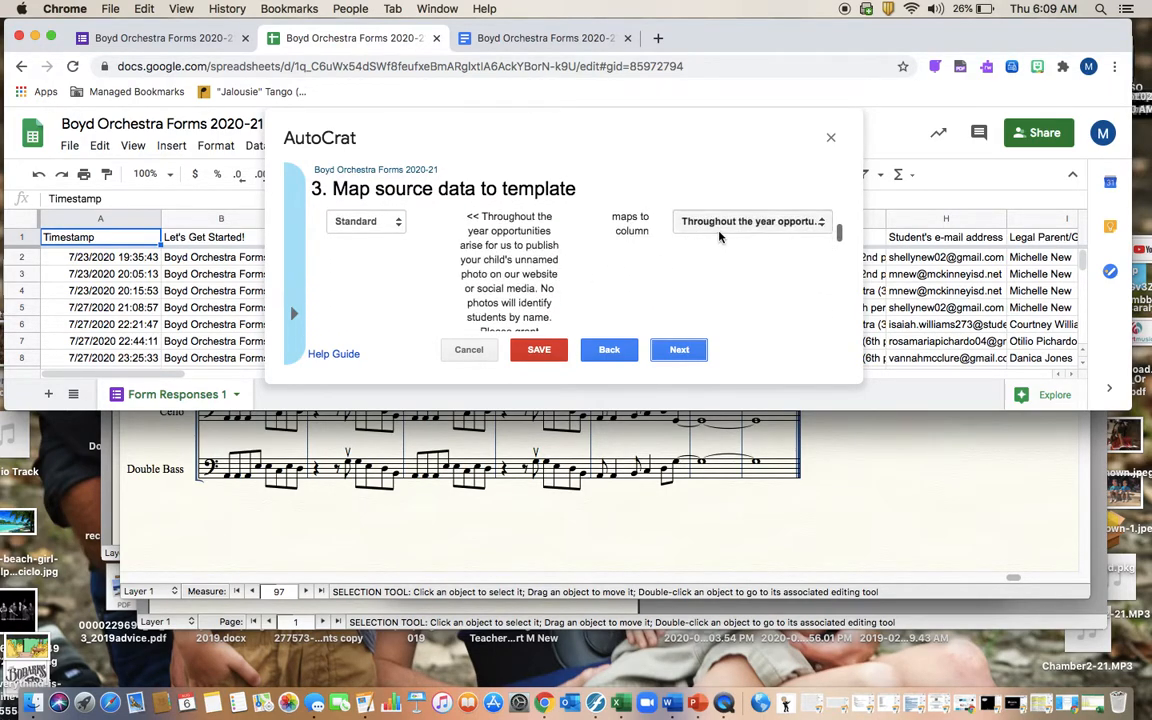
{"action": "scroll", "coordinate": [668, 266], "scroll_direction": "down", "scroll_amount": 3}
{"action": "scroll", "coordinate": [670, 265], "scroll_direction": "down", "scroll_amount": 5}
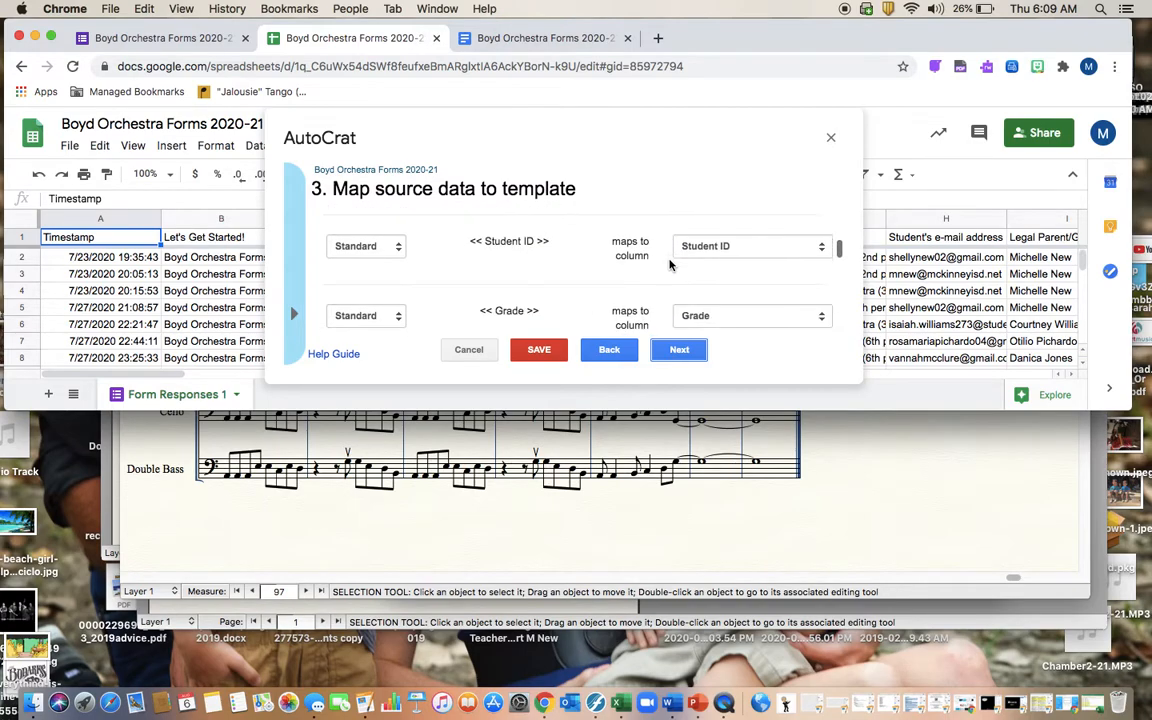
{"action": "scroll", "coordinate": [670, 265], "scroll_direction": "up", "scroll_amount": 4}
{"action": "scroll", "coordinate": [670, 265], "scroll_direction": "down", "scroll_amount": 5}
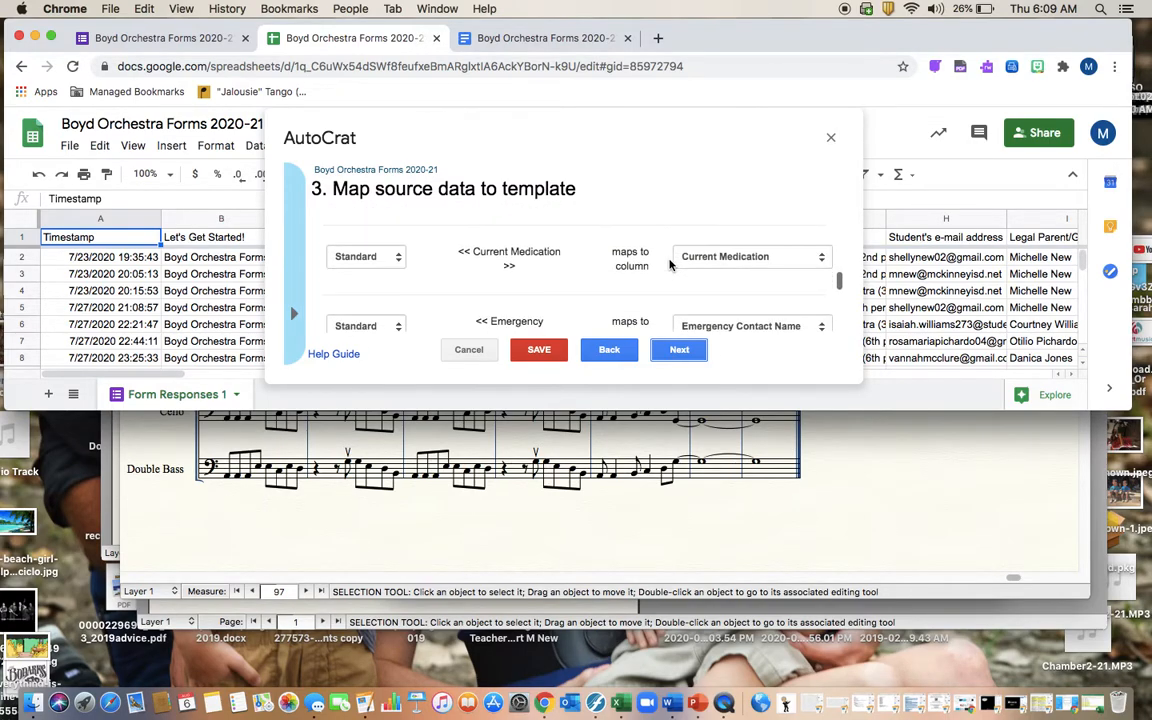
{"action": "scroll", "coordinate": [670, 265], "scroll_direction": "down", "scroll_amount": 5}
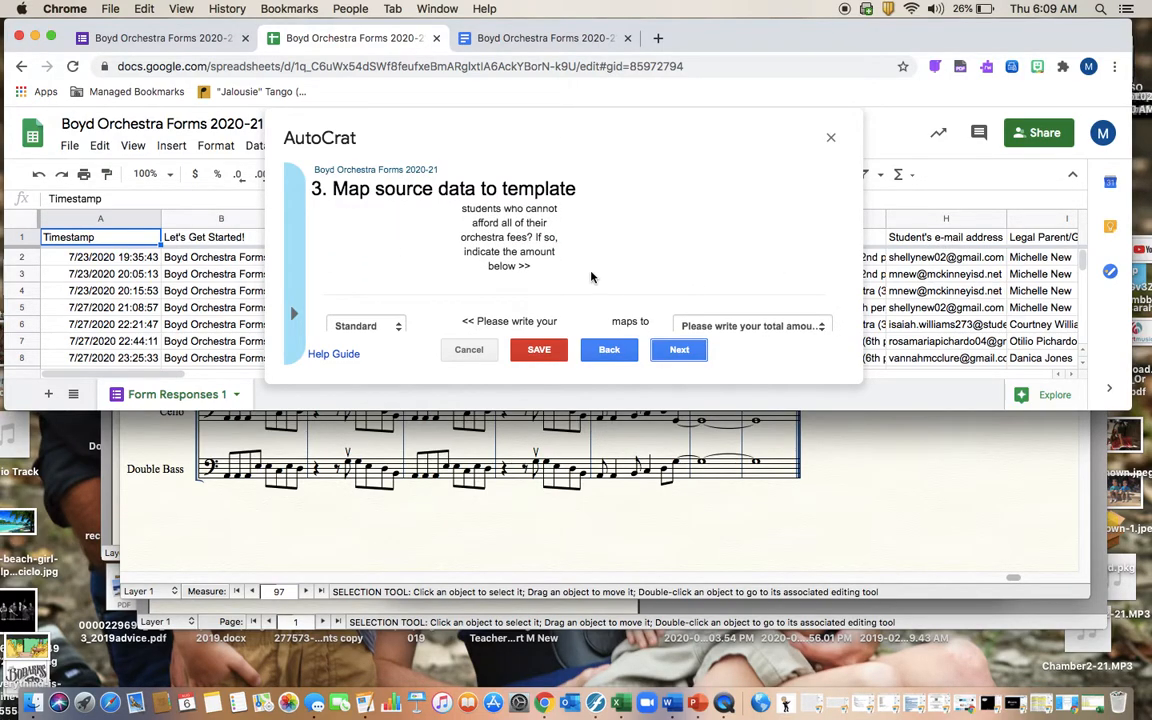
{"action": "scroll", "coordinate": [591, 277], "scroll_direction": "down", "scroll_amount": 5}
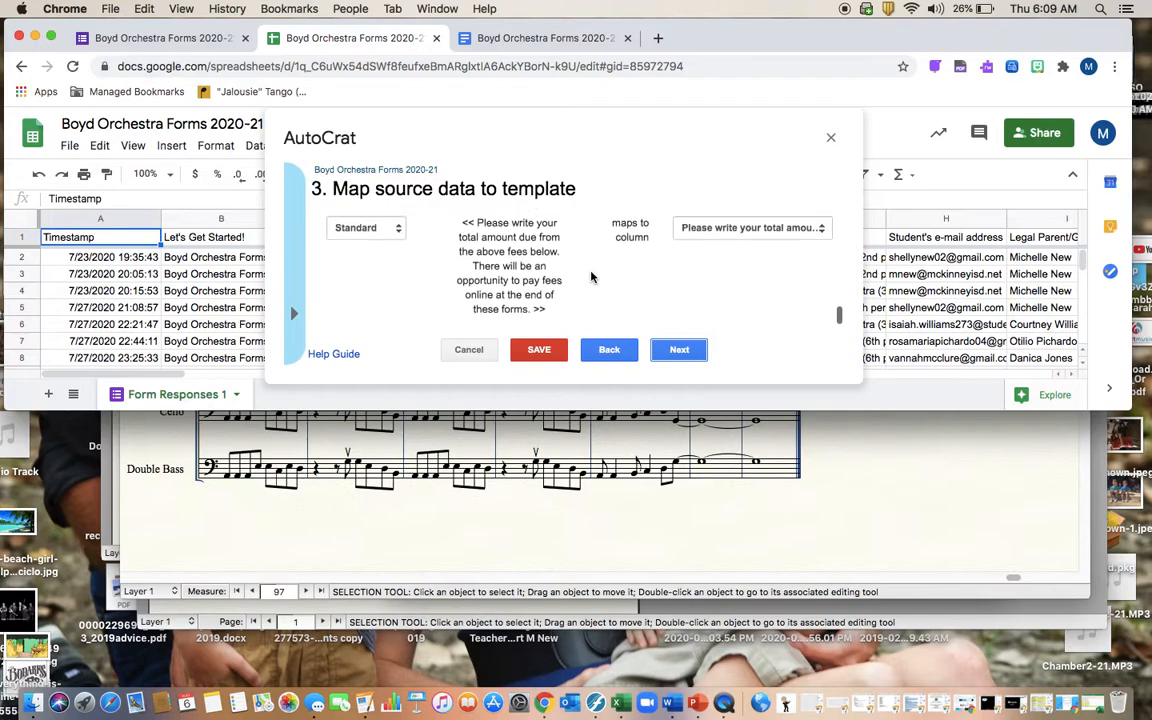
Step: Check the PDF file settings named by student last and first name, then continue to destination folders
{"action": "left_click", "coordinate": [679, 351]}
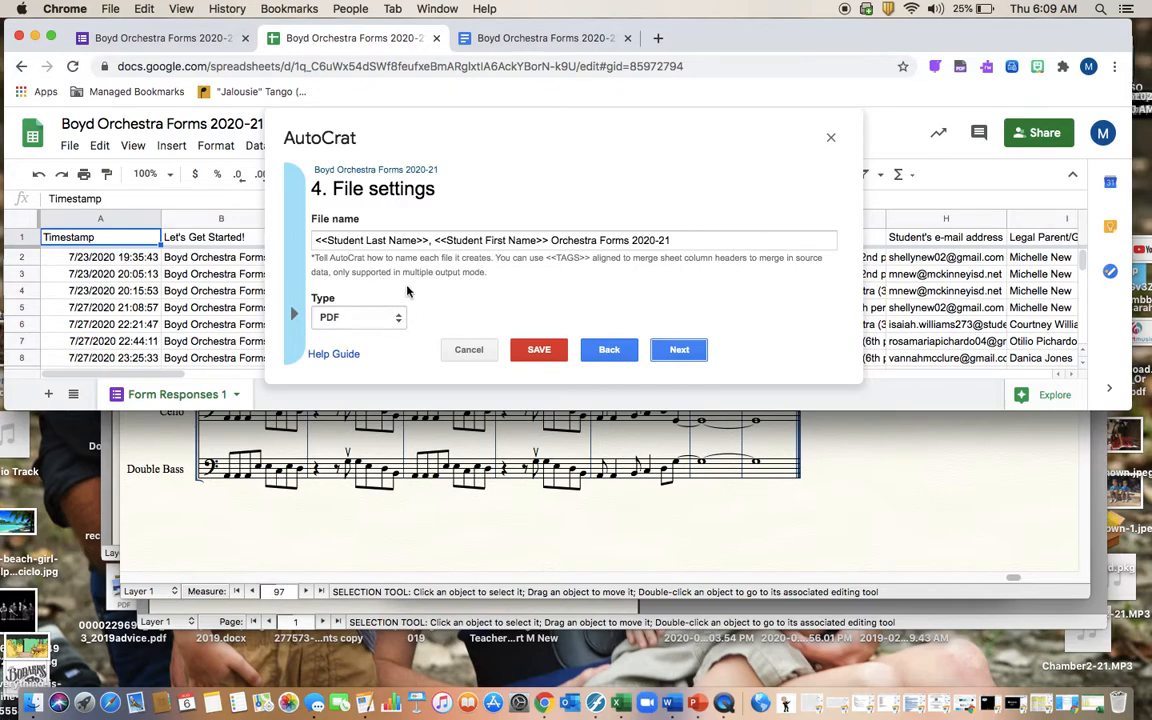
{"action": "scroll", "coordinate": [407, 291], "scroll_direction": "down", "scroll_amount": 2}
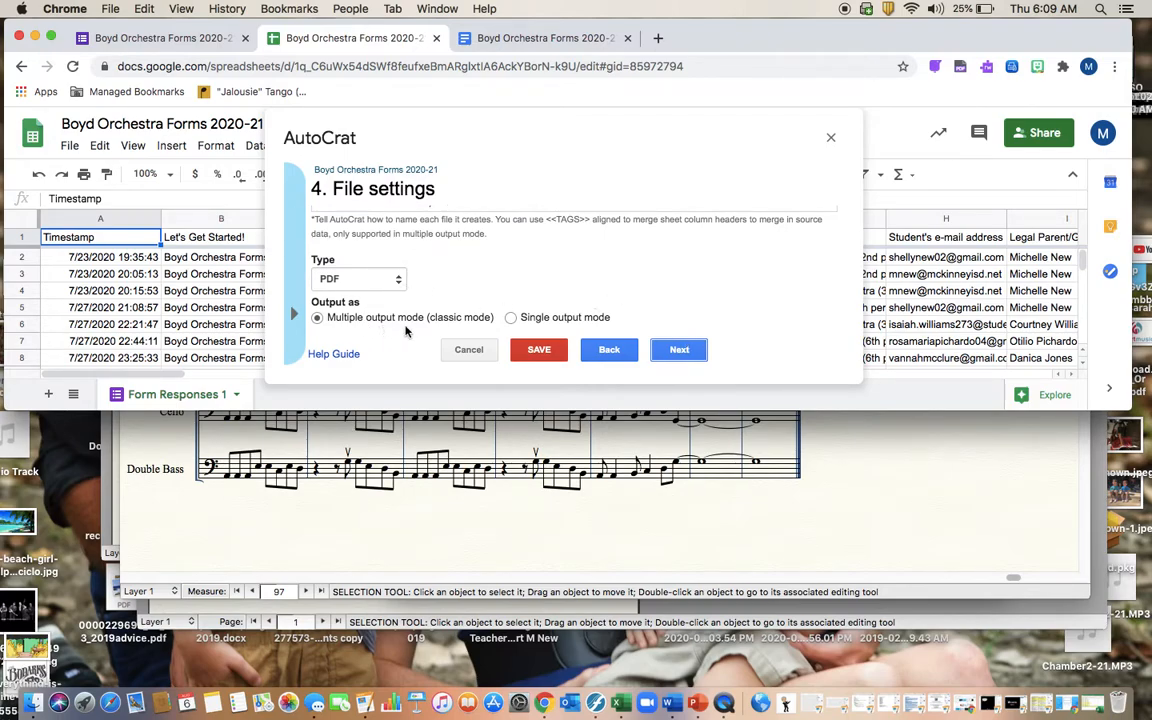
{"action": "scroll", "coordinate": [395, 260], "scroll_direction": "up", "scroll_amount": 2}
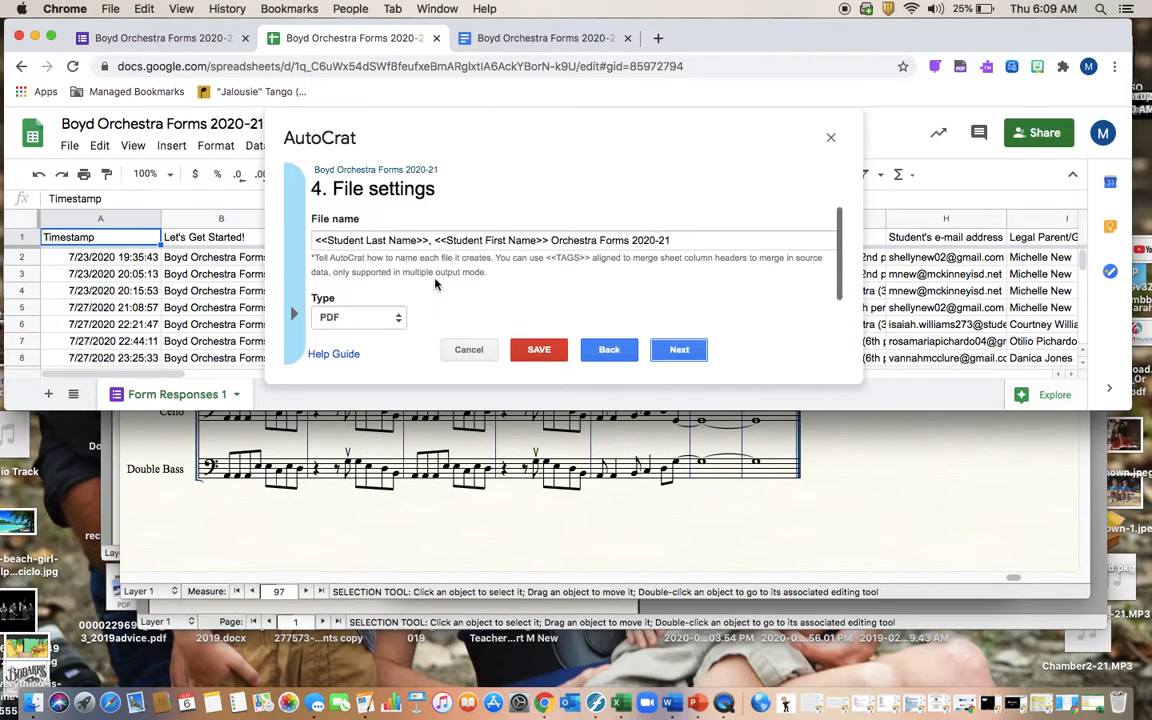
{"action": "left_click", "coordinate": [680, 350]}
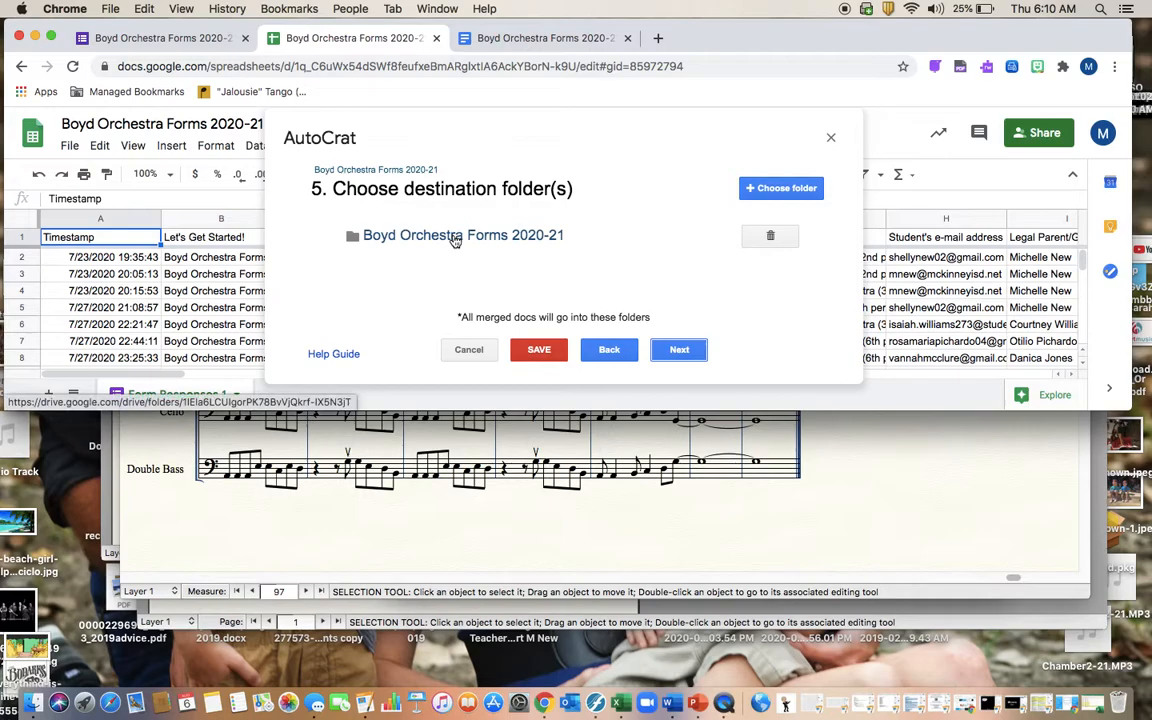
Step: Skip to the merge condition and keep Timestamp as the column with NOT NULL
{"action": "left_click", "coordinate": [678, 350]}
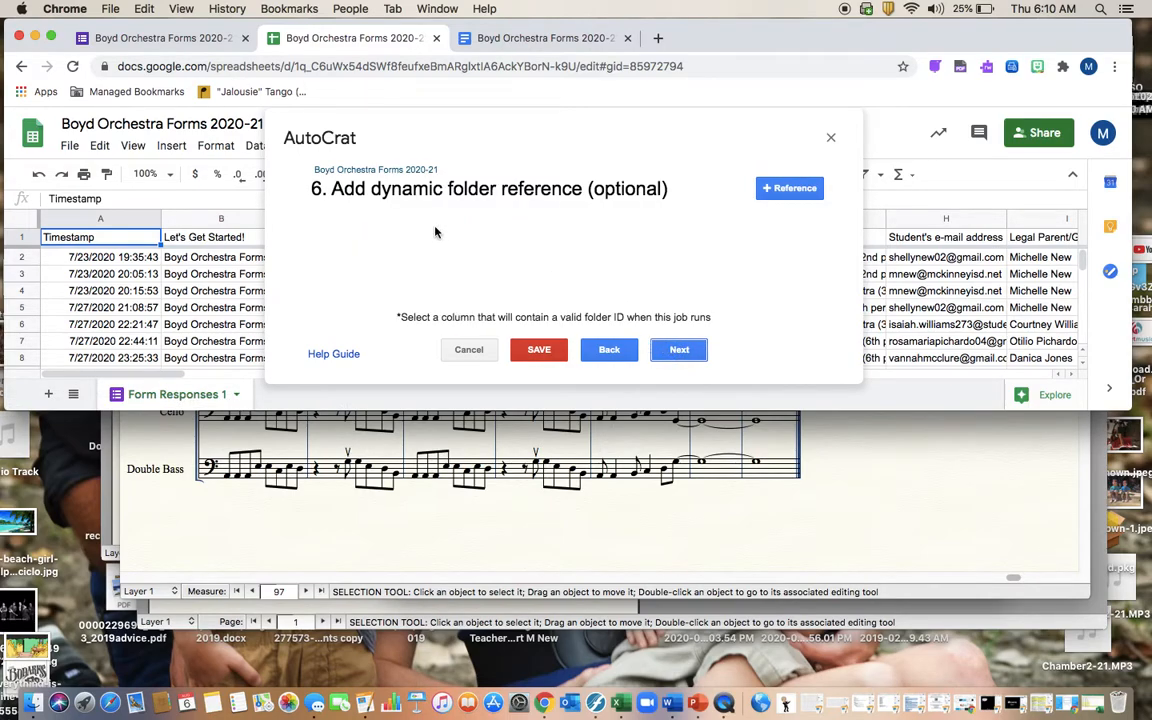
{"action": "left_click", "coordinate": [679, 350]}
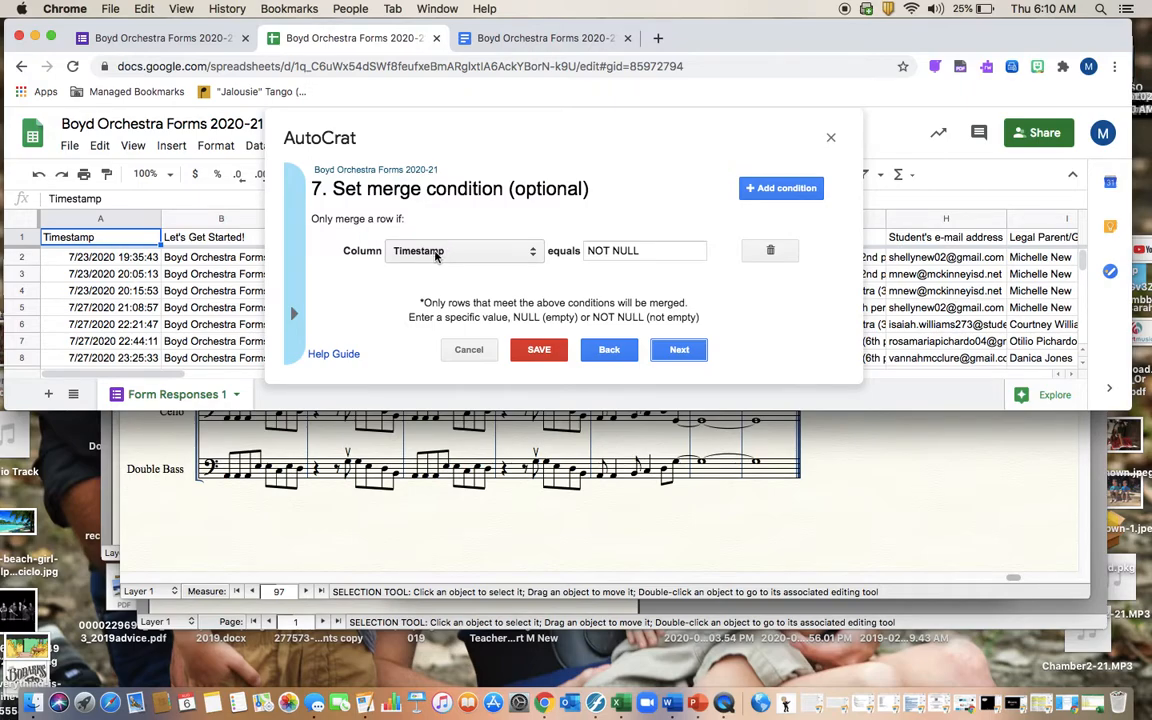
{"action": "left_click", "coordinate": [533, 253]}
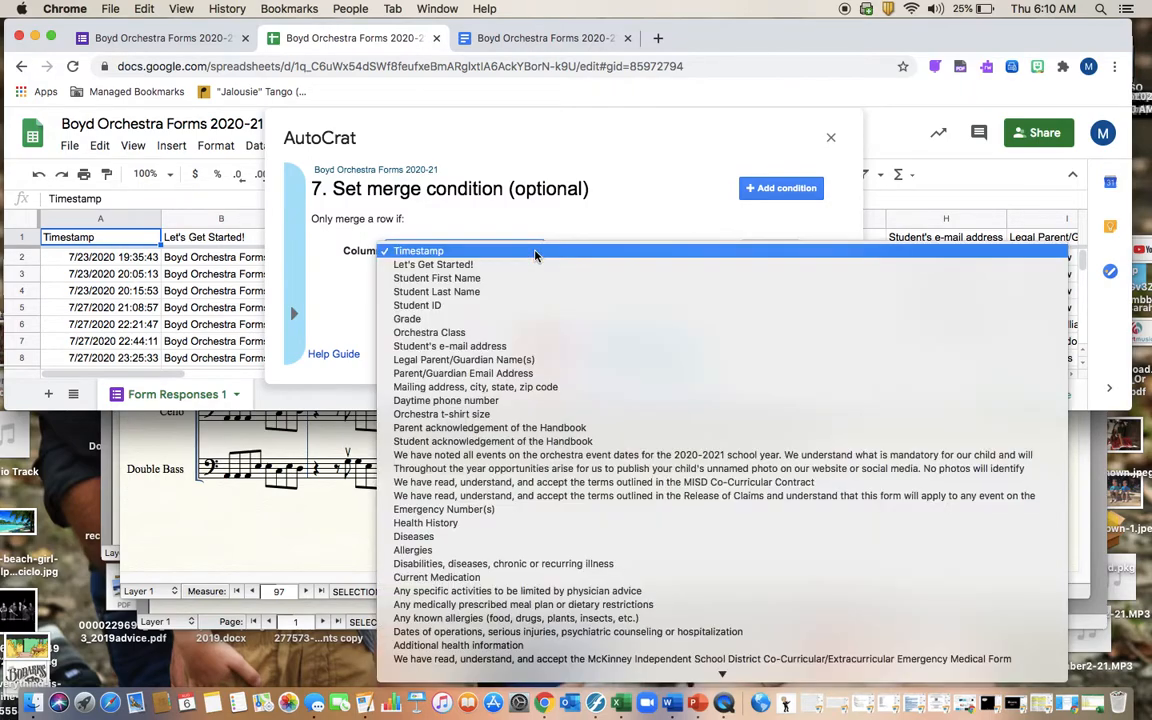
{"action": "left_click", "coordinate": [469, 128]}
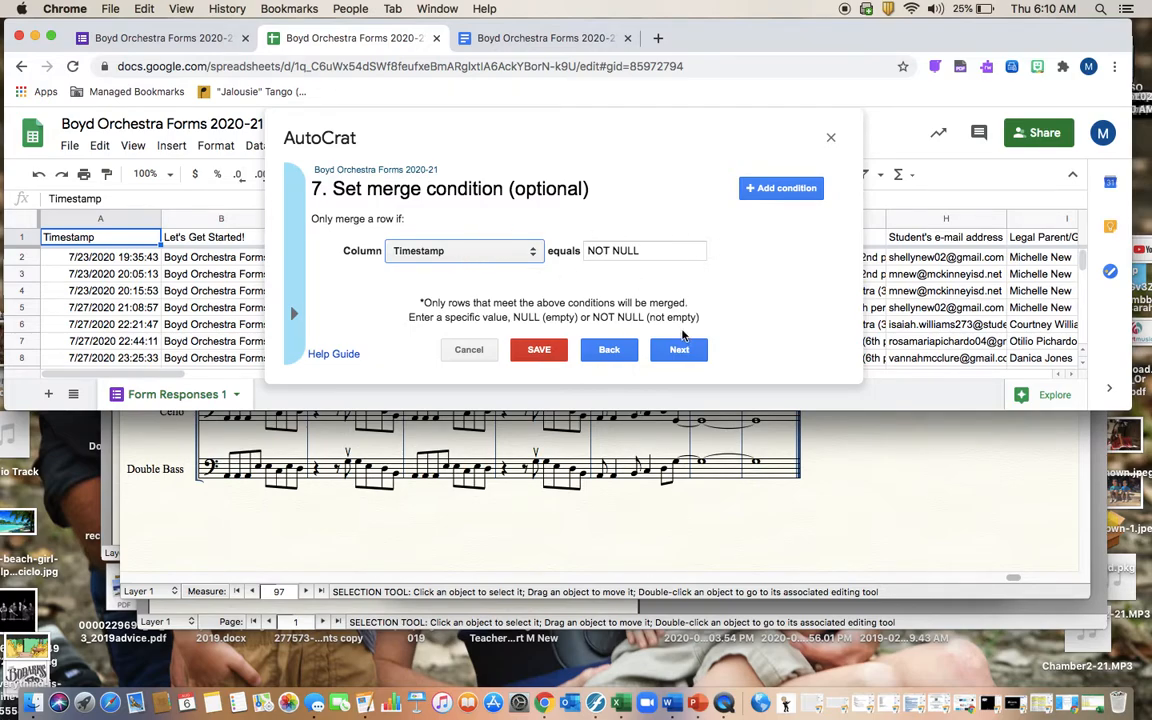
Step: Review the sharing and email settings, then save the job with Run on form trigger set to Yes
{"action": "left_click", "coordinate": [683, 350]}
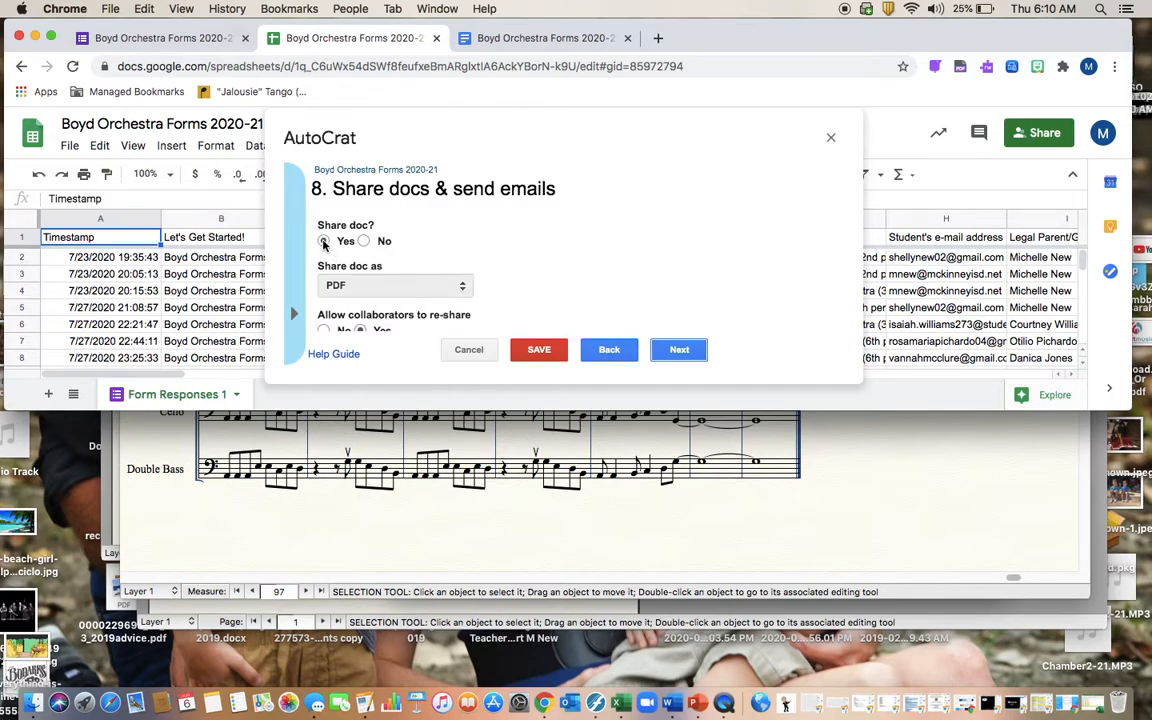
{"action": "scroll", "coordinate": [400, 245], "scroll_direction": "down", "scroll_amount": 3}
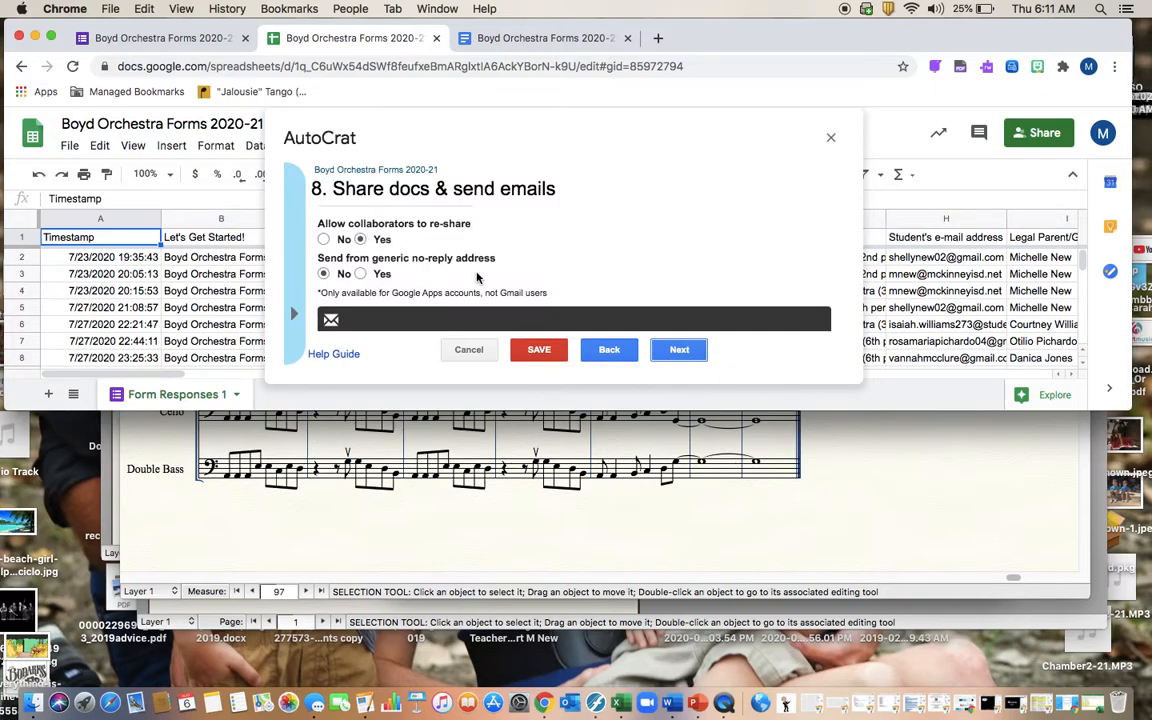
{"action": "mouse_move", "coordinate": [477, 278]}
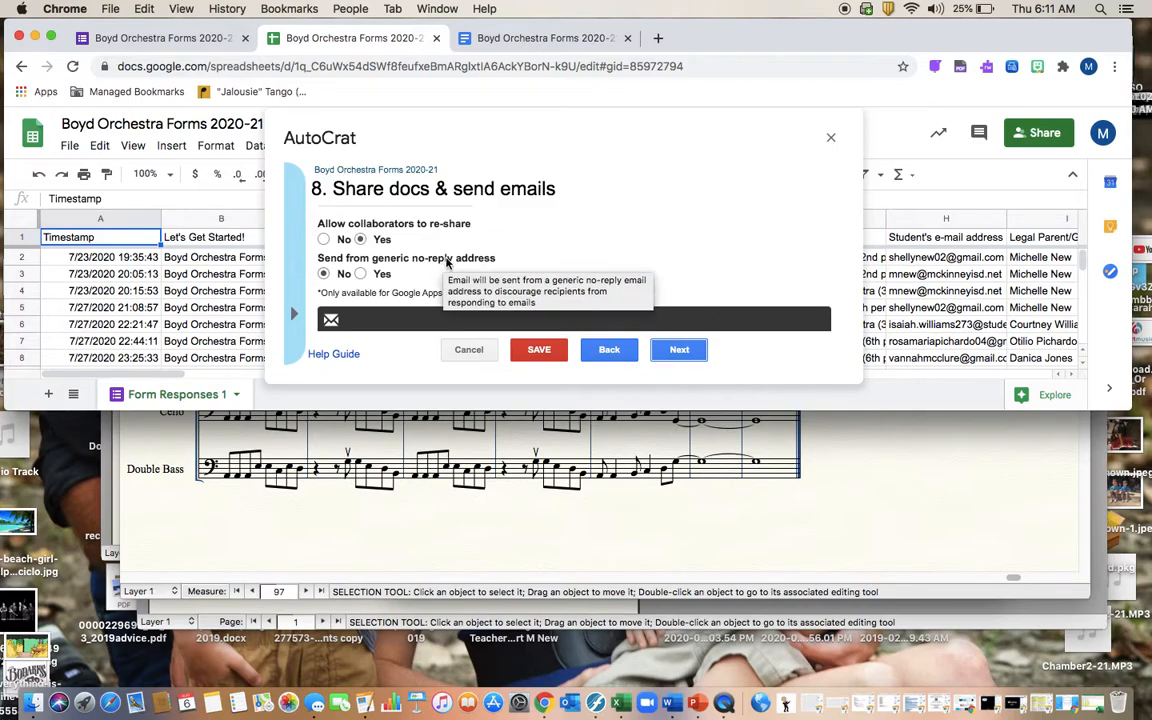
{"action": "scroll", "coordinate": [570, 255], "scroll_direction": "down", "scroll_amount": 2}
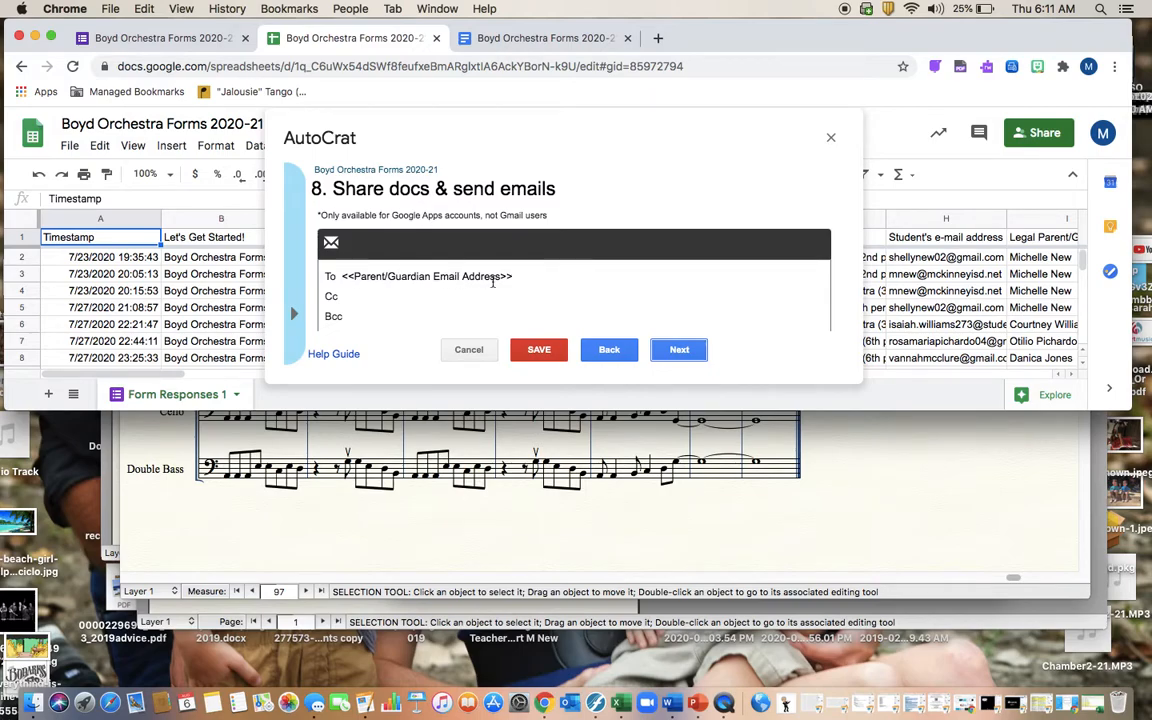
{"action": "scroll", "coordinate": [341, 273], "scroll_direction": "down", "scroll_amount": 3}
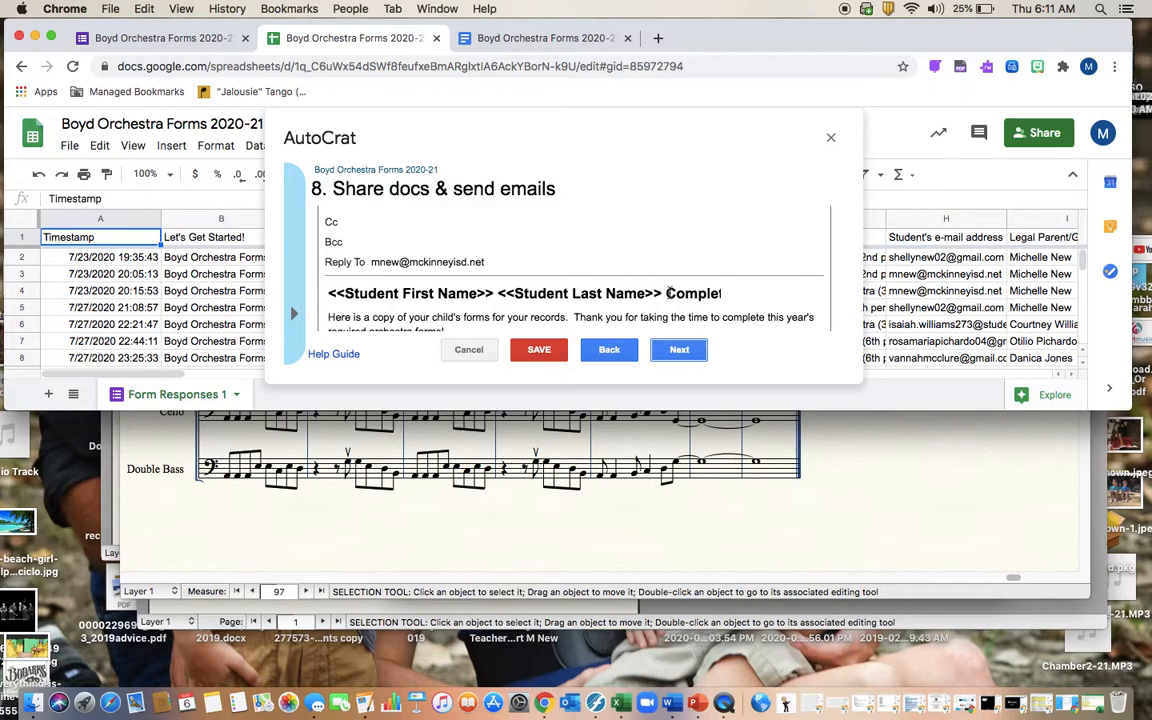
{"action": "scroll", "coordinate": [670, 293], "scroll_direction": "down", "scroll_amount": 1}
{"action": "scroll", "coordinate": [675, 249], "scroll_direction": "right", "scroll_amount": 1}
{"action": "scroll", "coordinate": [677, 248], "scroll_direction": "right", "scroll_amount": 2}
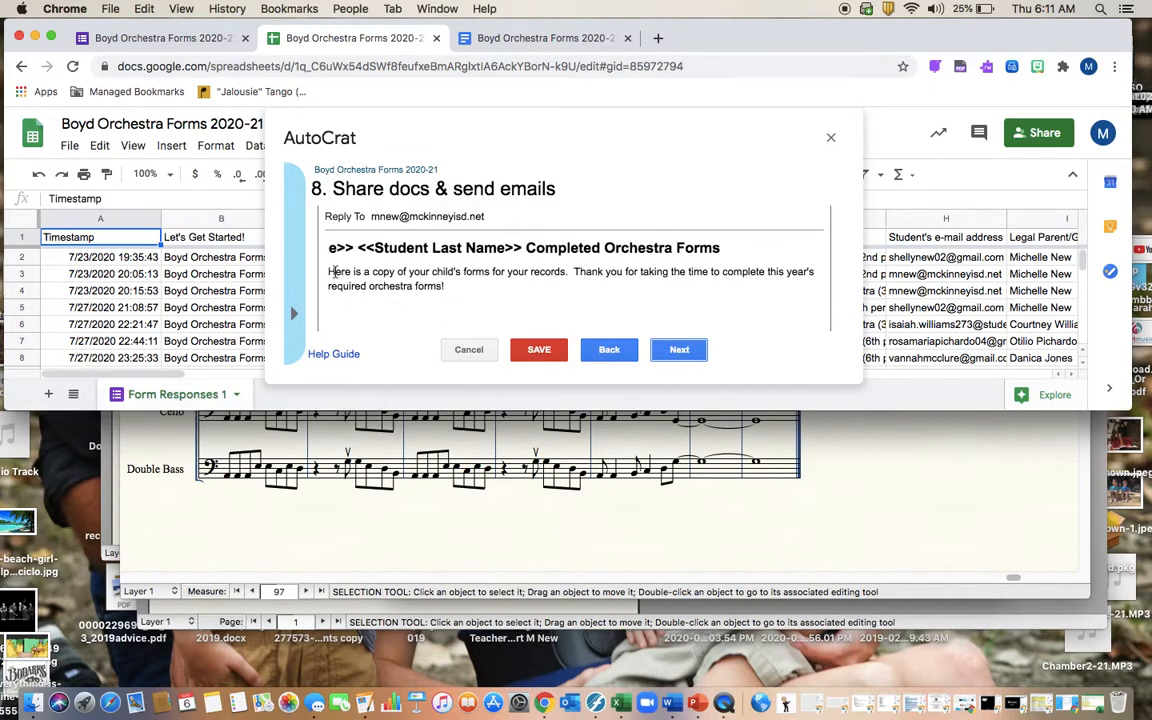
{"action": "scroll", "coordinate": [423, 302], "scroll_direction": "down", "scroll_amount": 2}
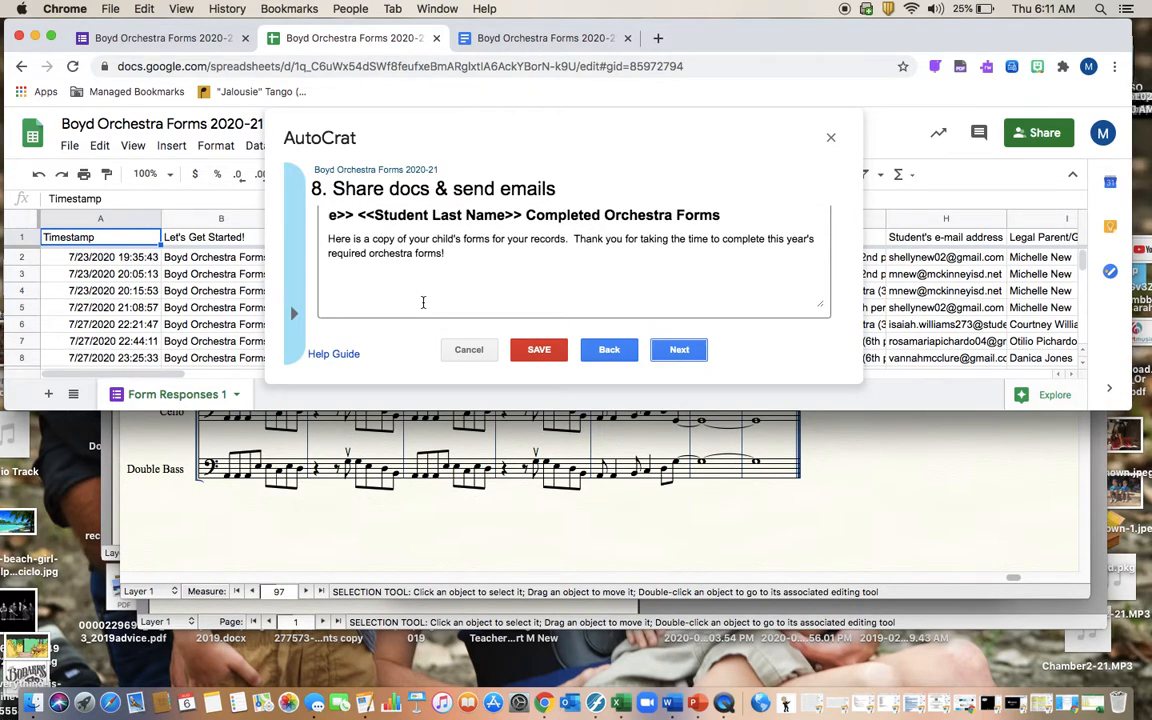
{"action": "left_click", "coordinate": [679, 352]}
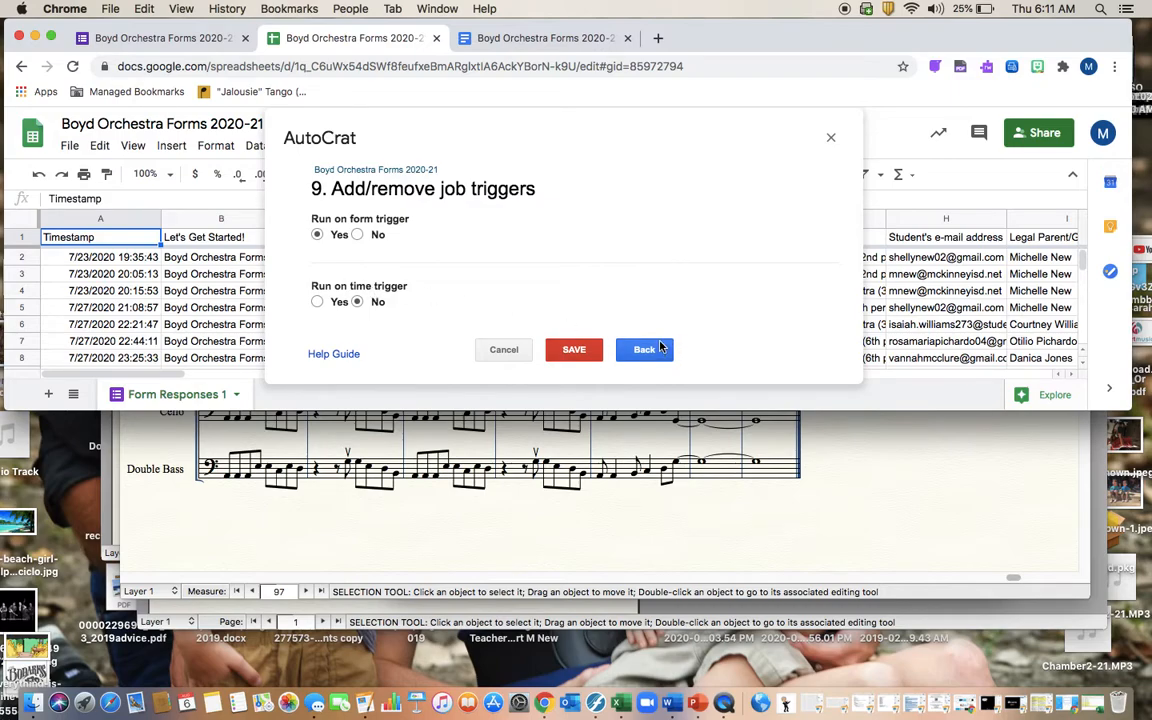
{"action": "left_click", "coordinate": [584, 352]}
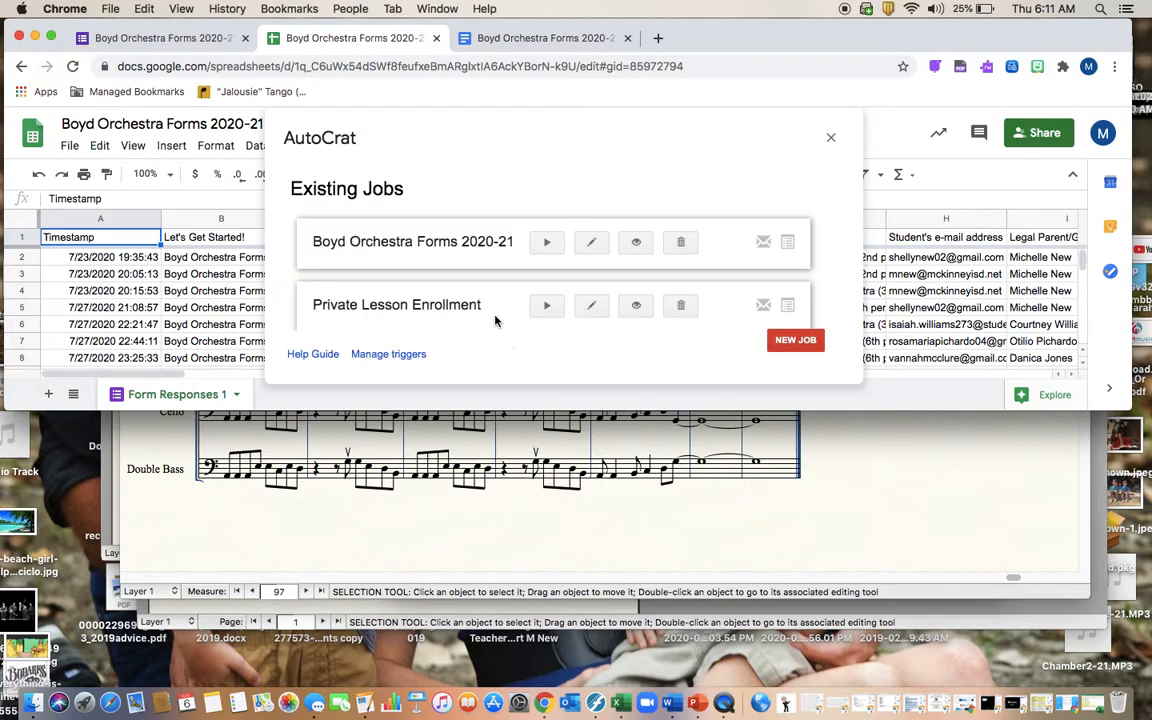
Step: Scroll the Existing Jobs list and open the Private Lesson Enrollment job for editing
{"action": "scroll", "coordinate": [481, 283], "scroll_direction": "down", "scroll_amount": 2}
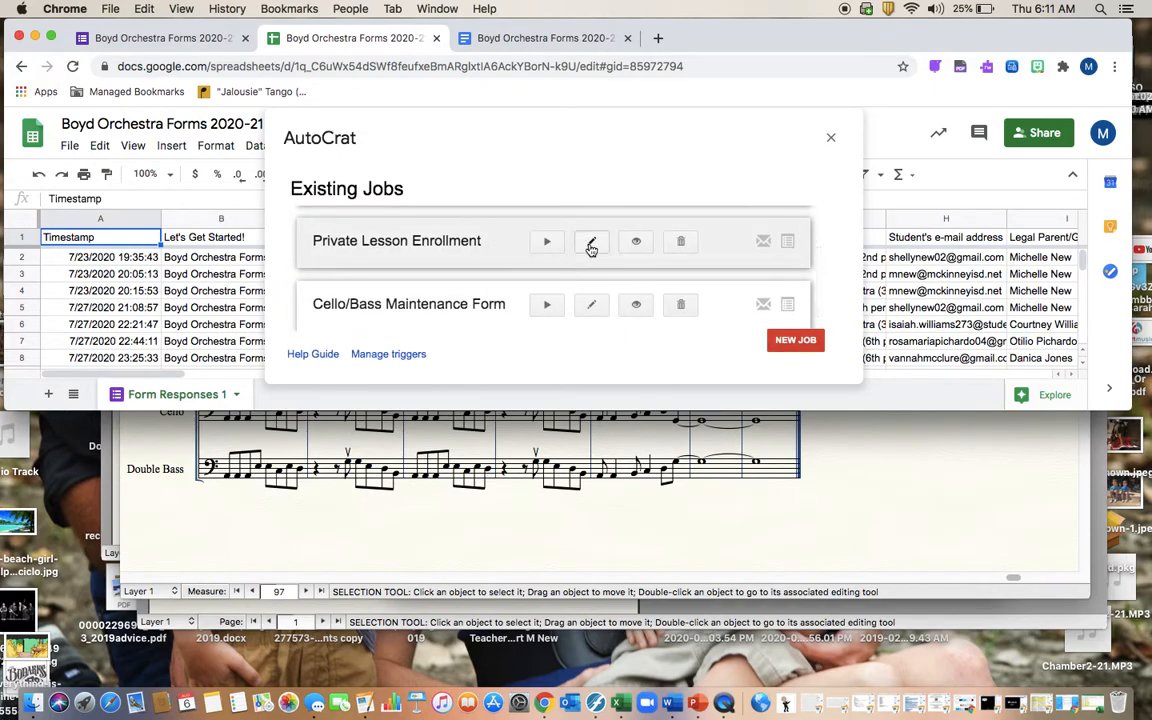
{"action": "left_click", "coordinate": [591, 254]}
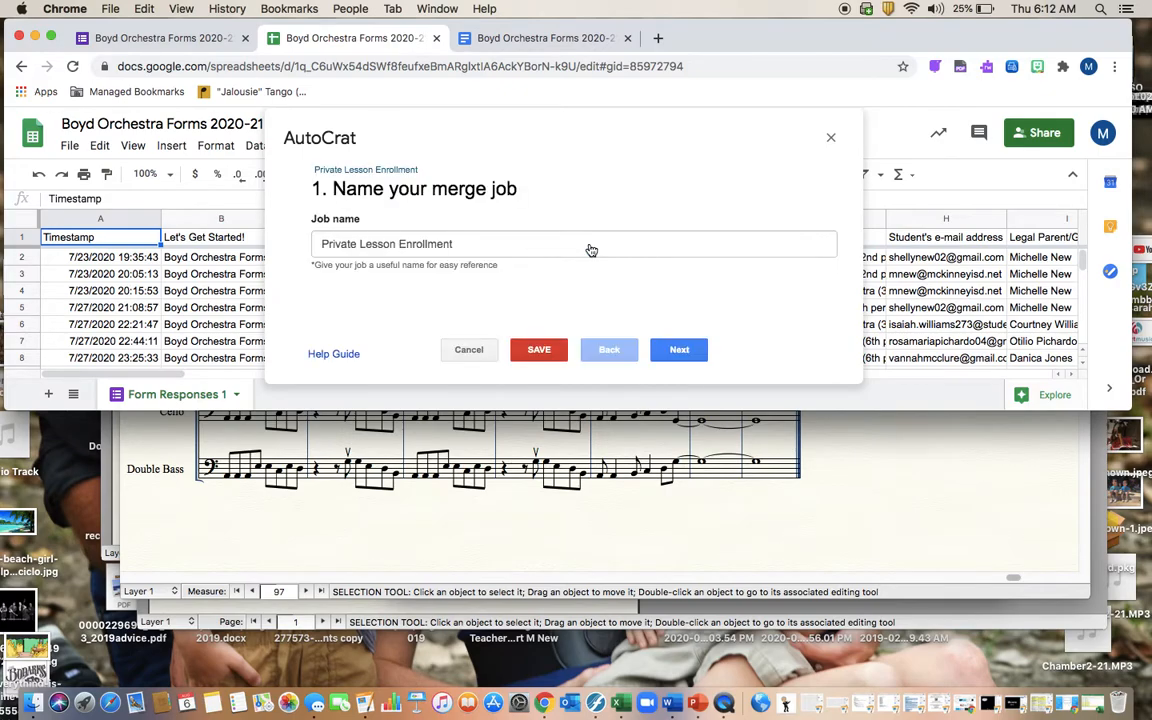
Step: Step through the job's template, mapping, file, and folder settings to the merge condition step
{"action": "left_click", "coordinate": [668, 356]}
{"action": "left_click", "coordinate": [667, 356]}
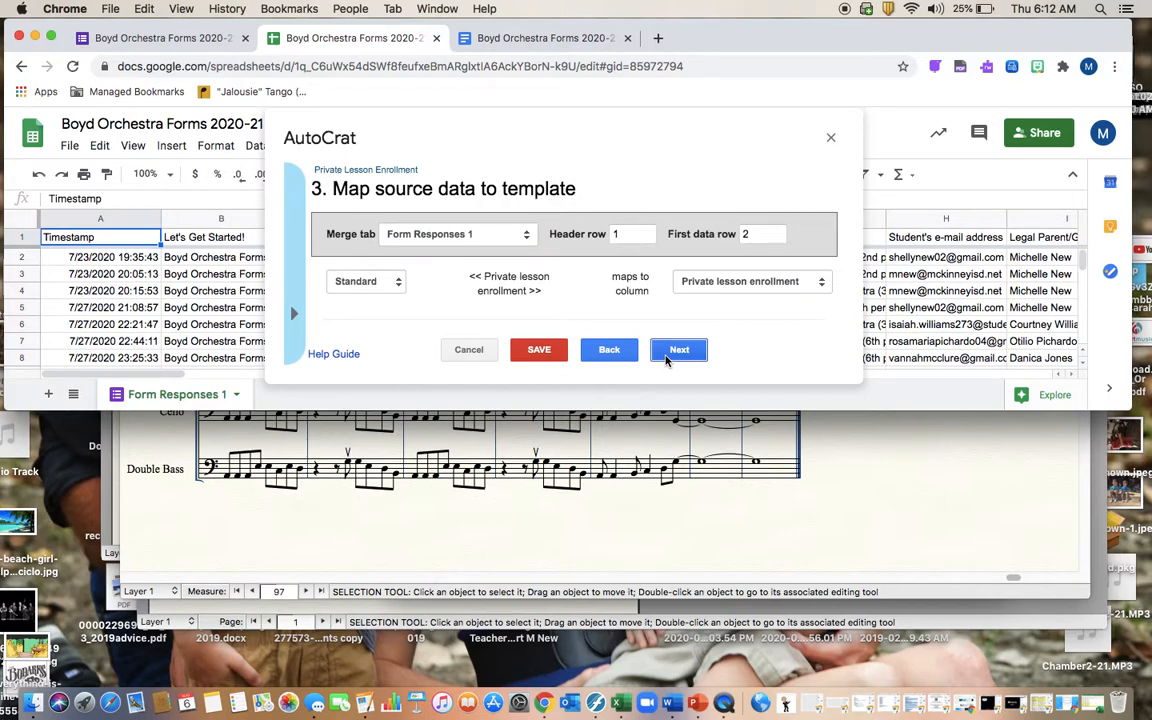
{"action": "left_click", "coordinate": [667, 356]}
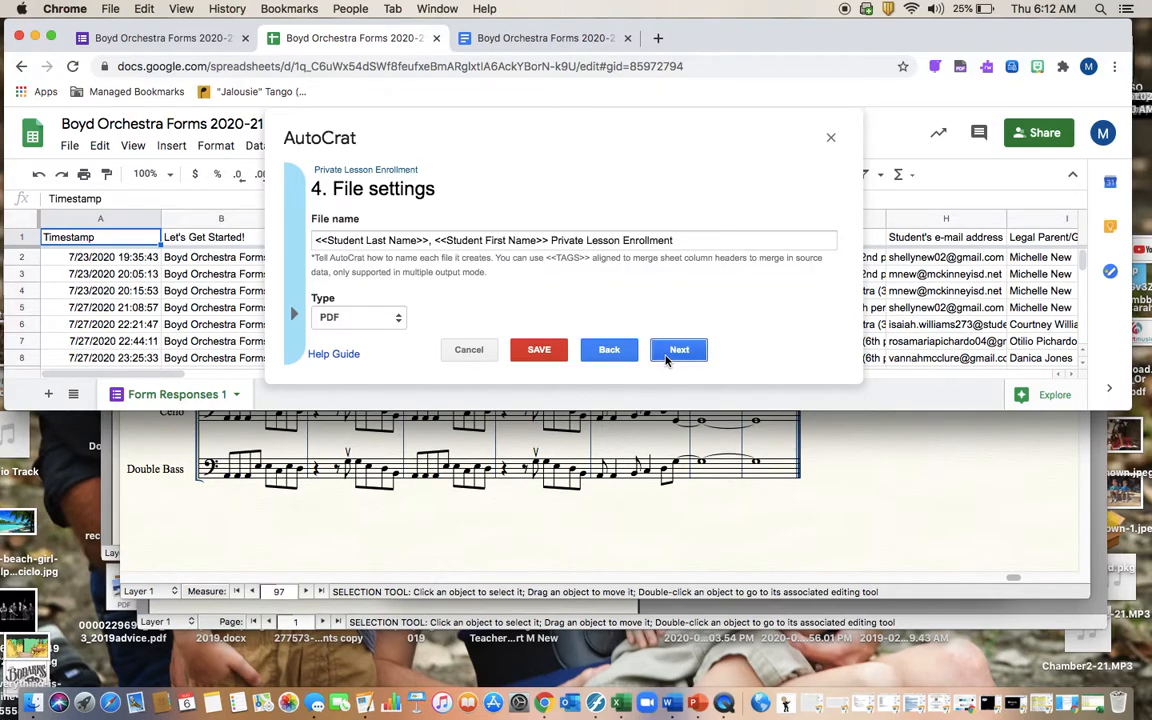
{"action": "left_click", "coordinate": [667, 356]}
{"action": "left_click", "coordinate": [667, 356]}
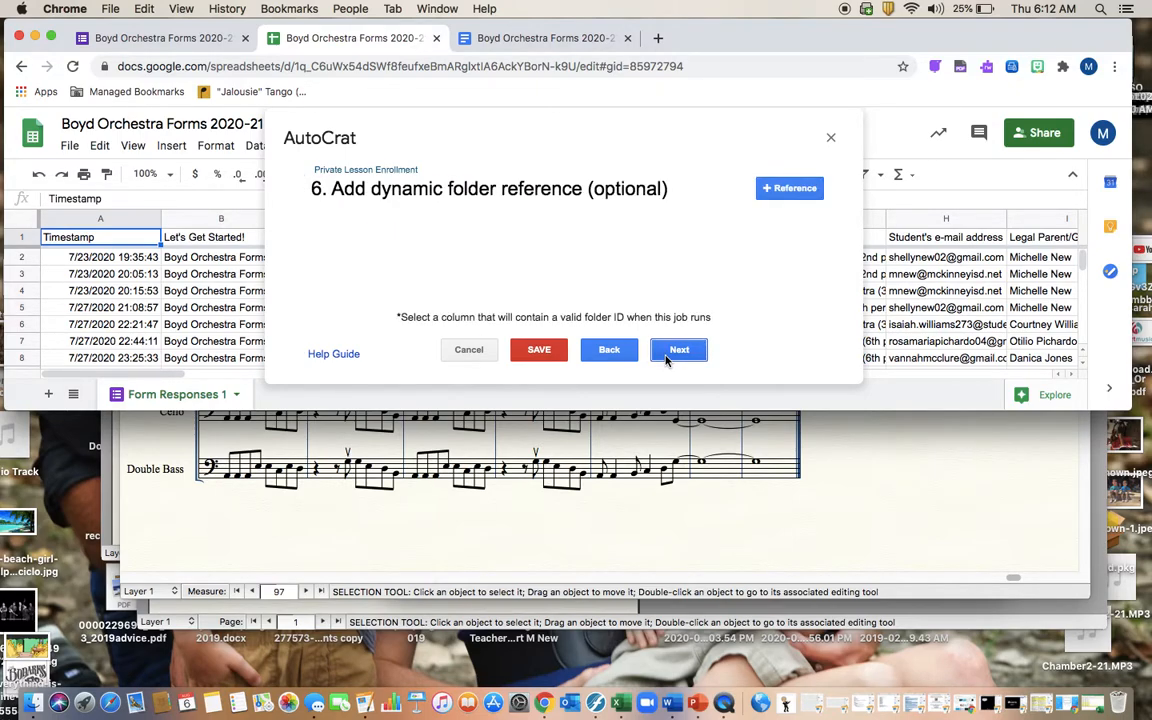
{"action": "left_click", "coordinate": [667, 356]}
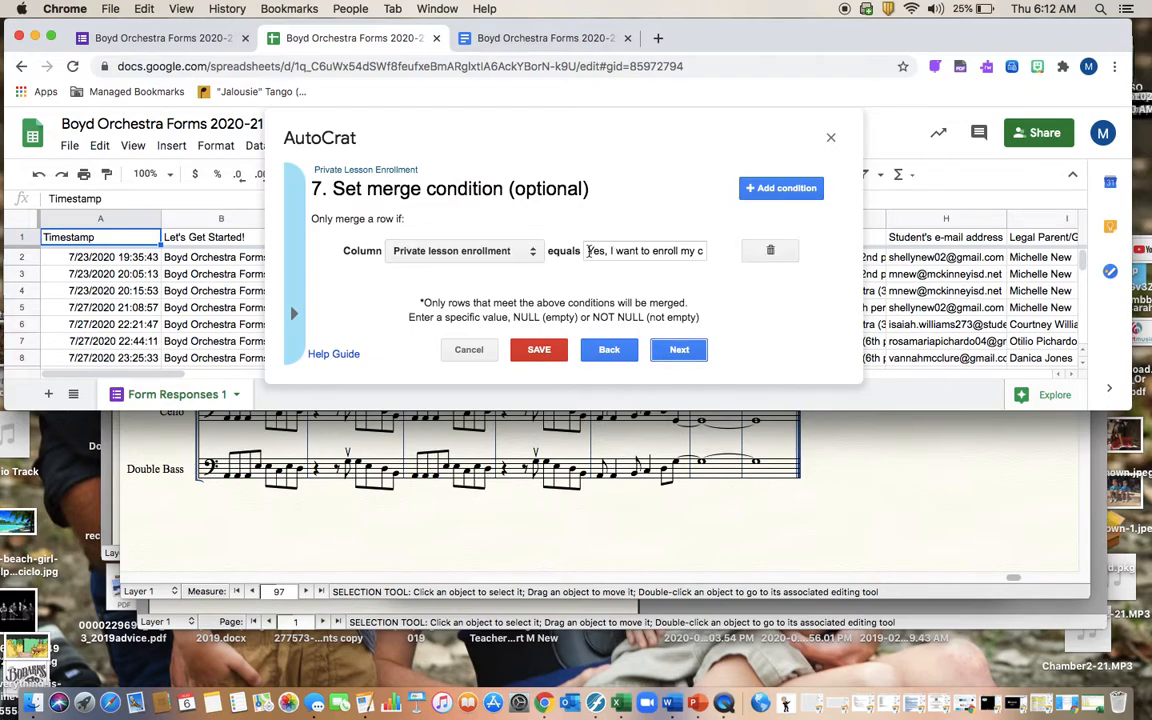
Step: Check the merge condition's equals value, cancel without saving, and open a new browser tab
{"action": "left_click", "coordinate": [659, 253]}
{"action": "key", "text": "Right"}
{"action": "key", "text": "Right"}
{"action": "key", "text": "Right"}
{"action": "key", "text": "Right"}
{"action": "key", "text": "Right"}
{"action": "key", "text": "Right"}
{"action": "key", "text": "Right"}
{"action": "key", "text": "Right"}
{"action": "key", "text": "Right"}
{"action": "key", "text": "Right"}
{"action": "key", "text": "Right"}
{"action": "key", "text": "Right"}
{"action": "key", "text": "Right"}
{"action": "key", "text": "Right"}
{"action": "key", "text": "Right"}
{"action": "key", "text": "Right"}
{"action": "key", "text": "Right"}
{"action": "key", "text": "Right"}
{"action": "key", "text": "Right"}
{"action": "key", "text": "Right"}
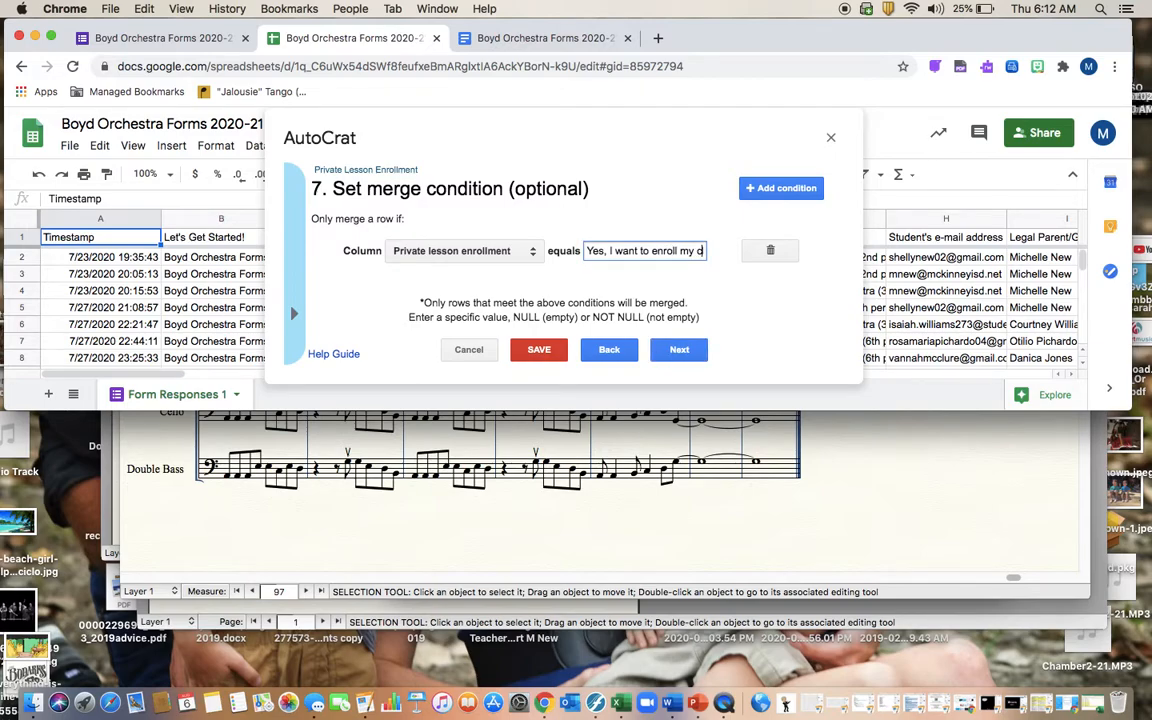
{"action": "key", "text": "Right"}
{"action": "key", "text": "Right"}
{"action": "key", "text": "Right"}
{"action": "key", "text": "Right"}
{"action": "key", "text": "Right"}
{"action": "key", "text": "Right"}
{"action": "key", "text": "Right"}
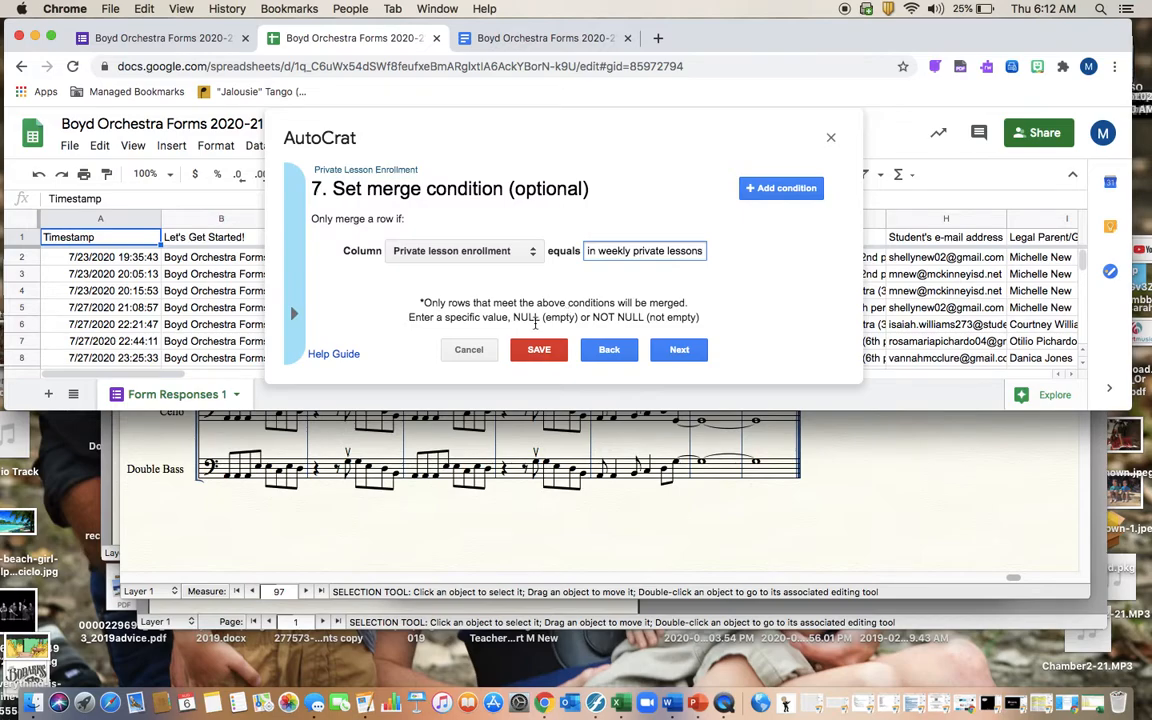
{"action": "left_click", "coordinate": [469, 350]}
{"action": "left_click", "coordinate": [656, 38]}
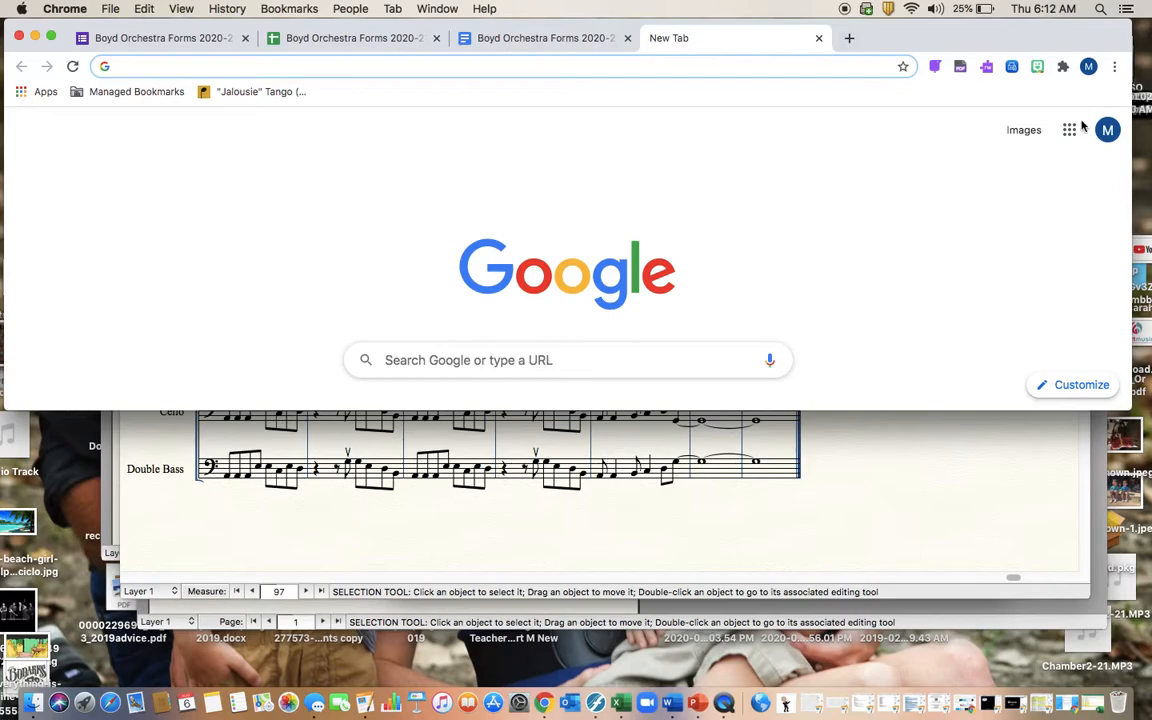
Step: Go to Google Drive, open the Boyd Orchestra Forms 2019-2020 folder, and search for a student's name
{"action": "left_click", "coordinate": [1071, 130]}
{"action": "left_click", "coordinate": [1003, 200]}
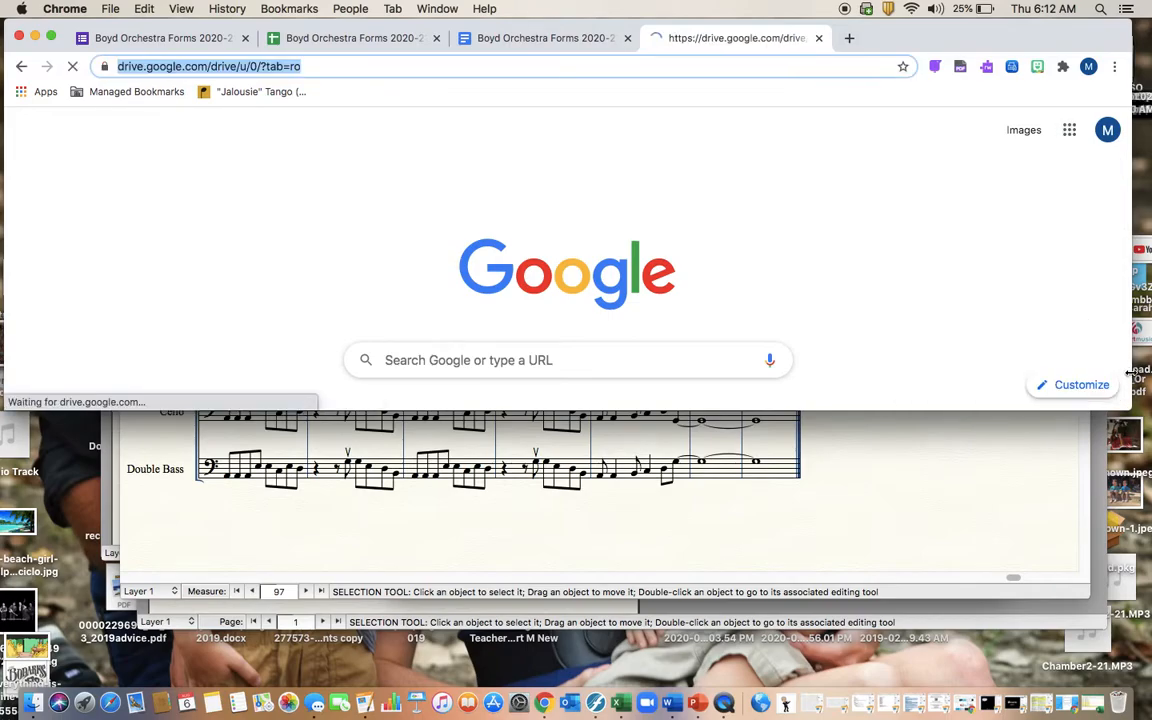
{"action": "left_click_drag", "start_coordinate": [1133, 408], "coordinate": [1146, 632]}
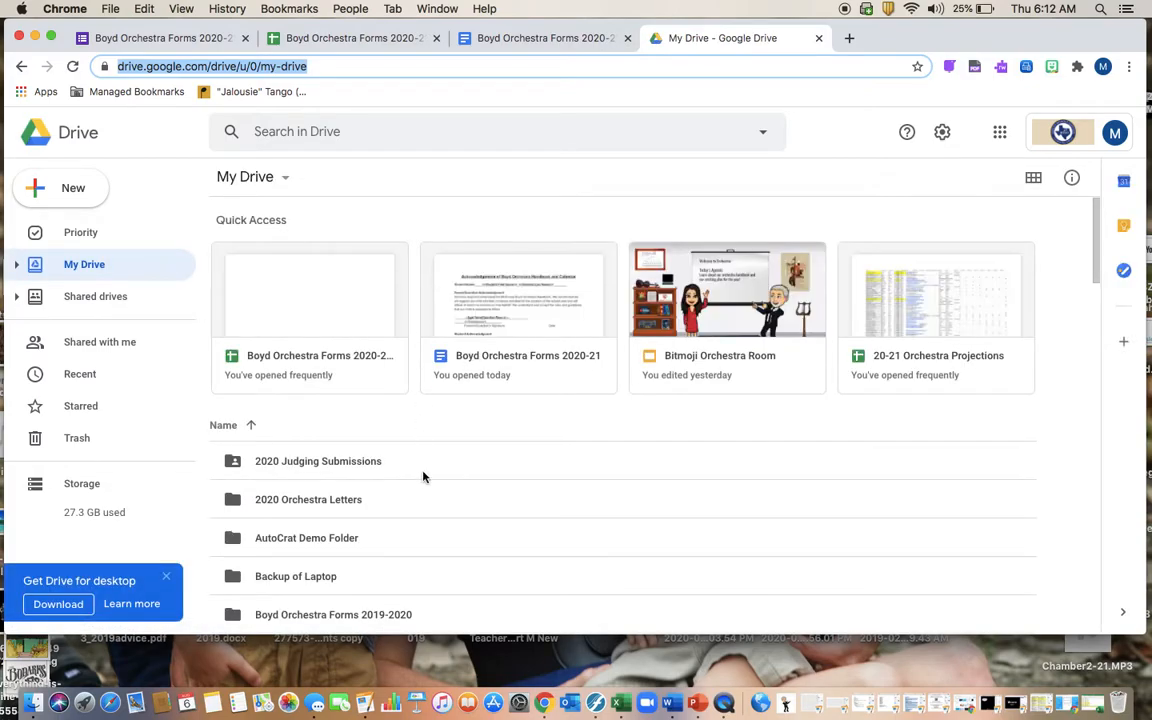
{"action": "scroll", "coordinate": [296, 504], "scroll_direction": "down", "scroll_amount": 2}
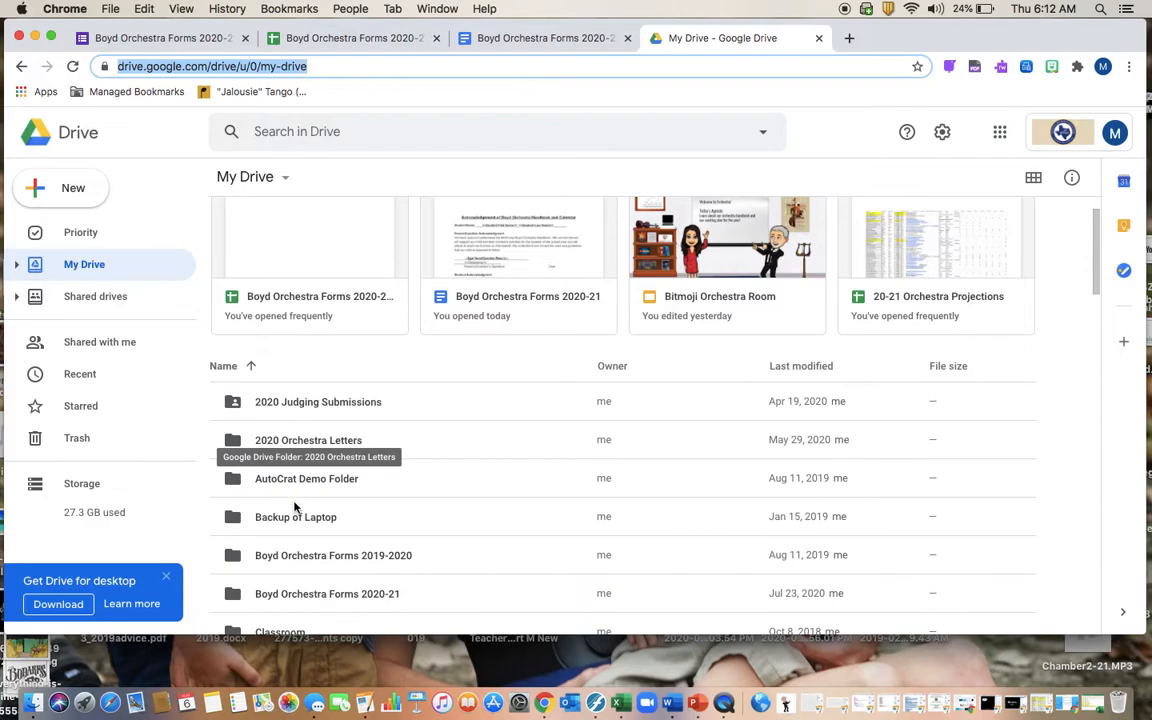
{"action": "double_click", "coordinate": [307, 556]}
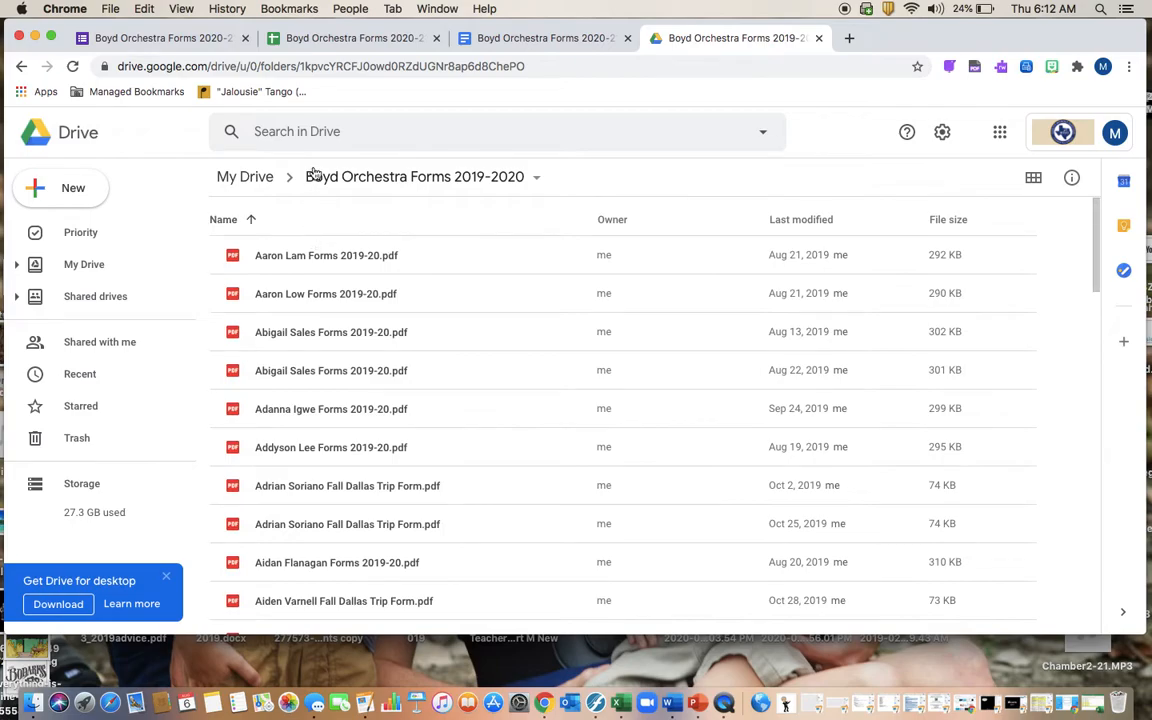
{"action": "left_click", "coordinate": [310, 133]}
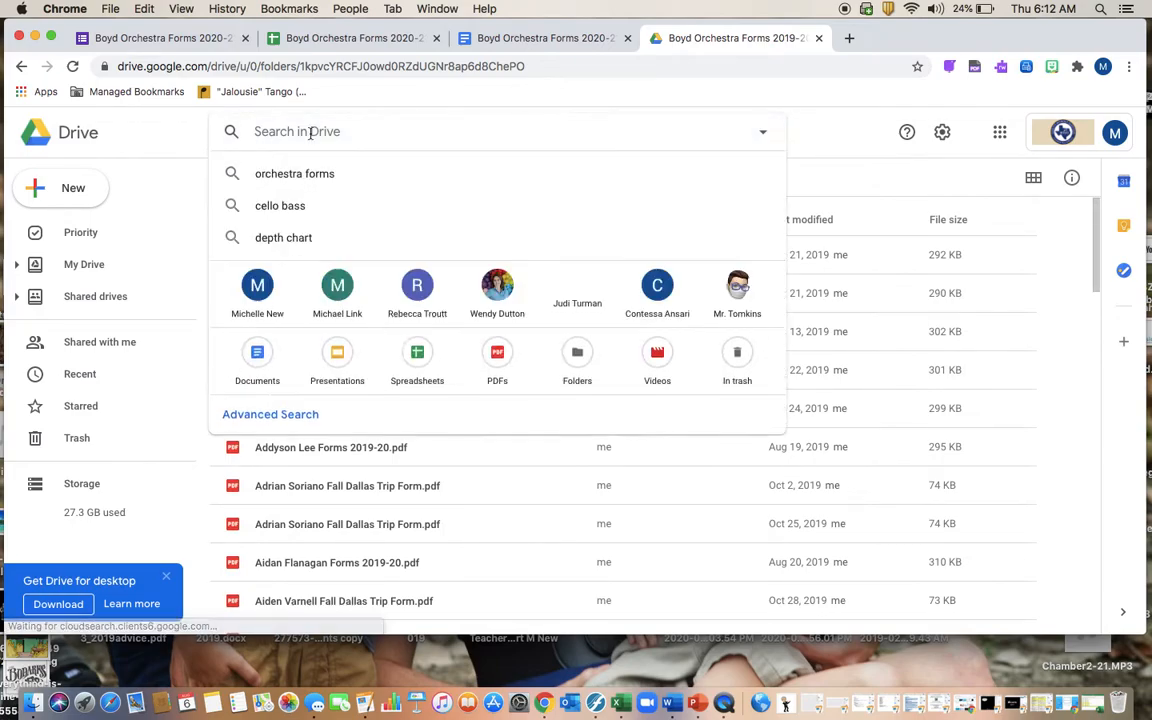
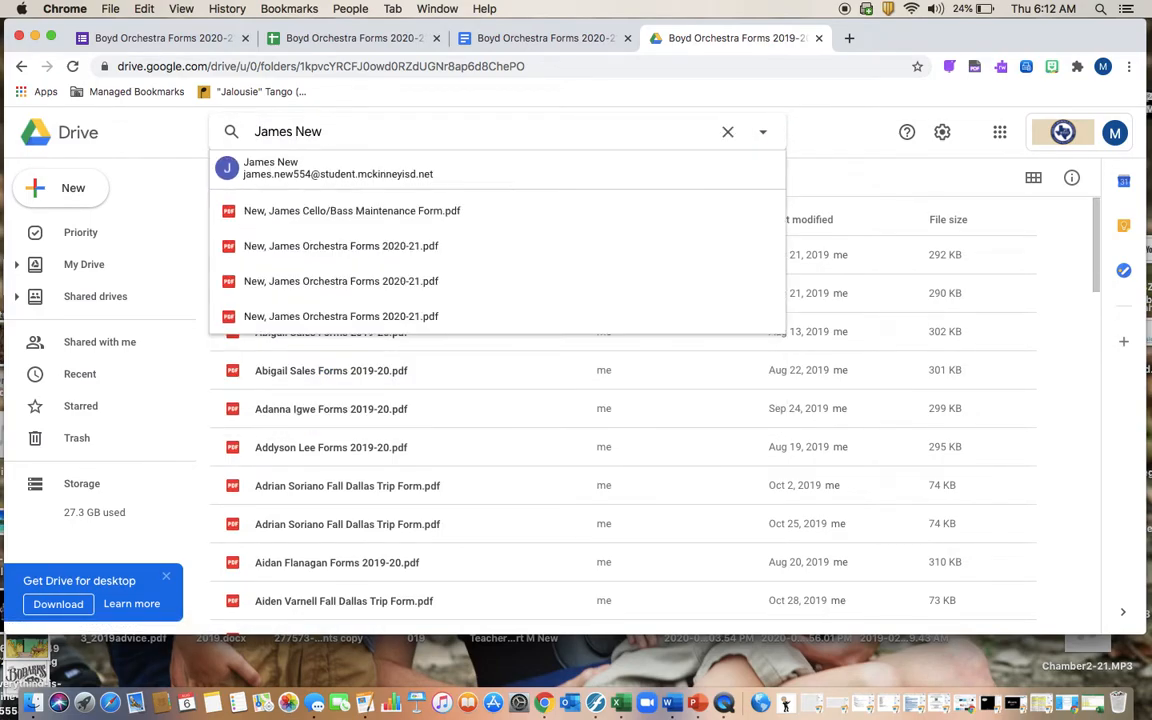
{"action": "left_click", "coordinate": [316, 256]}
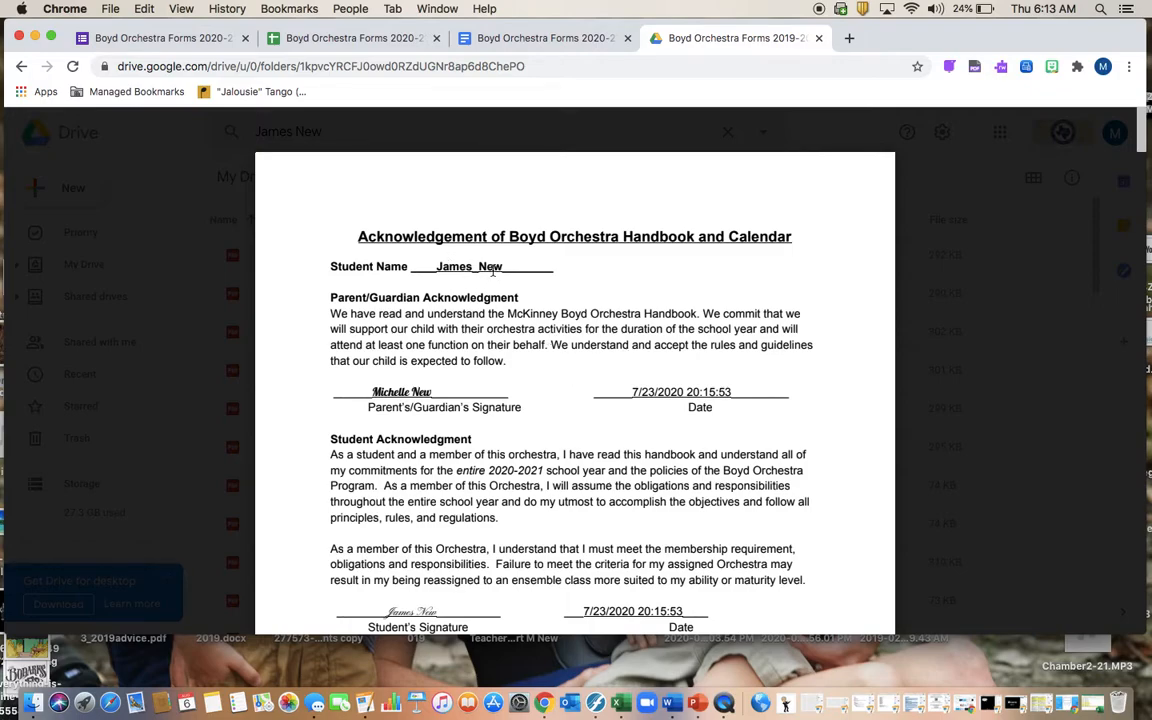
{"action": "scroll", "coordinate": [633, 375], "scroll_direction": "down", "scroll_amount": 5}
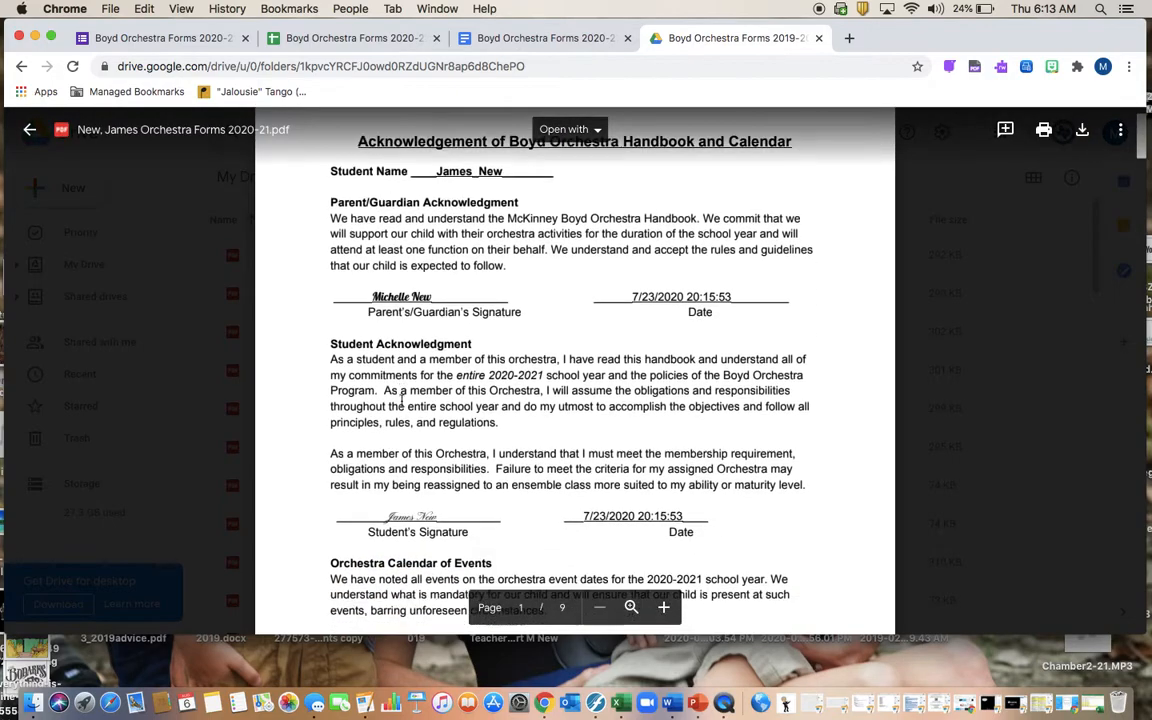
{"action": "scroll", "coordinate": [633, 375], "scroll_direction": "down", "scroll_amount": 9}
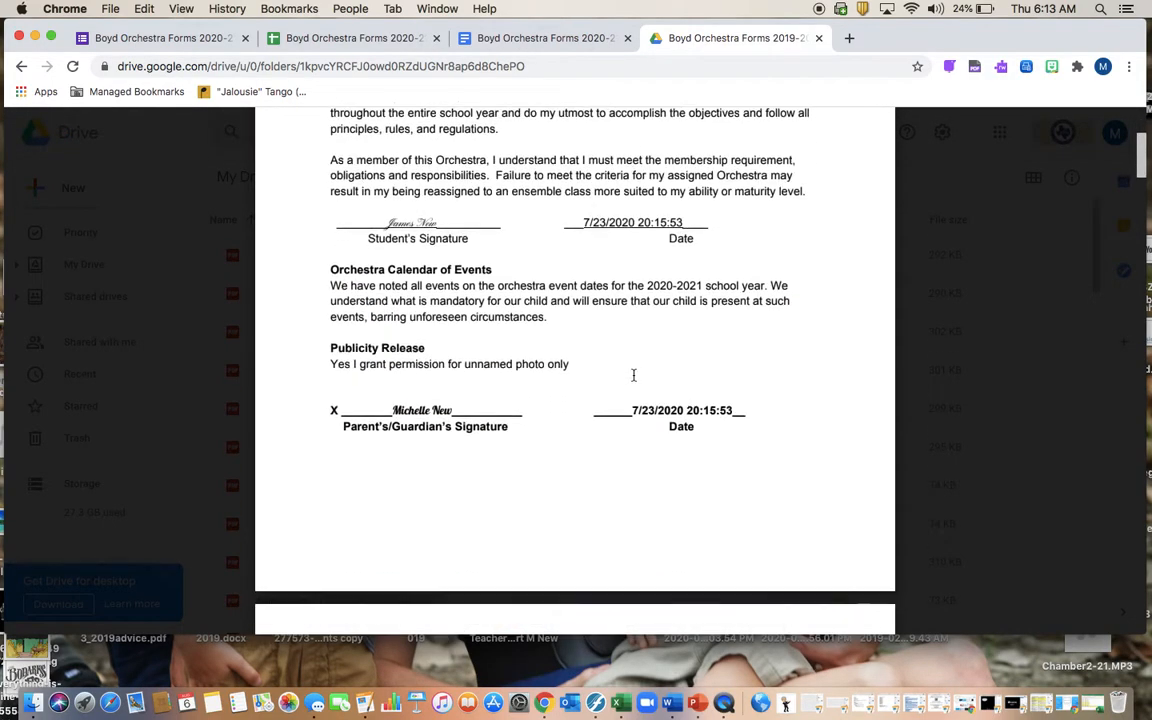
{"action": "scroll", "coordinate": [633, 375], "scroll_direction": "down", "scroll_amount": 12}
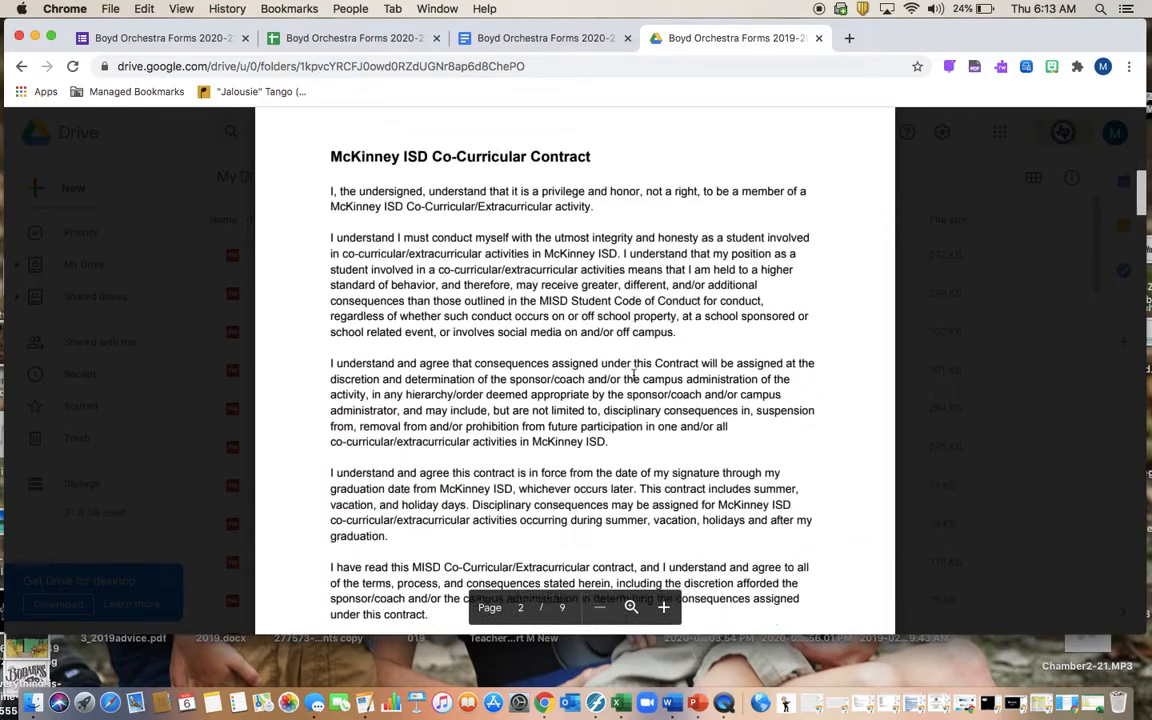
{"action": "scroll", "coordinate": [633, 375], "scroll_direction": "down", "scroll_amount": 9}
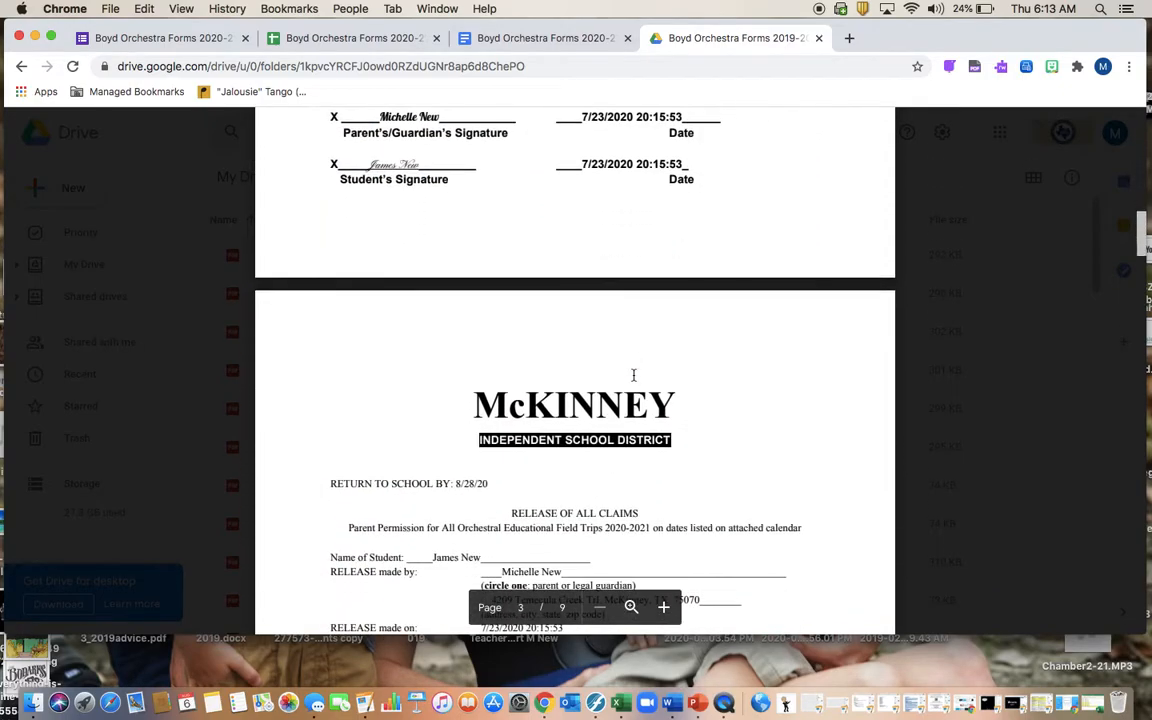
{"action": "scroll", "coordinate": [633, 375], "scroll_direction": "down", "scroll_amount": 3}
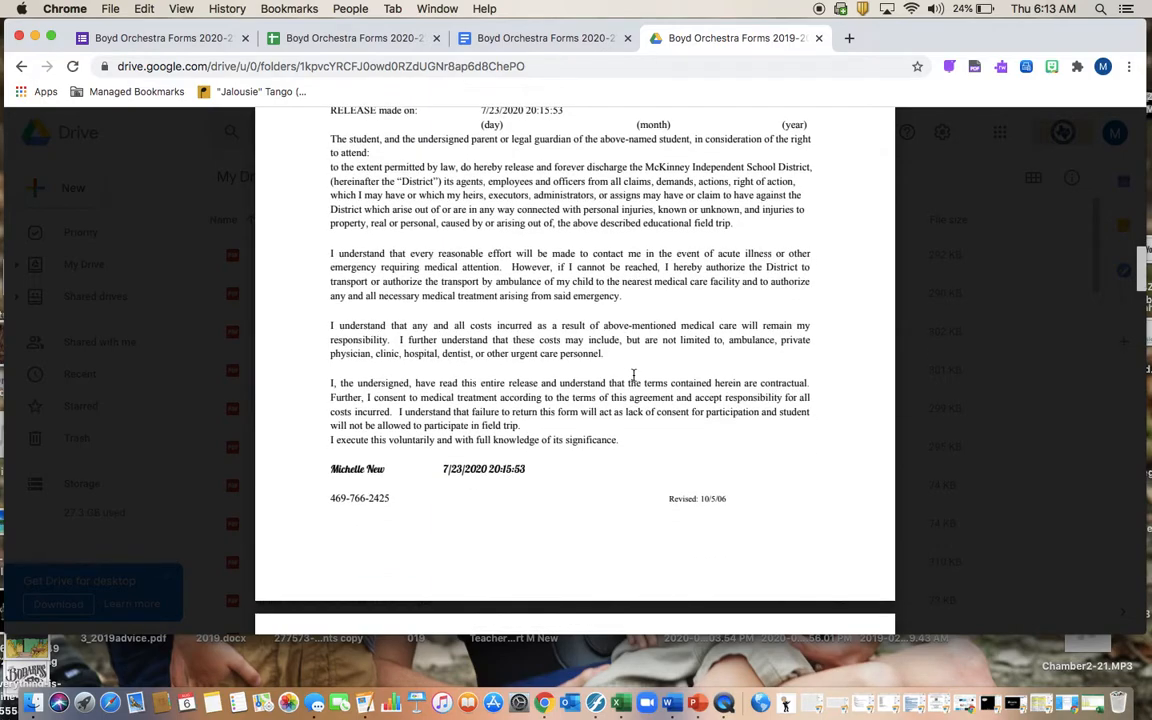
{"action": "scroll", "coordinate": [633, 375], "scroll_direction": "down", "scroll_amount": 8}
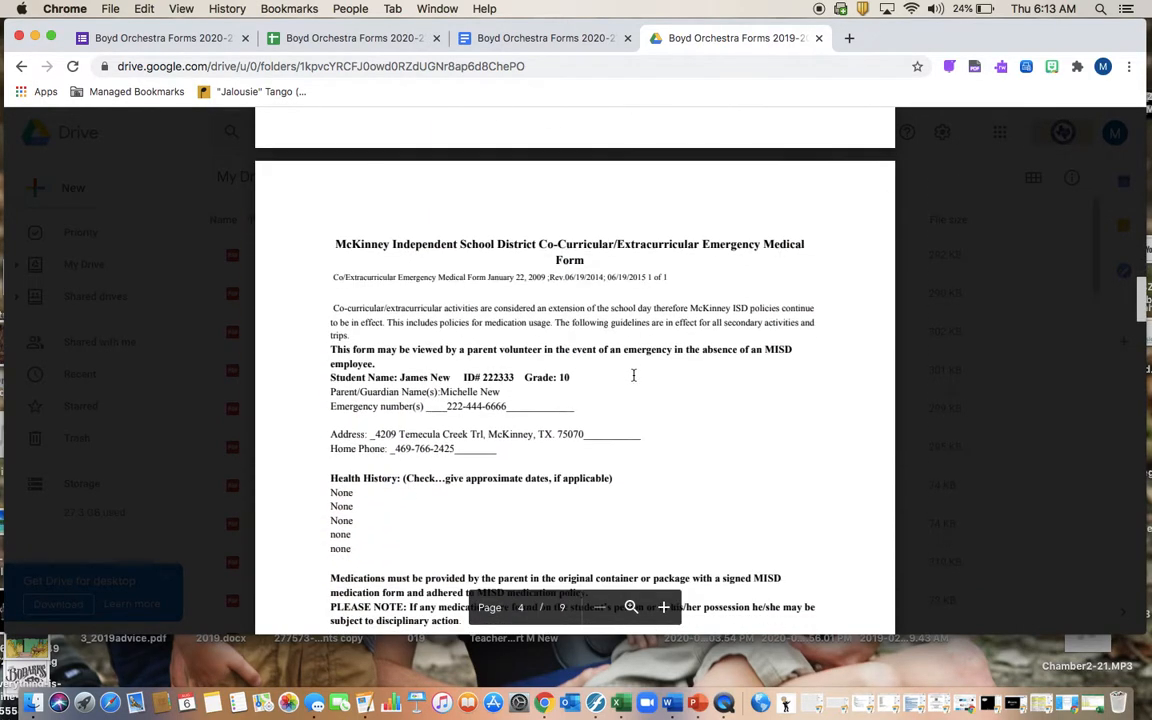
{"action": "scroll", "coordinate": [633, 375], "scroll_direction": "down", "scroll_amount": 3}
{"action": "scroll", "coordinate": [633, 375], "scroll_direction": "down", "scroll_amount": 7}
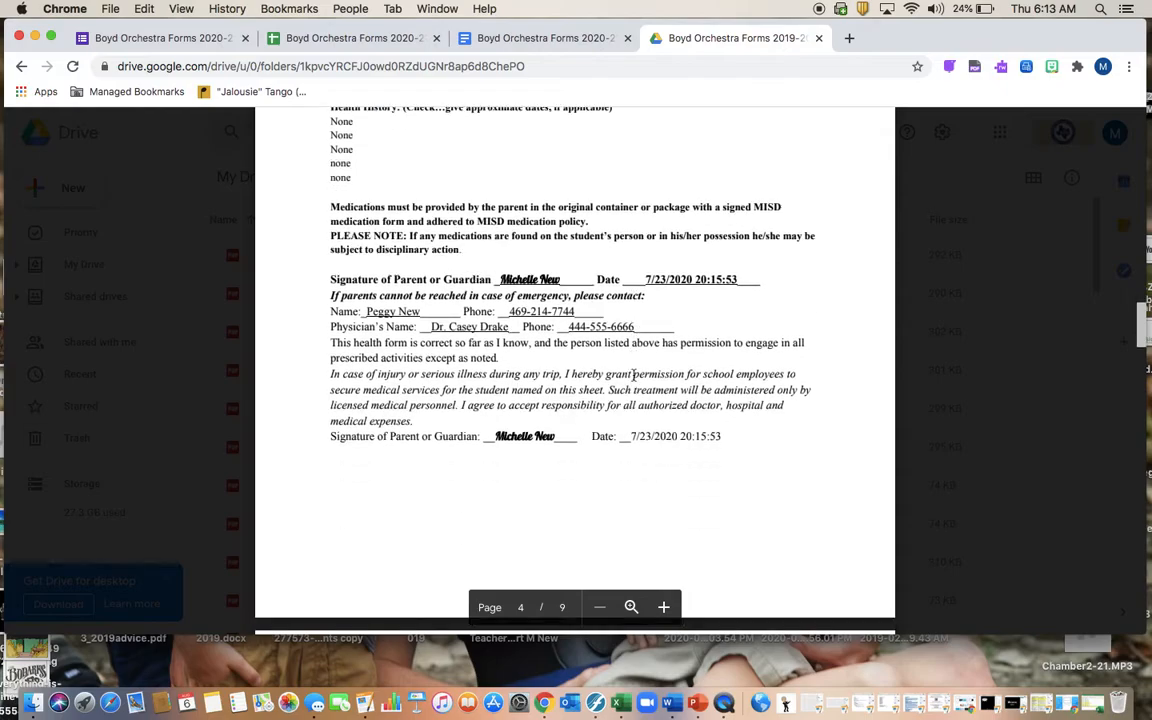
{"action": "scroll", "coordinate": [633, 375], "scroll_direction": "down", "scroll_amount": 9}
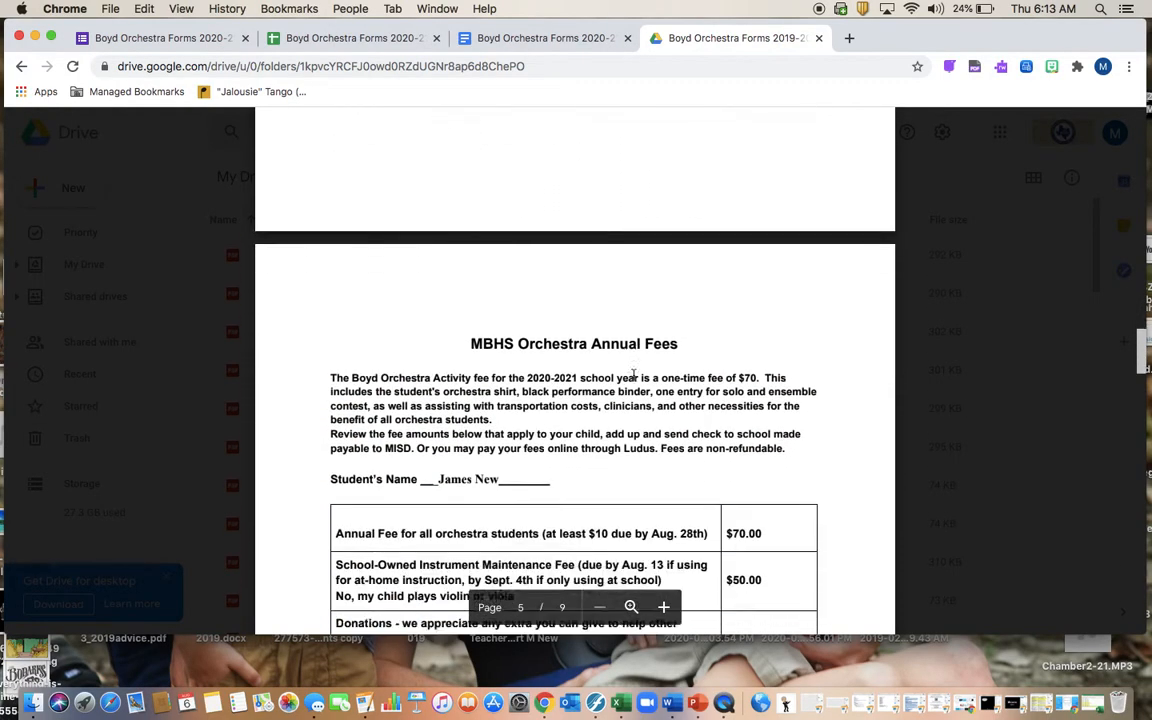
{"action": "scroll", "coordinate": [633, 375], "scroll_direction": "down", "scroll_amount": 10}
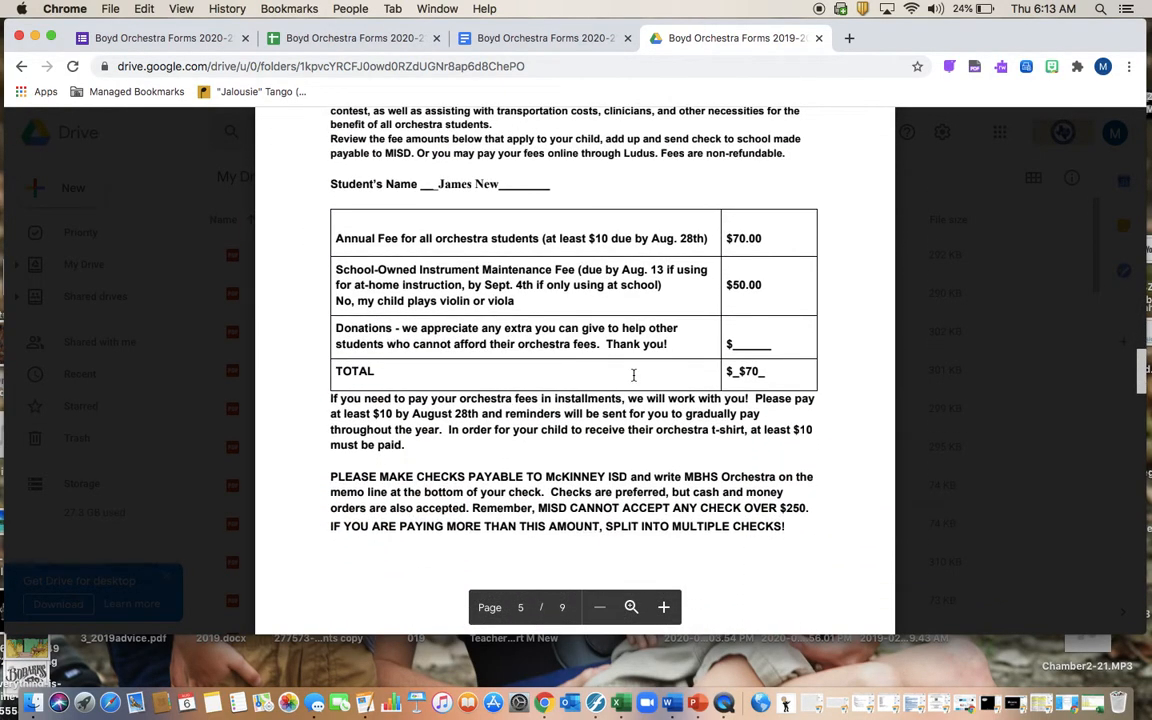
{"action": "scroll", "coordinate": [633, 375], "scroll_direction": "down", "scroll_amount": 7}
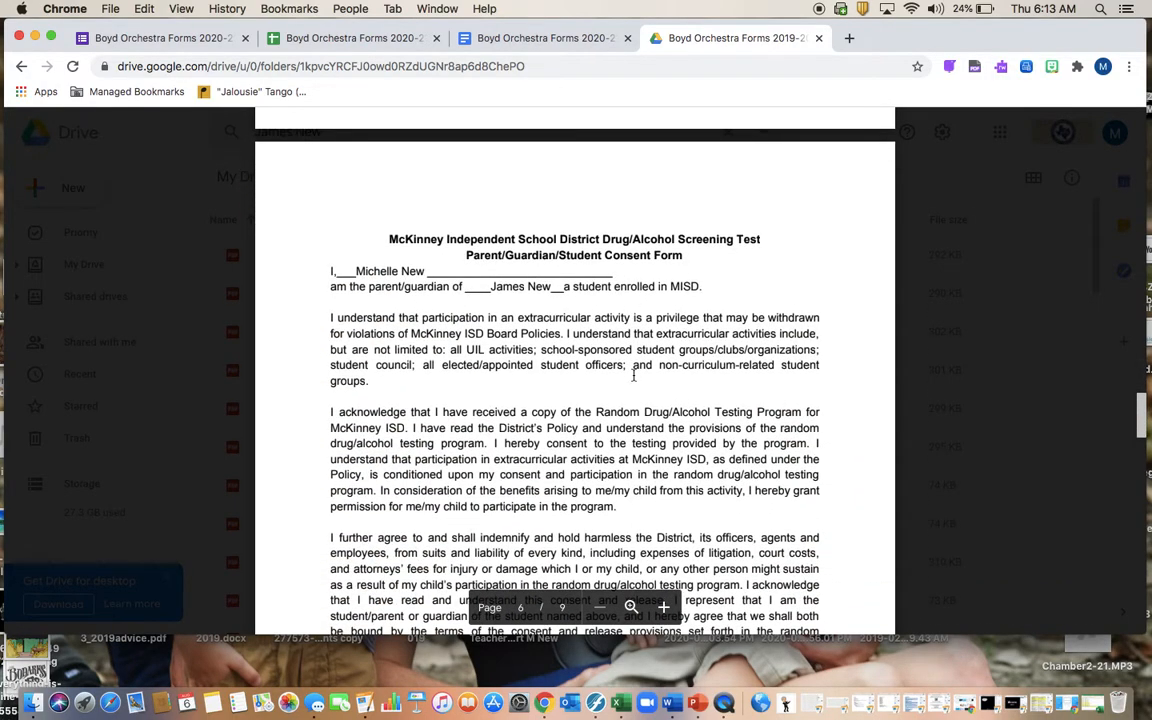
{"action": "scroll", "coordinate": [633, 375], "scroll_direction": "down", "scroll_amount": 10}
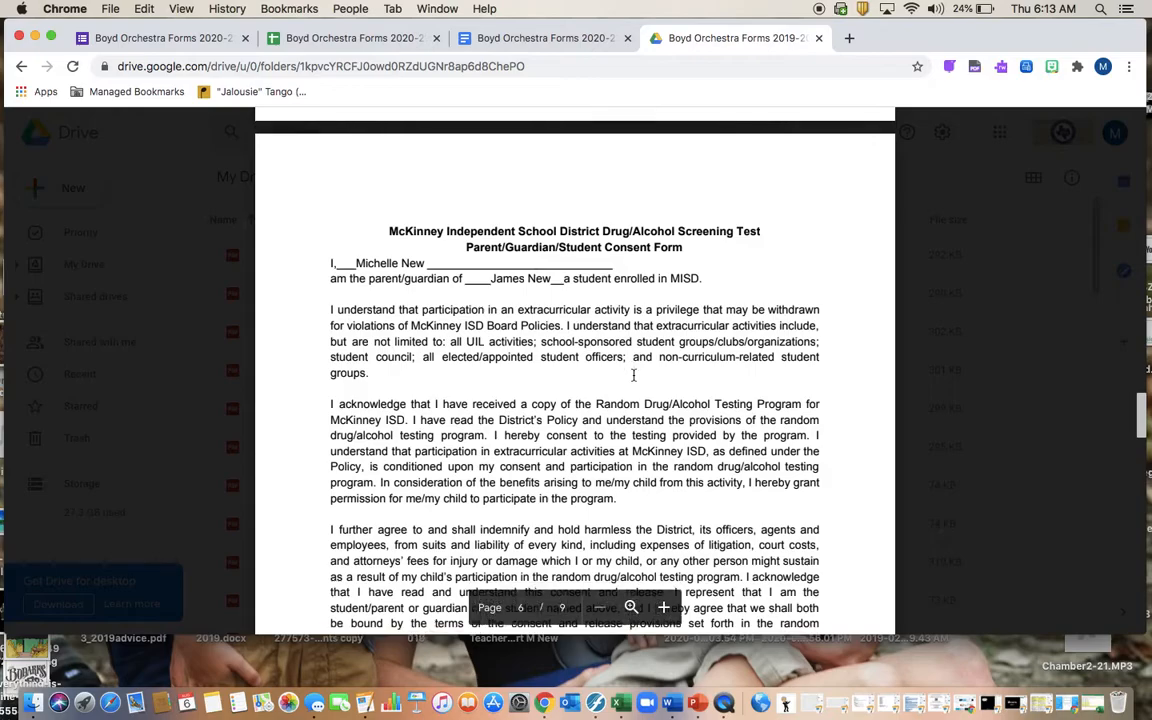
{"action": "scroll", "coordinate": [635, 381], "scroll_direction": "down", "scroll_amount": 14}
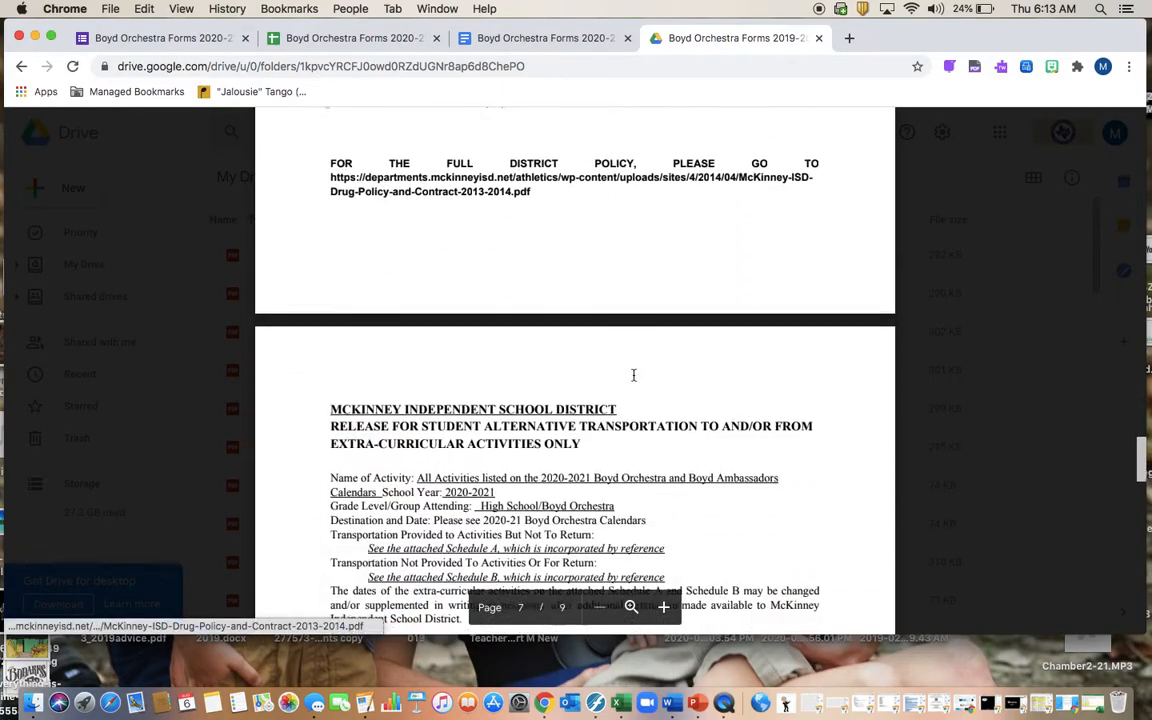
{"action": "scroll", "coordinate": [633, 375], "scroll_direction": "down", "scroll_amount": 20}
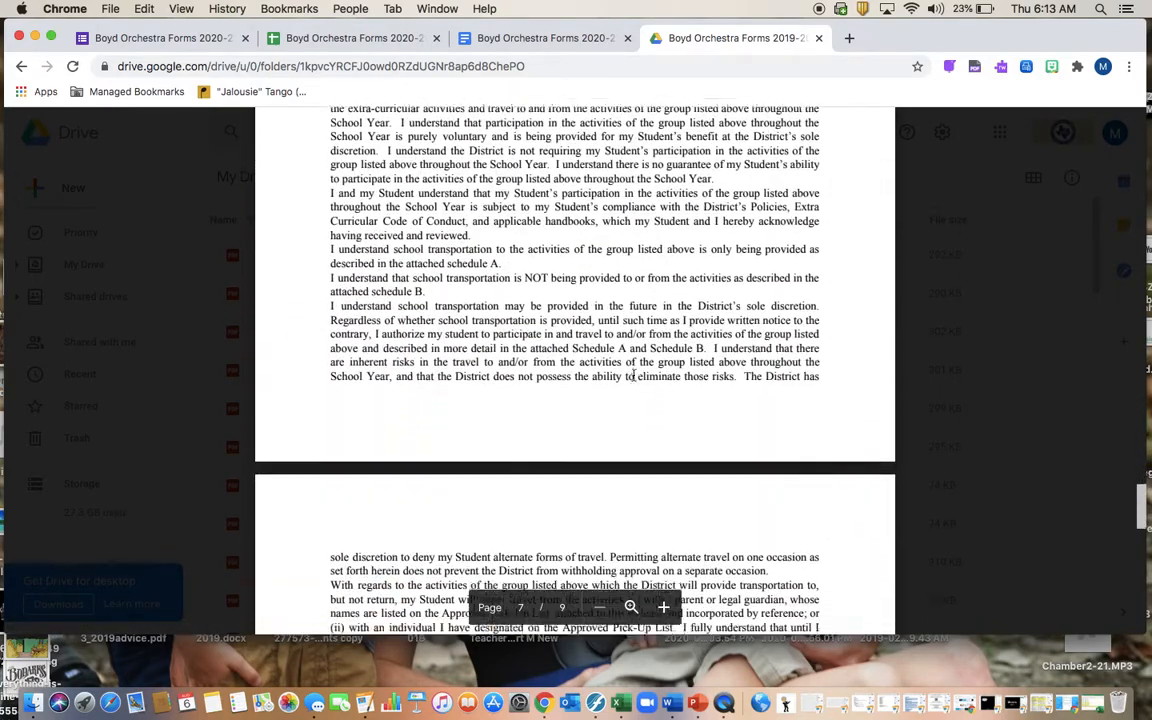
{"action": "scroll", "coordinate": [633, 375], "scroll_direction": "down", "scroll_amount": 16}
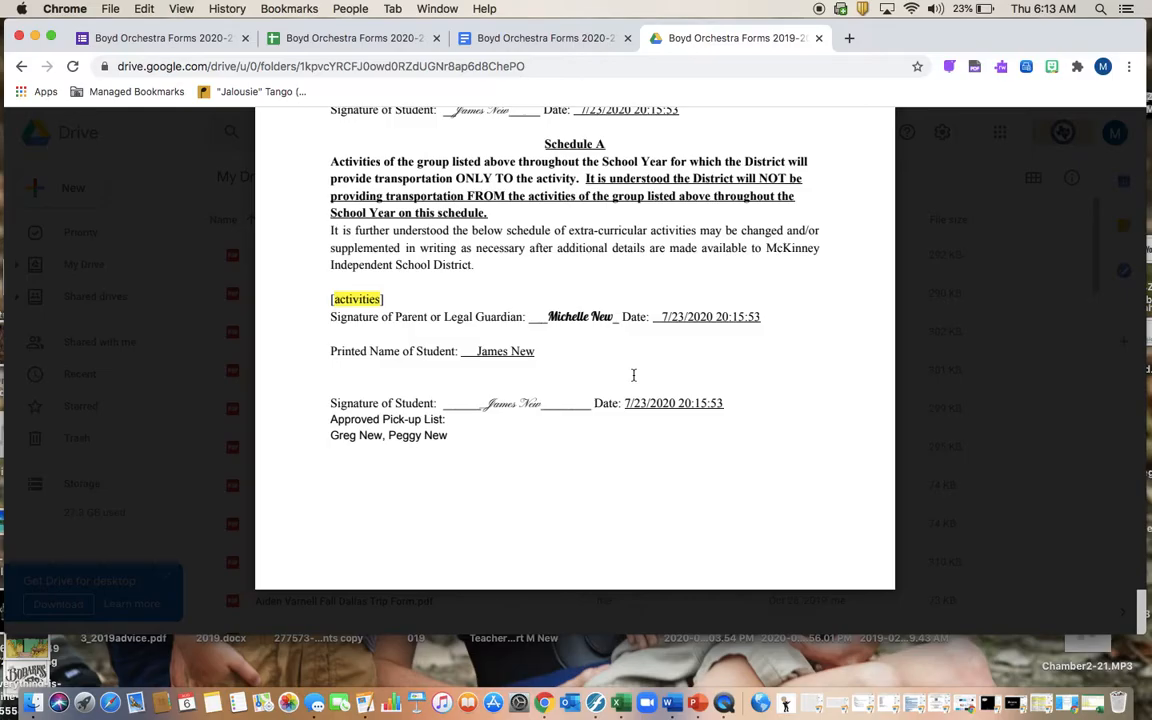
{"action": "scroll", "coordinate": [633, 375], "scroll_direction": "up", "scroll_amount": 20}
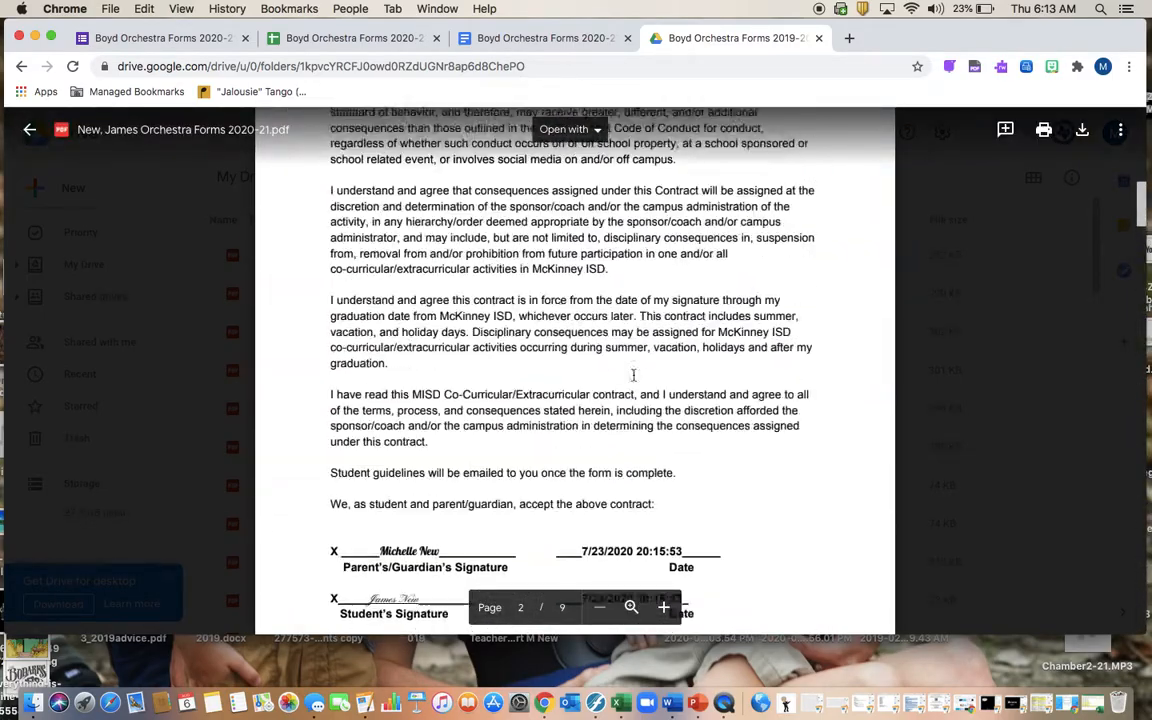
{"action": "left_click", "coordinate": [30, 129]}
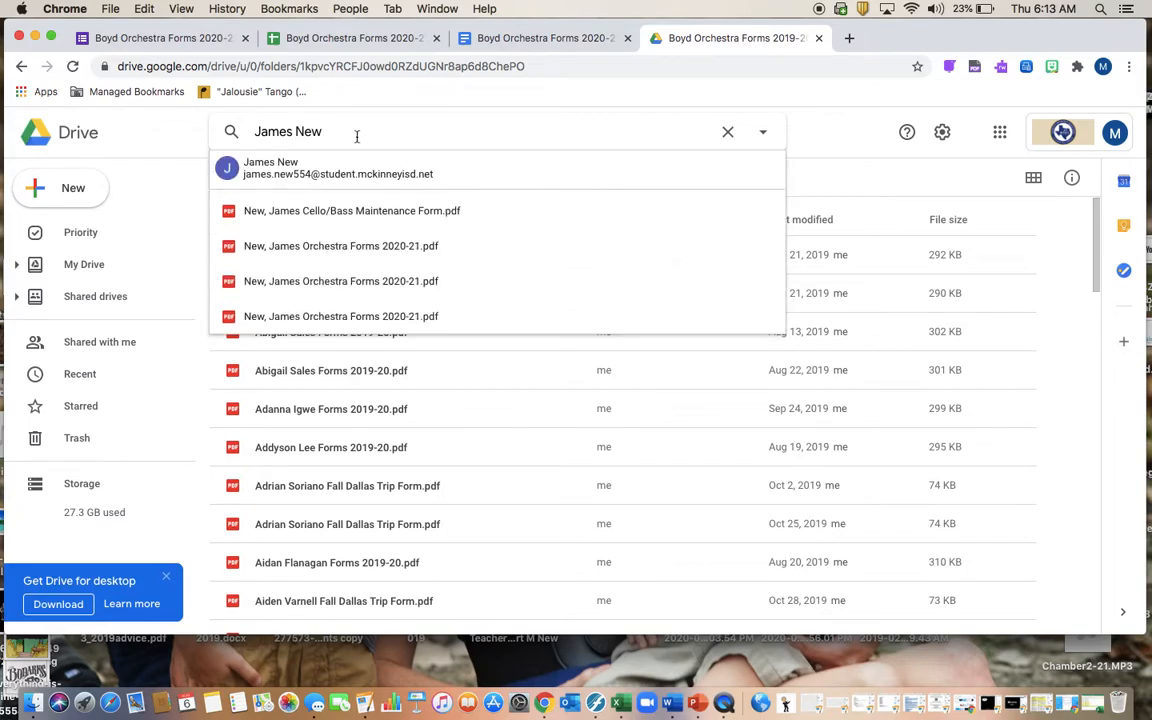
Step: Search for another student's first name and preview their Private Lesson Enrollment.pdf, scrolling through it
{"action": "double_click", "coordinate": [290, 133]}
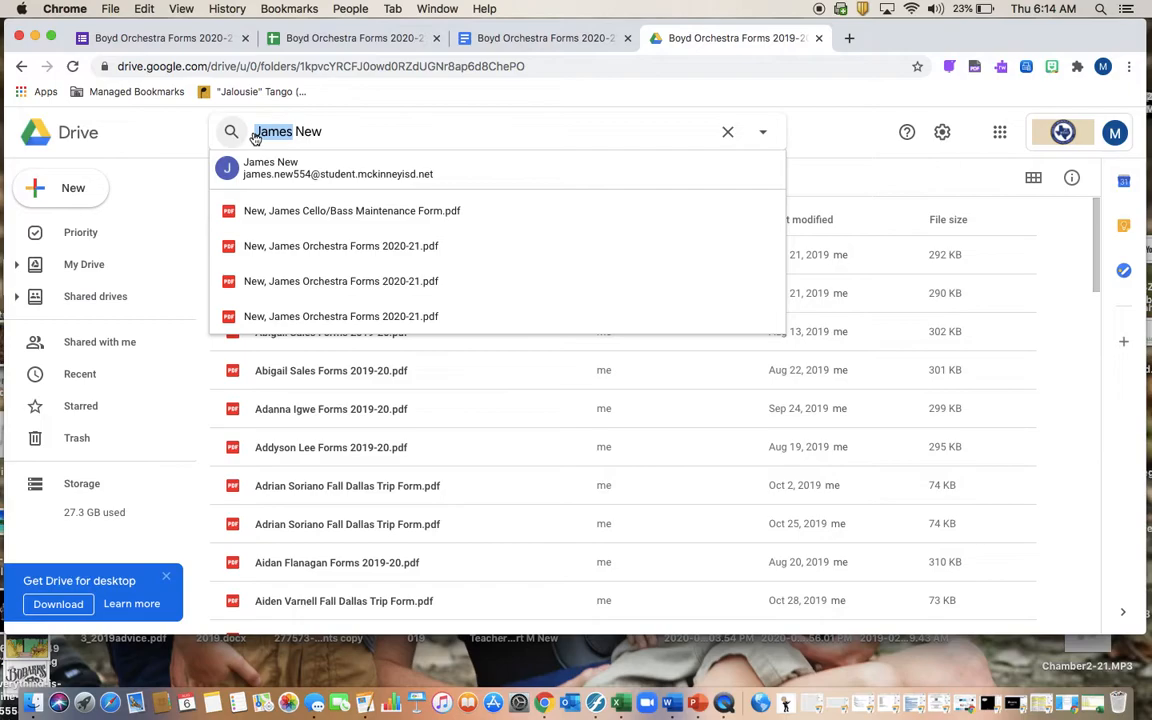
{"action": "type", "text": "Conor"}
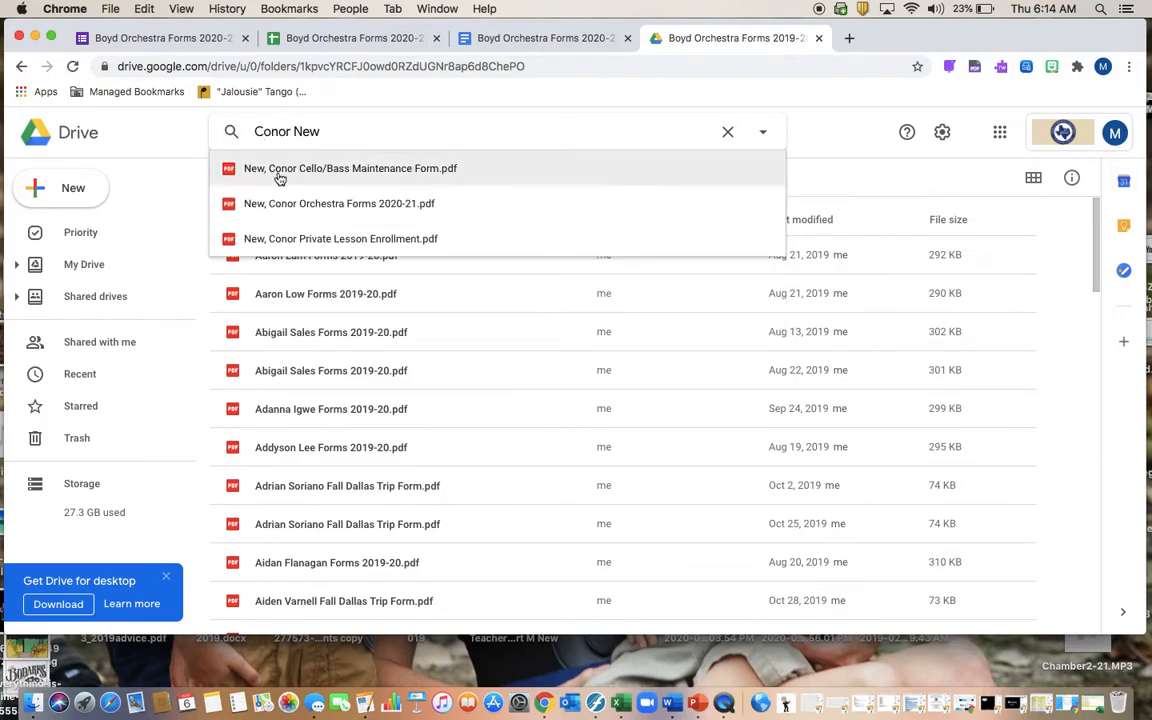
{"action": "left_click", "coordinate": [328, 238]}
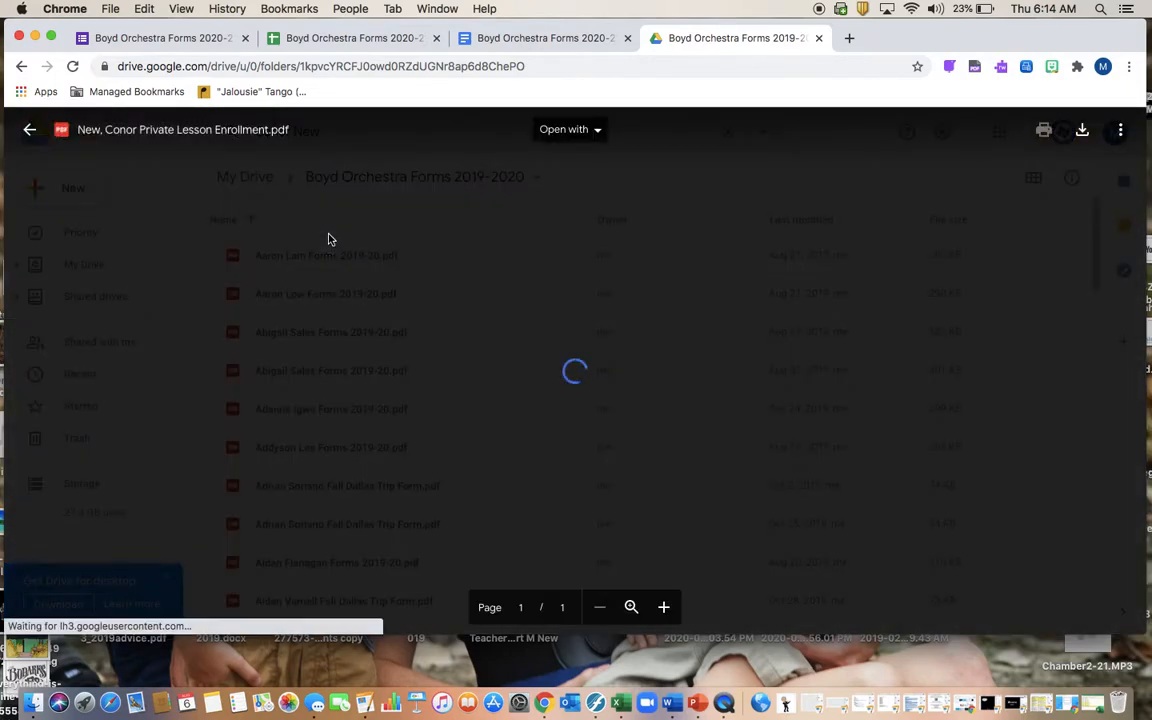
{"action": "scroll", "coordinate": [575, 372], "scroll_direction": "down", "scroll_amount": 2}
{"action": "scroll", "coordinate": [575, 372], "scroll_direction": "down", "scroll_amount": 5}
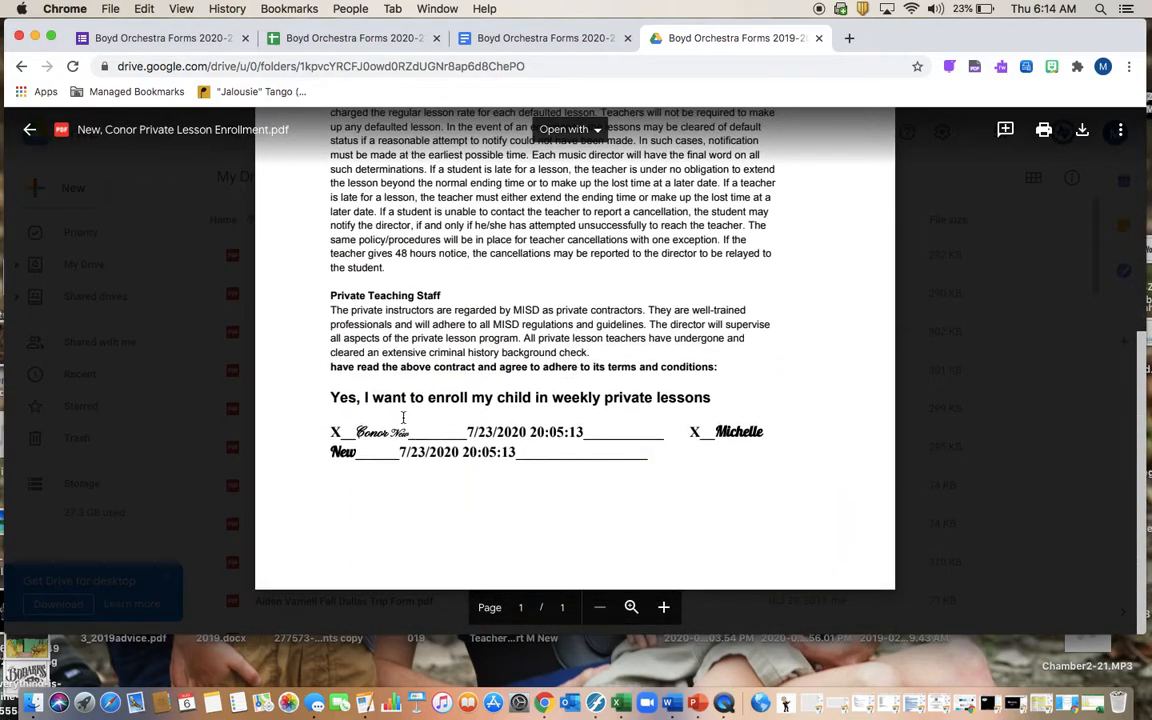
{"action": "scroll", "coordinate": [402, 427], "scroll_direction": "up", "scroll_amount": 3}
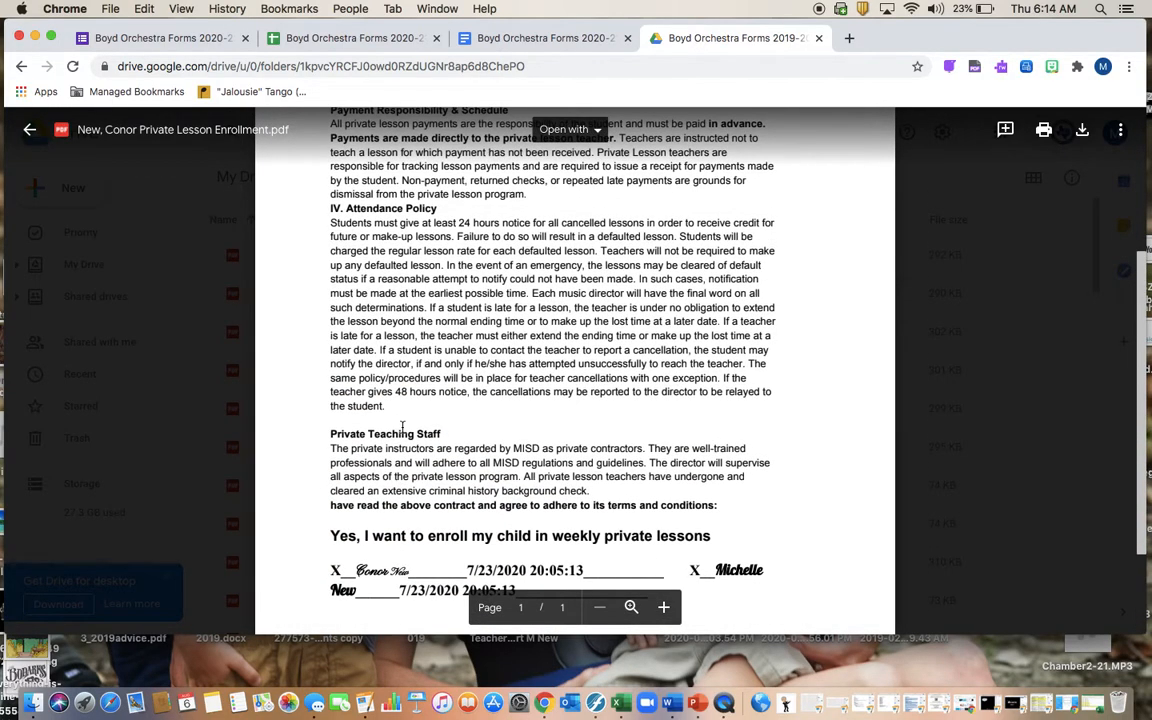
{"action": "scroll", "coordinate": [402, 427], "scroll_direction": "up", "scroll_amount": 5}
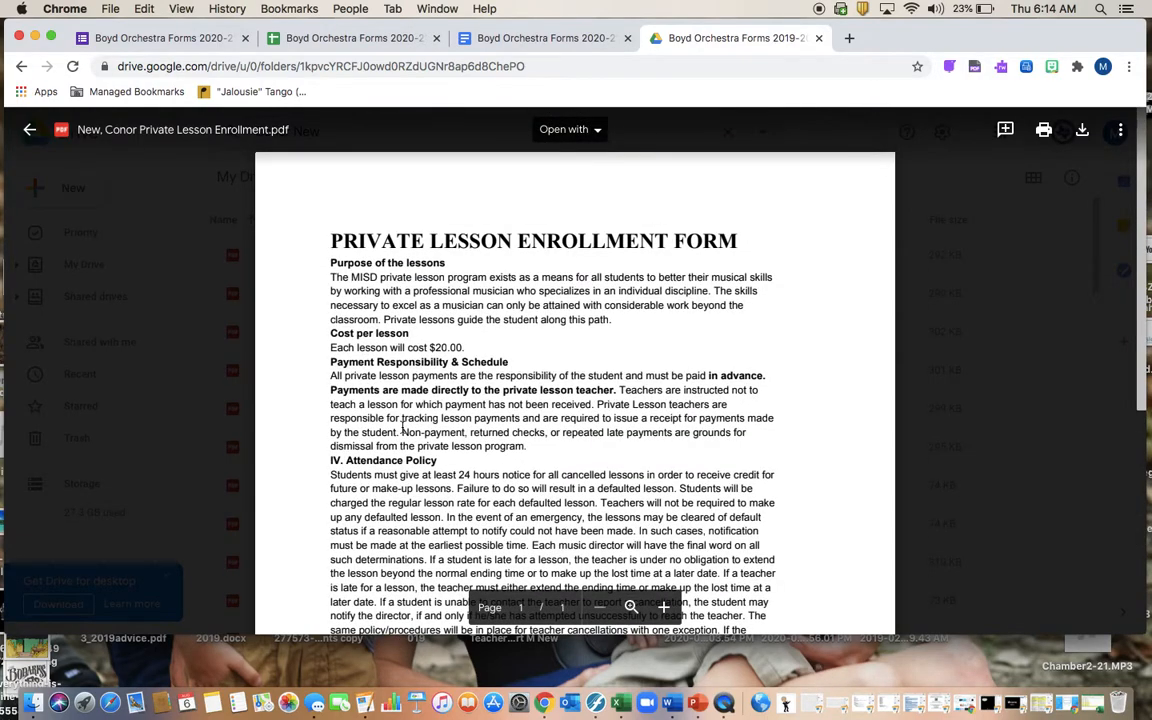